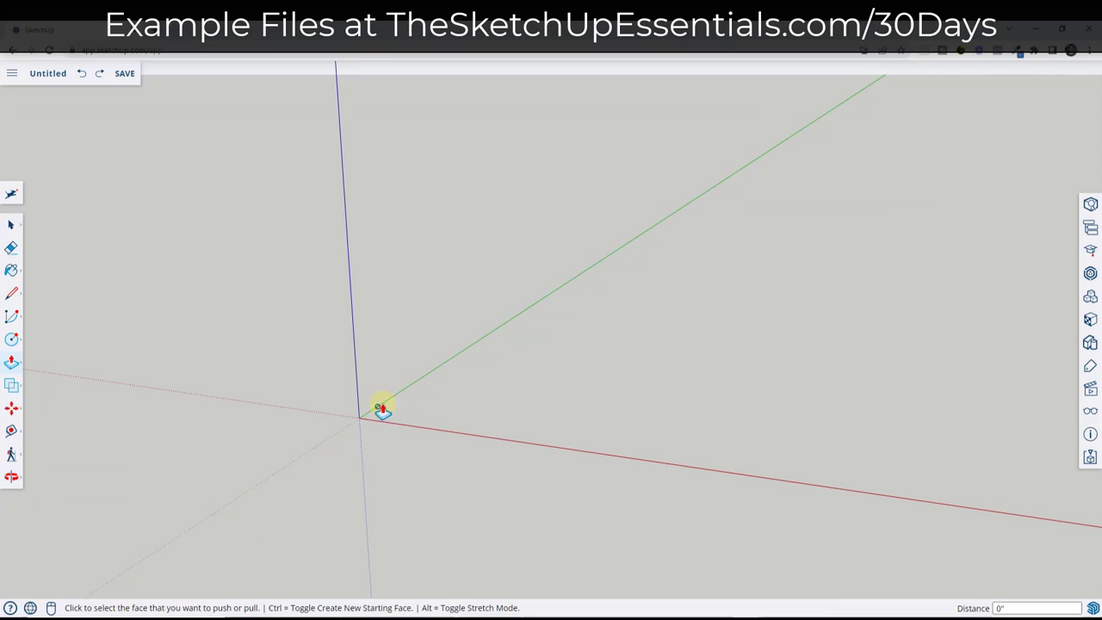
Draw a small circle centred on the origin and extrude it upward 12 inches into a cylinder.
key("c")
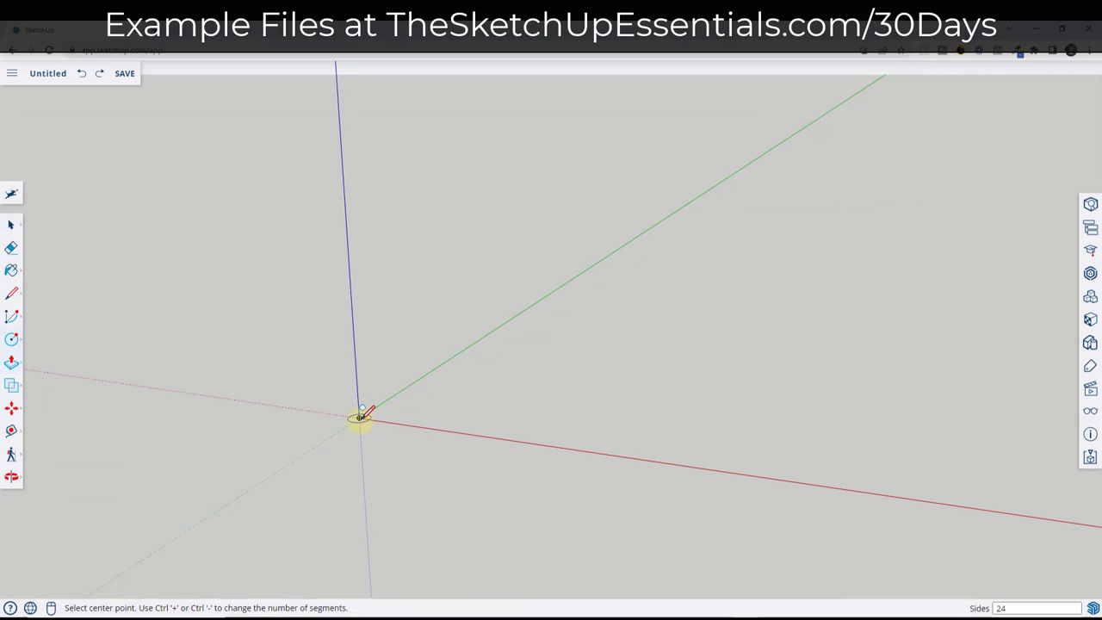
left_click(359, 417)
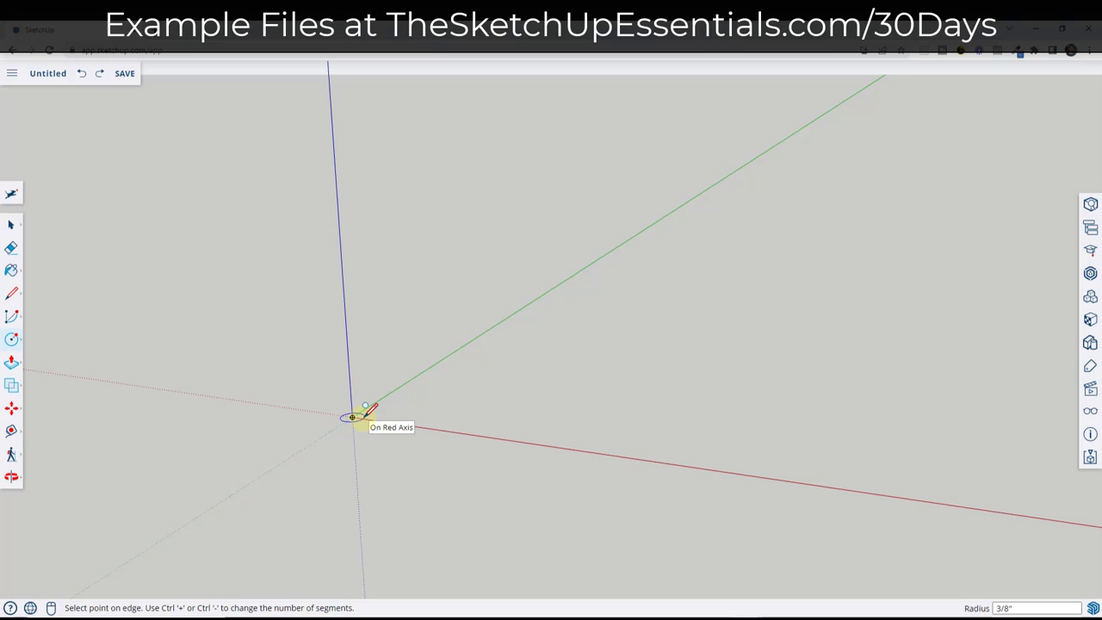
left_click(364, 415)
key("space")
key("p")
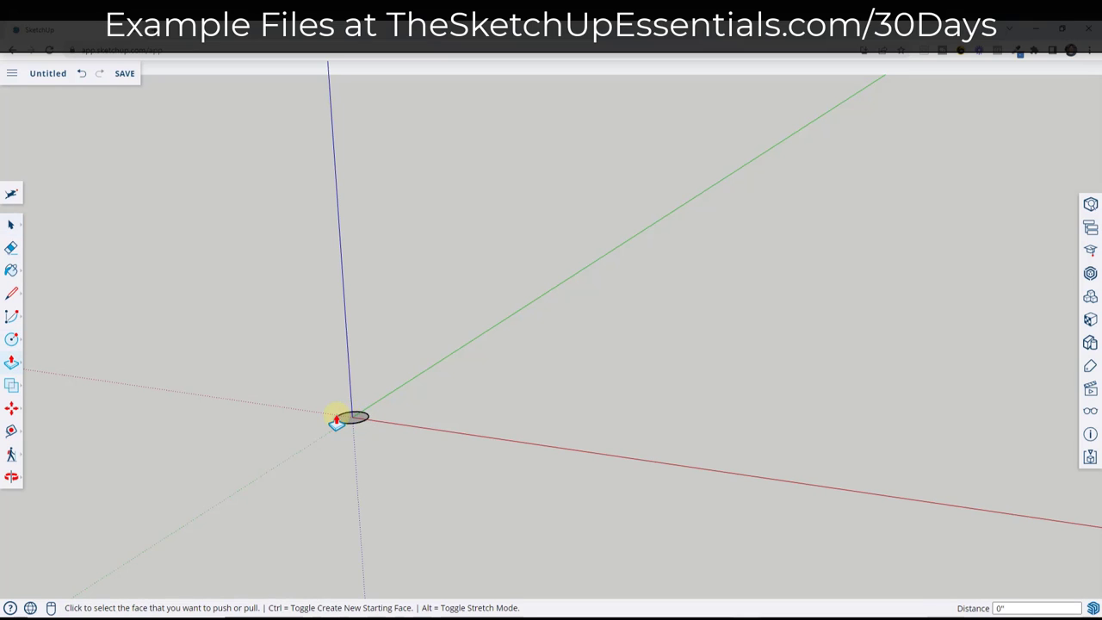
left_click(352, 420)
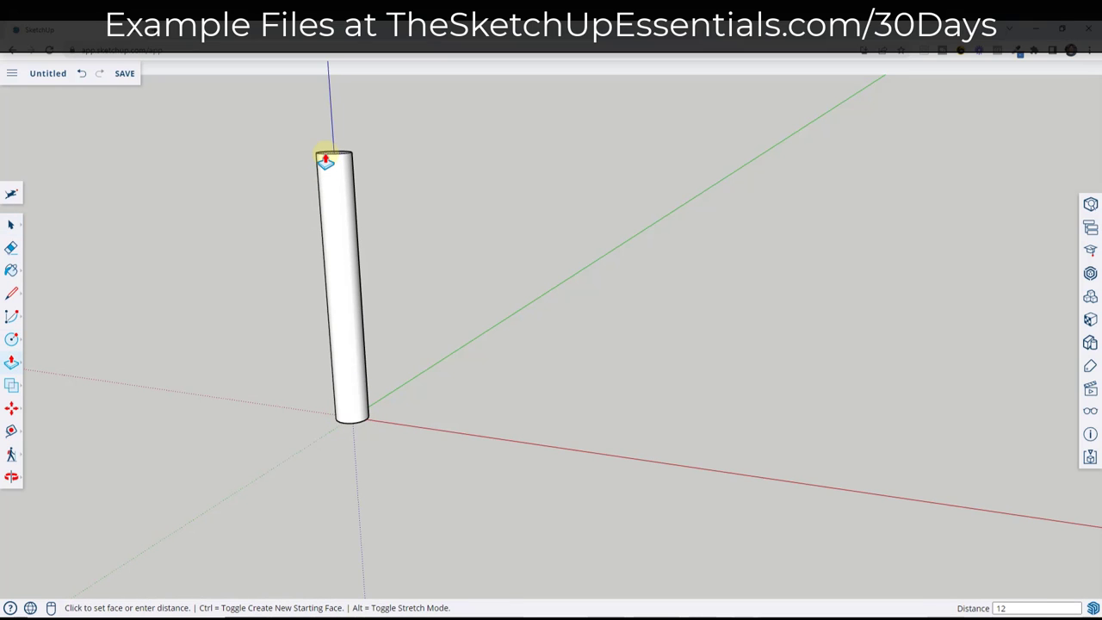
type("12")
key("Return")
scroll(375, 315, "down", 3)
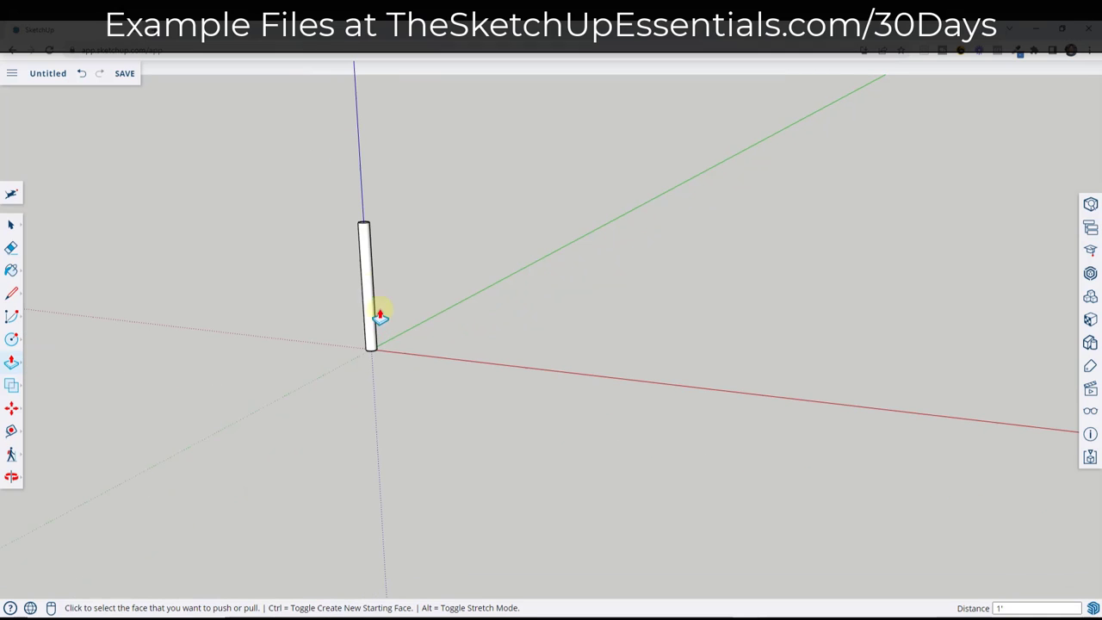
Select the entire cylinder and make it a group.
middle_click_drag(379, 317, 365, 229)
key("space")
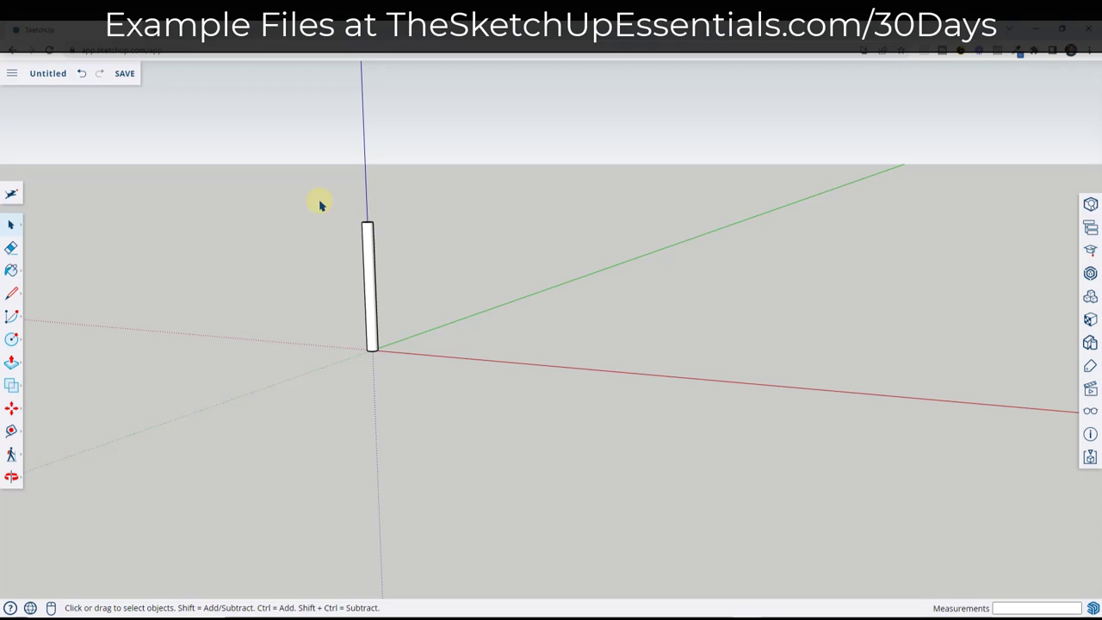
left_click_drag(319, 204, 404, 386)
right_click(368, 270)
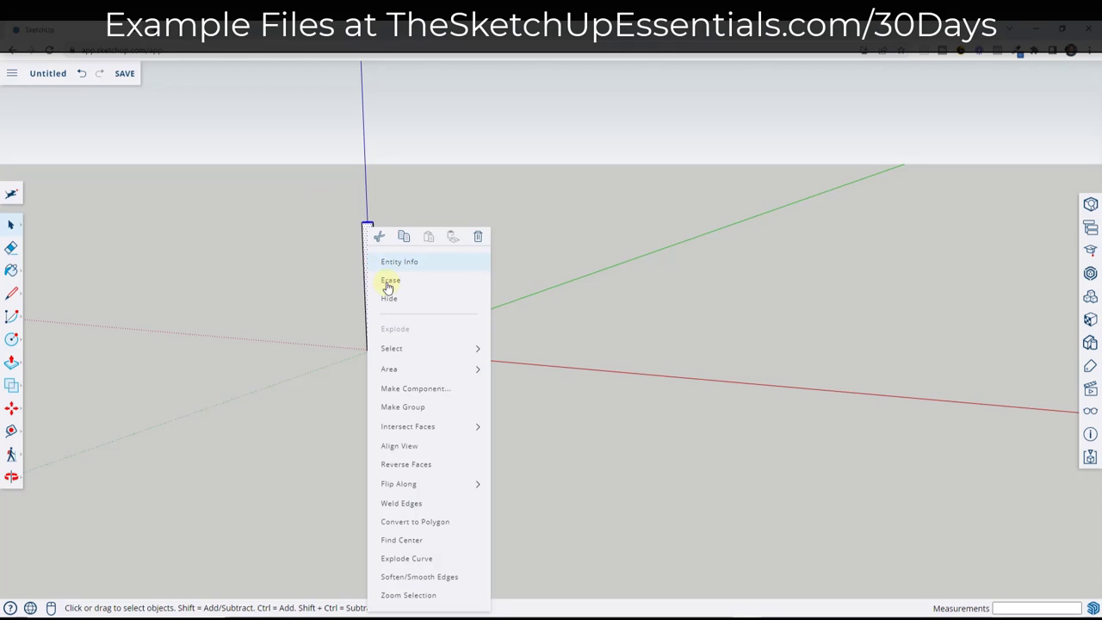
left_click(413, 407)
Draw a 3-inch line along the green axis from the centre of the cylinder's top face.
scroll(370, 246, "up", 2)
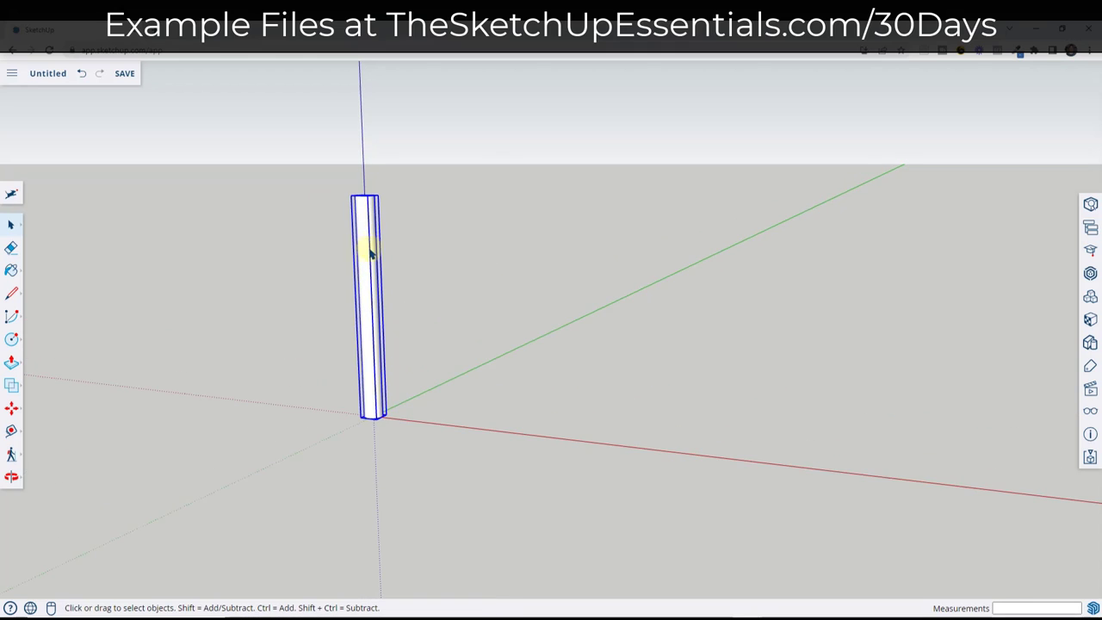
middle_click_drag(377, 192, 563, 335)
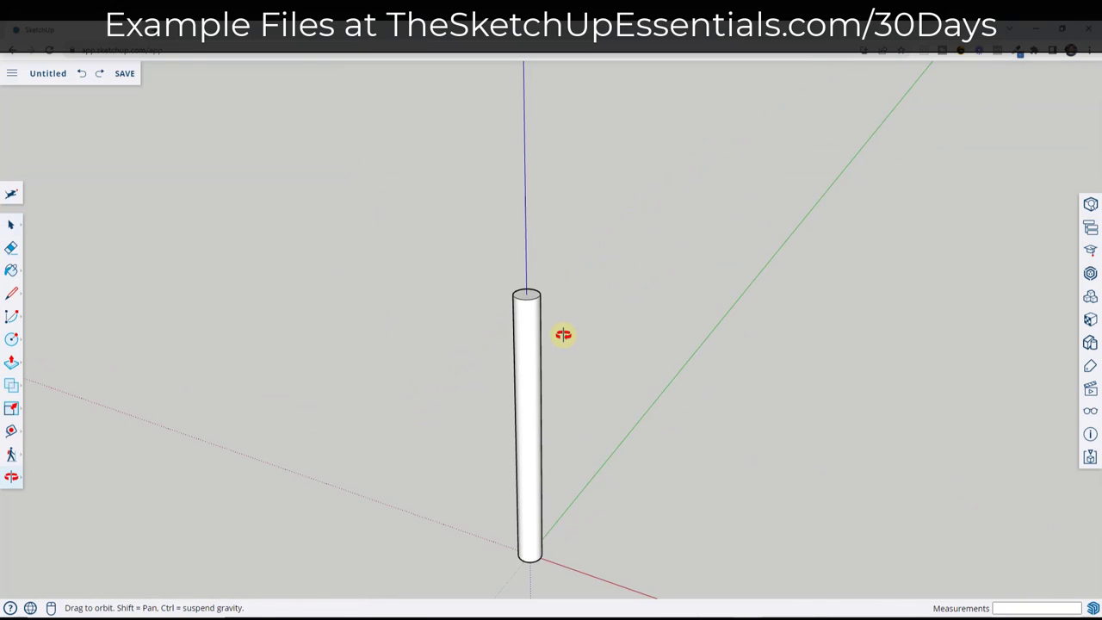
scroll(526, 319, "up", 3)
key("l")
scroll(522, 255, "up", 3)
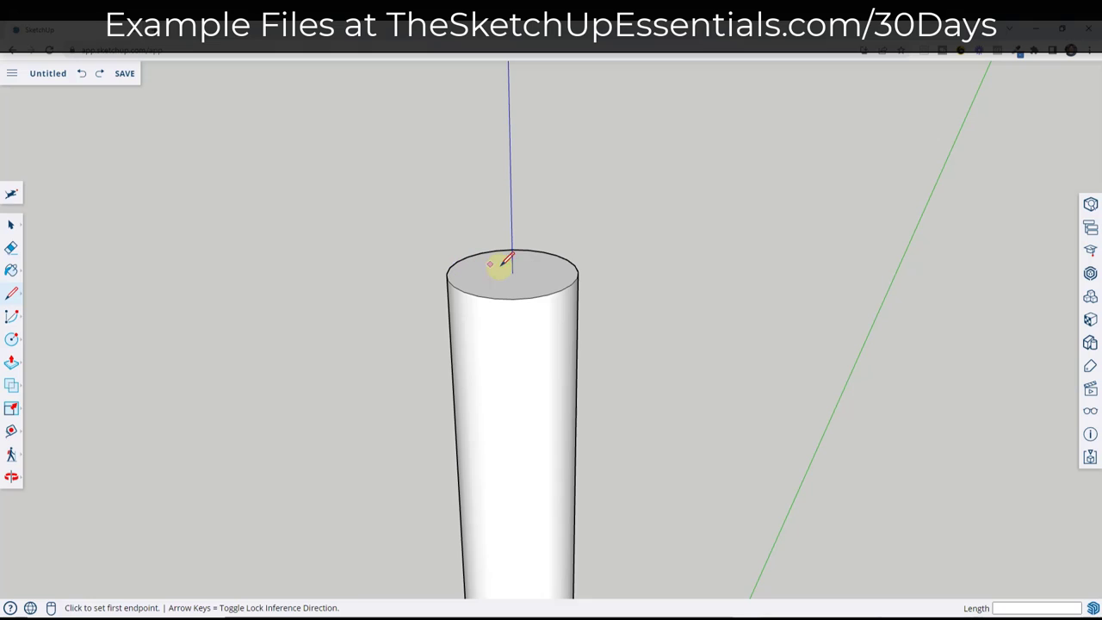
left_click(512, 272)
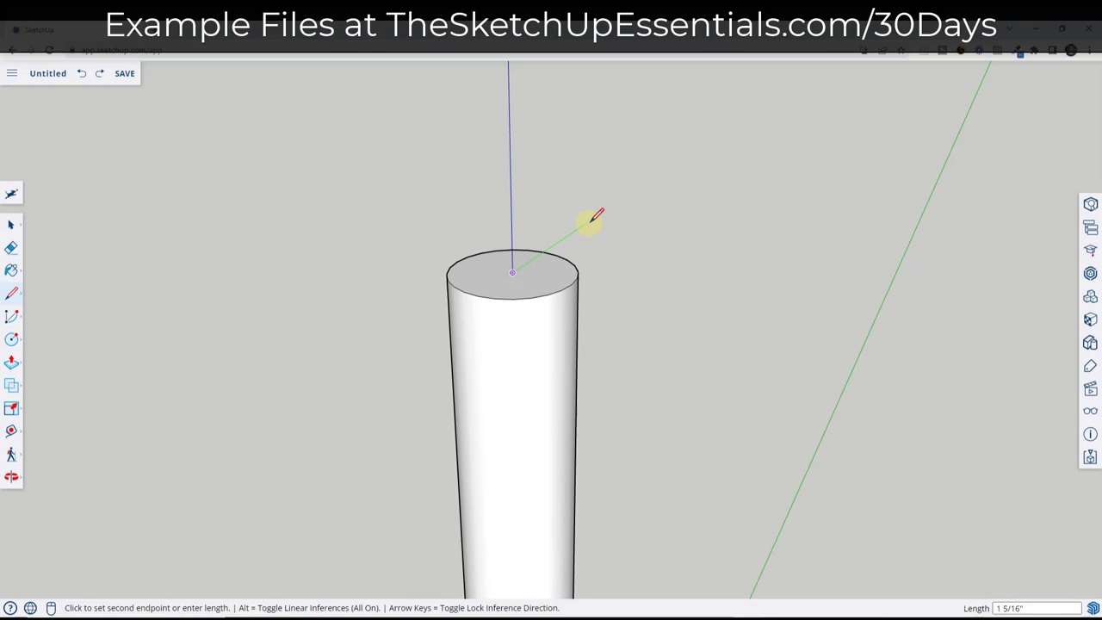
key("Return")
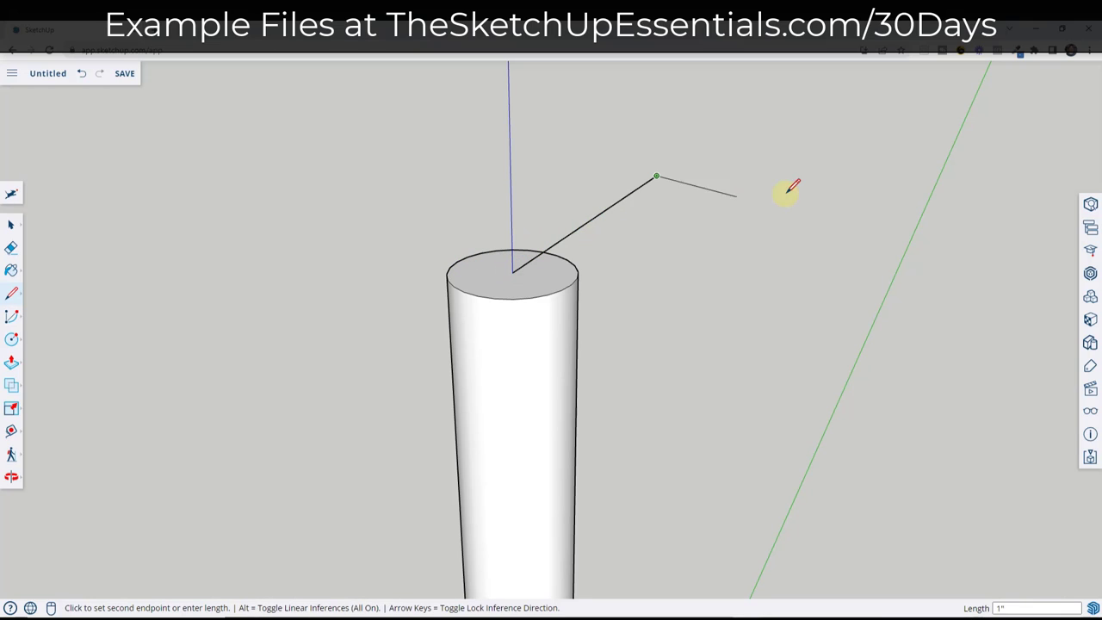
Draw the remaining rectangle edges parallel to the red and green axes, closing with a 3-inch edge at the centre of the cylinder's top.
middle_click_drag(836, 197, 720, 172)
scroll(734, 169, "down", 2)
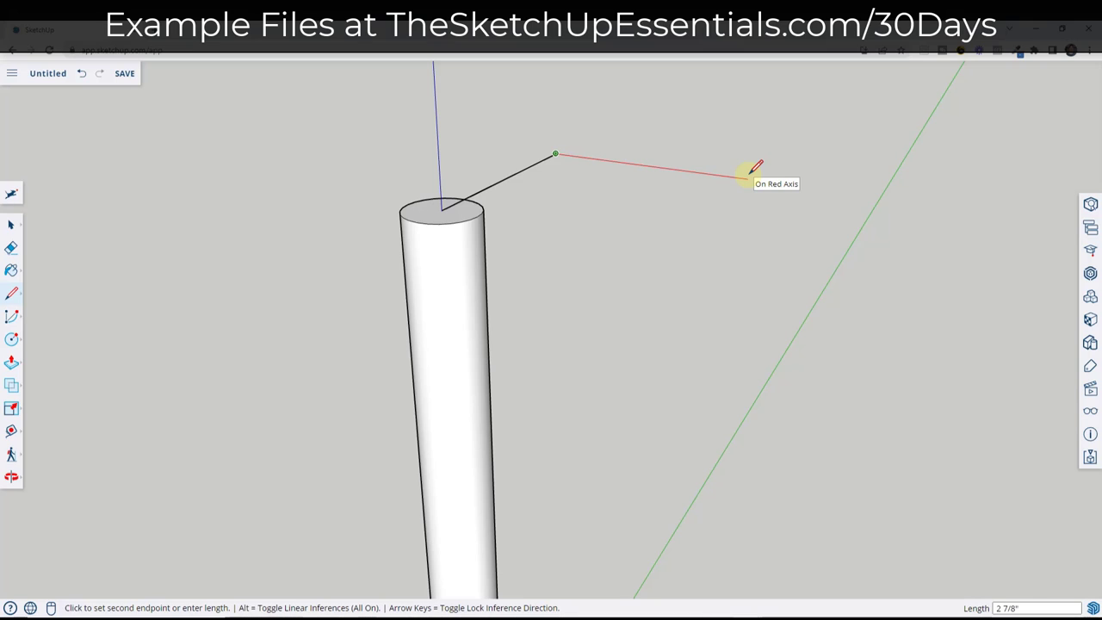
type("6")
key("Return")
scroll(886, 220, "down", 3)
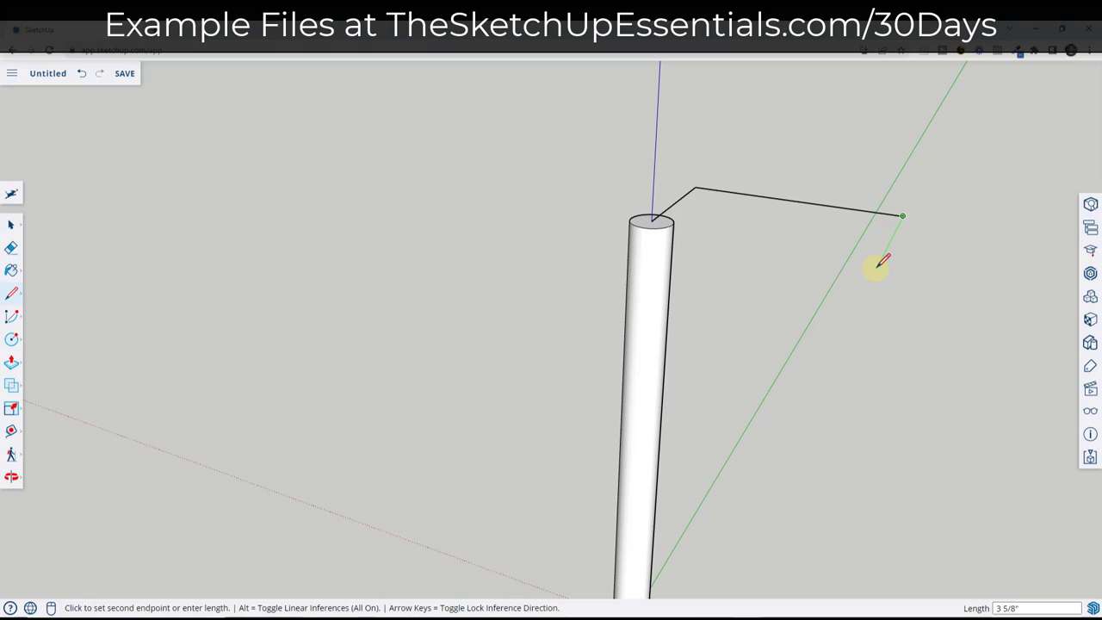
type("8")
key("Return")
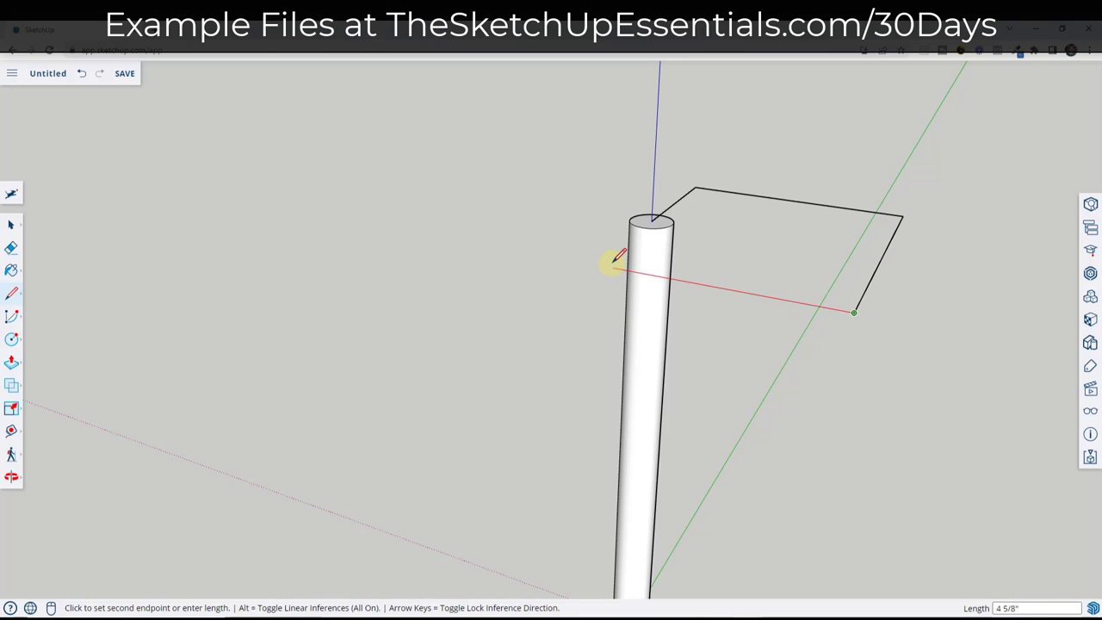
key("Right")
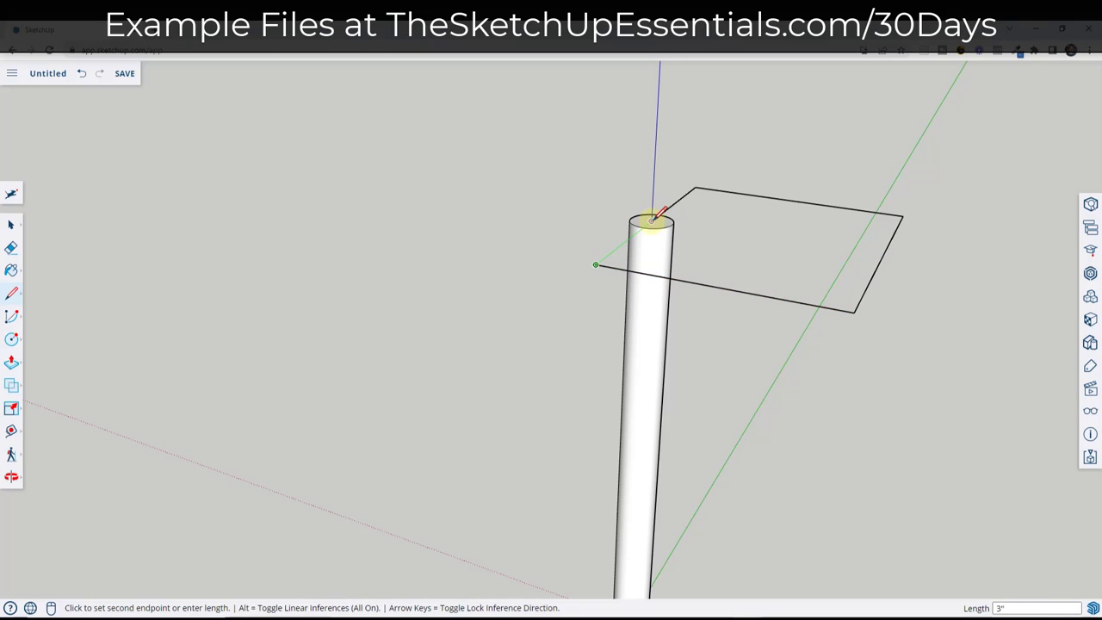
left_click(654, 217)
Make the rectangle and its edges a component named Handle Half.
middle_click_drag(746, 256, 640, 229)
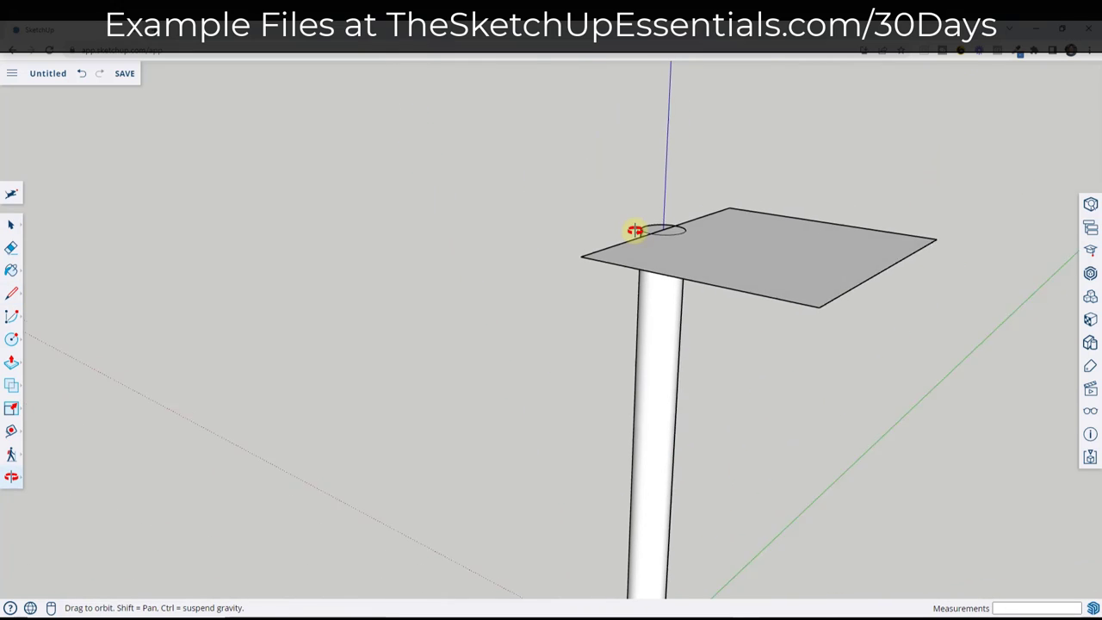
key("space")
left_click(794, 260)
right_click(793, 260)
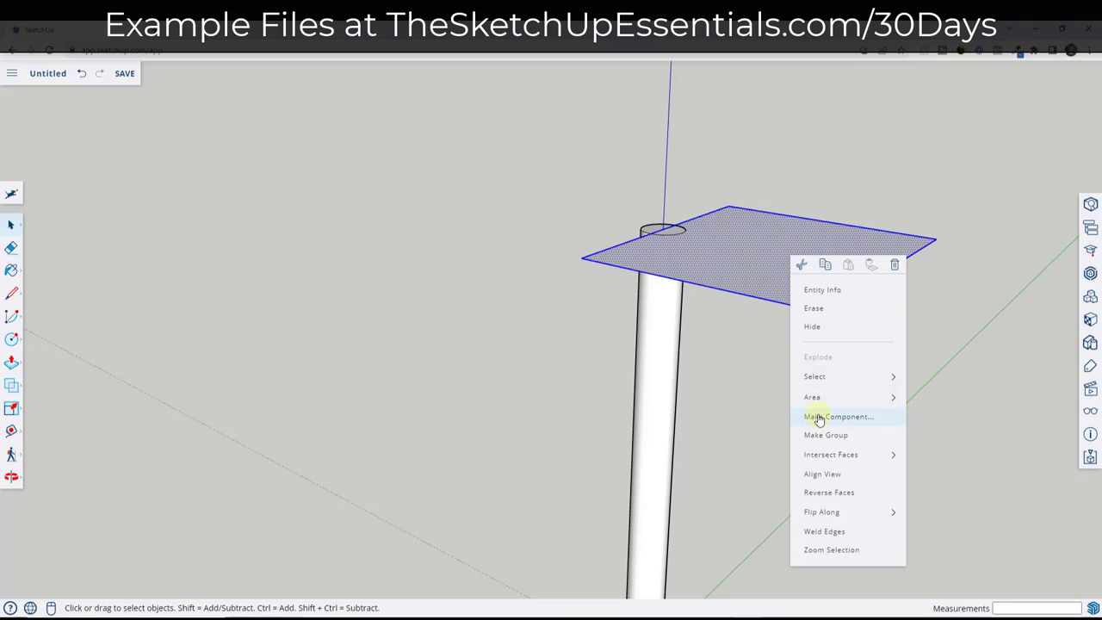
left_click(732, 244)
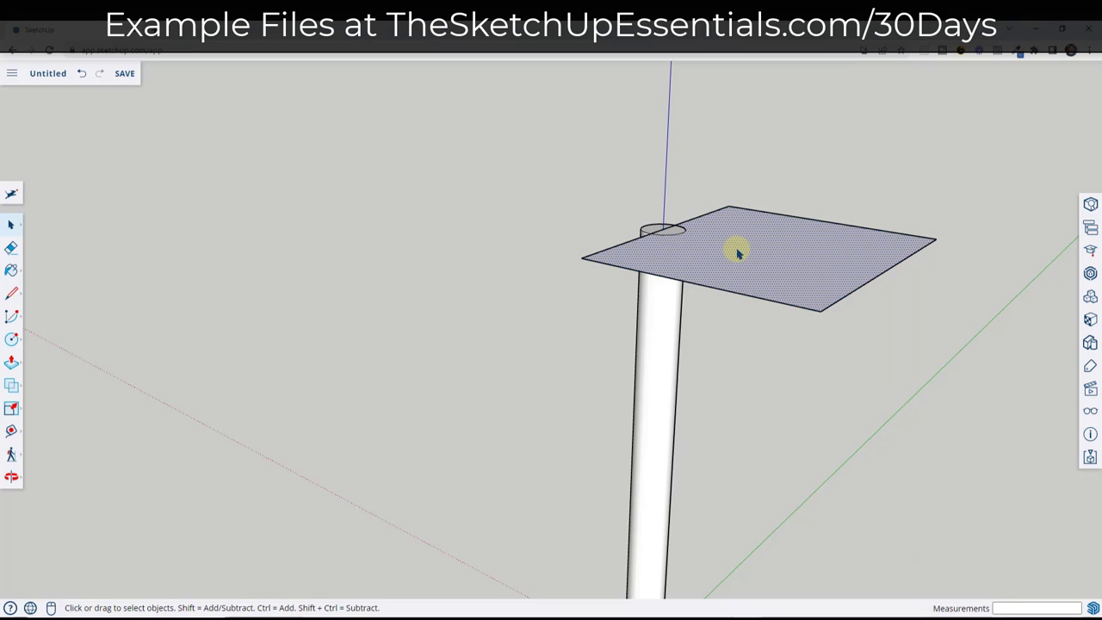
left_click(732, 247)
right_click(737, 252)
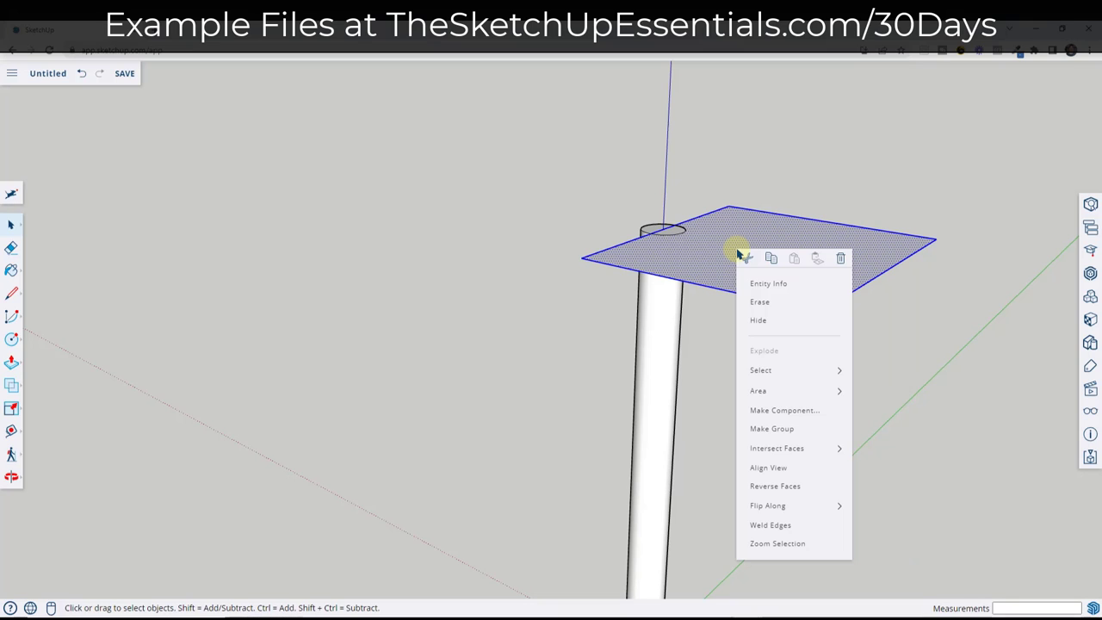
left_click(769, 410)
type("Handle Half")
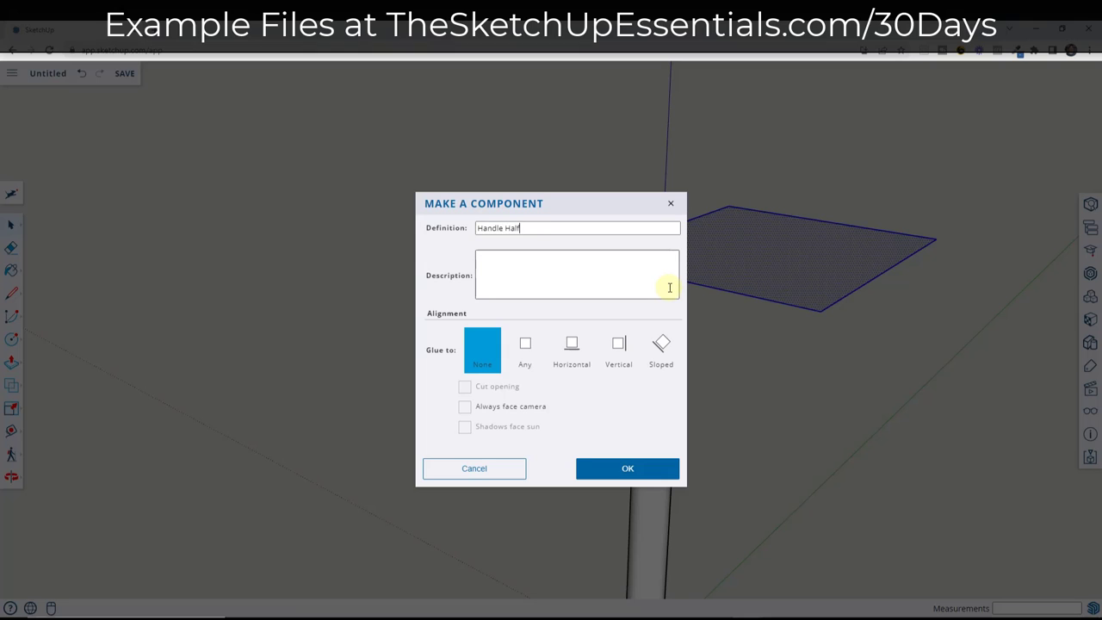
key("Return")
Copy the Handle Half component about 6 7/8 inches away to the other side of the cylinder.
key("m")
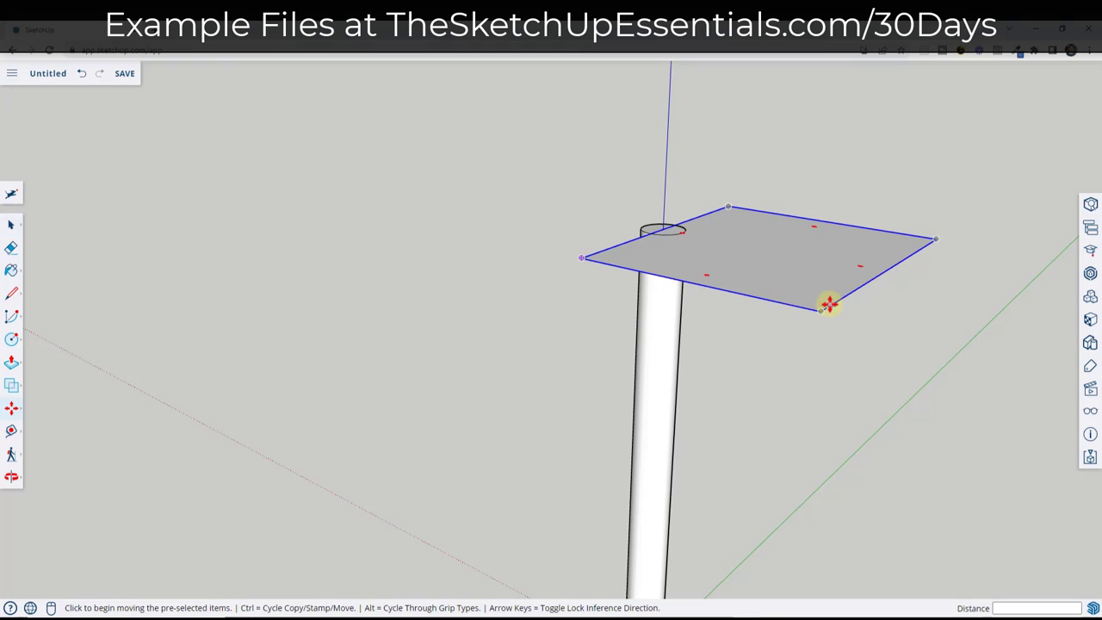
key("ctrl")
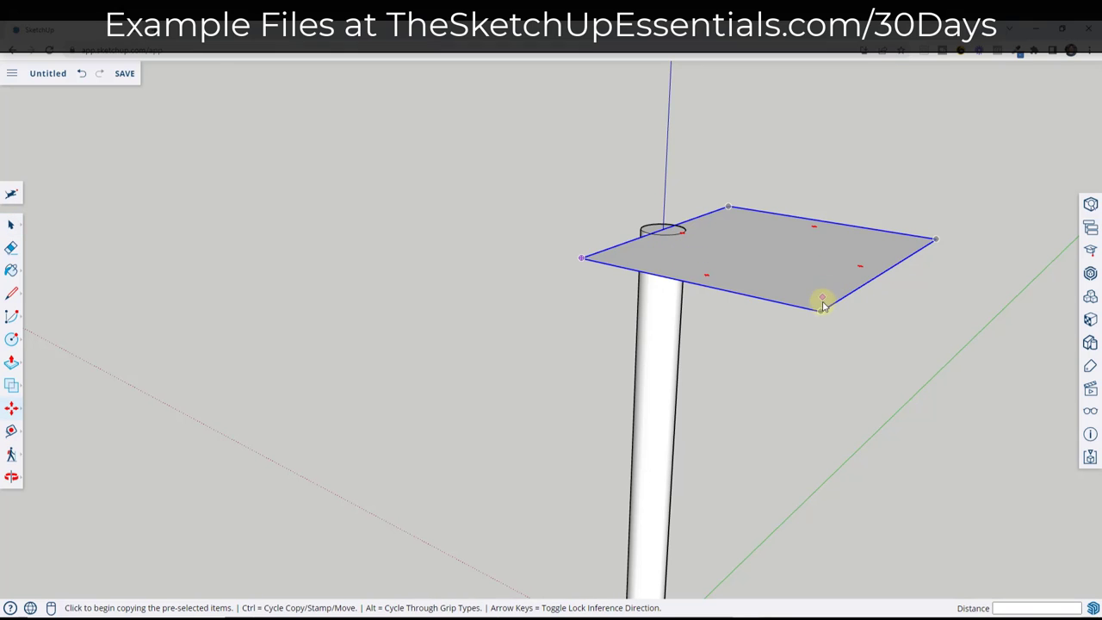
left_click(819, 309)
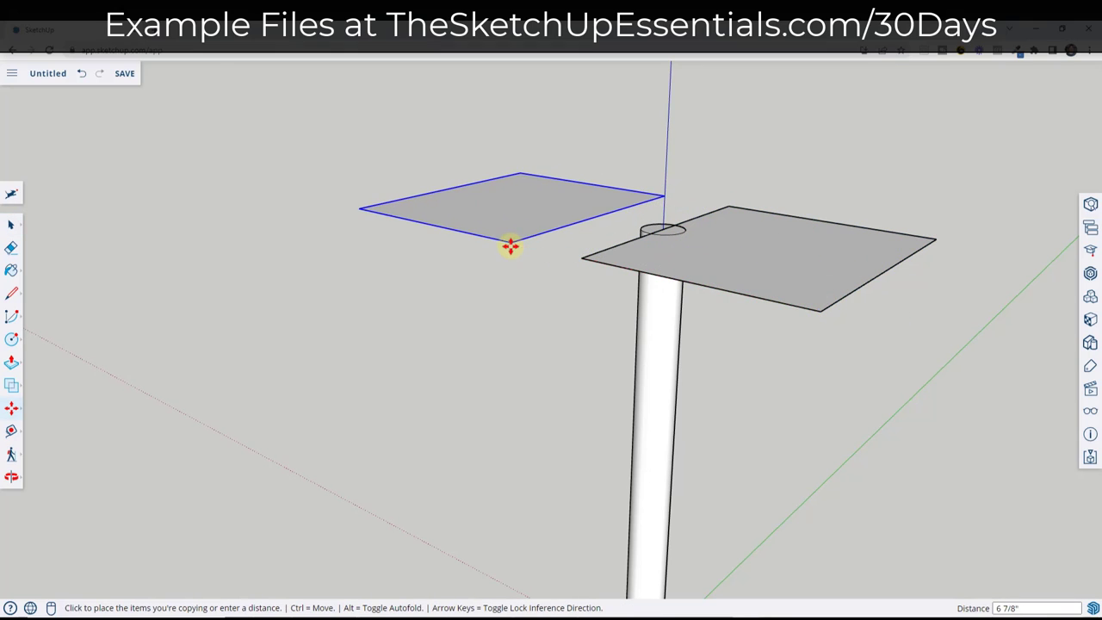
left_click(510, 246)
Mirror the copied component by scaling it by -1 along the red axis.
key("s")
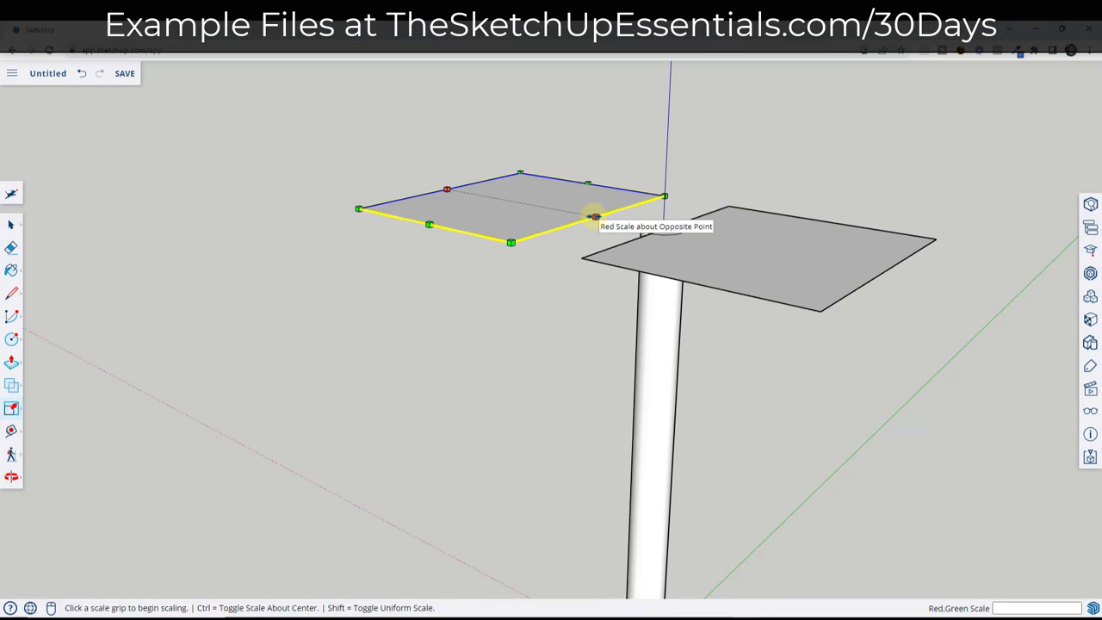
left_click(595, 216)
type("-")
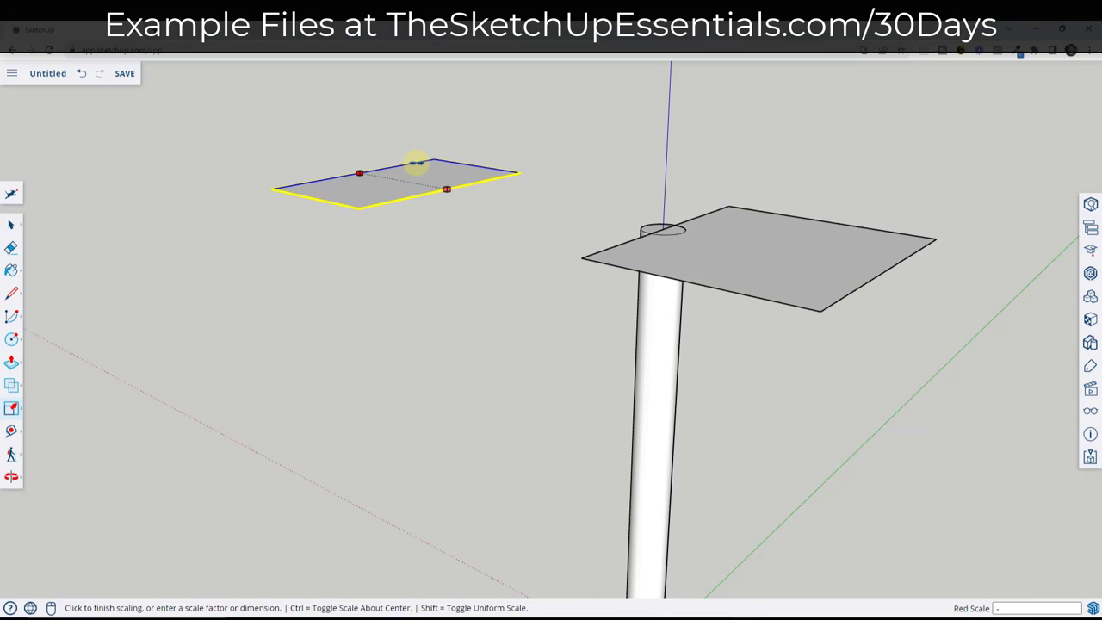
type("1")
key("Return")
Move the mirrored copy by its corner so that it meets the original rectangle edge to edge above the cylinder.
key("m")
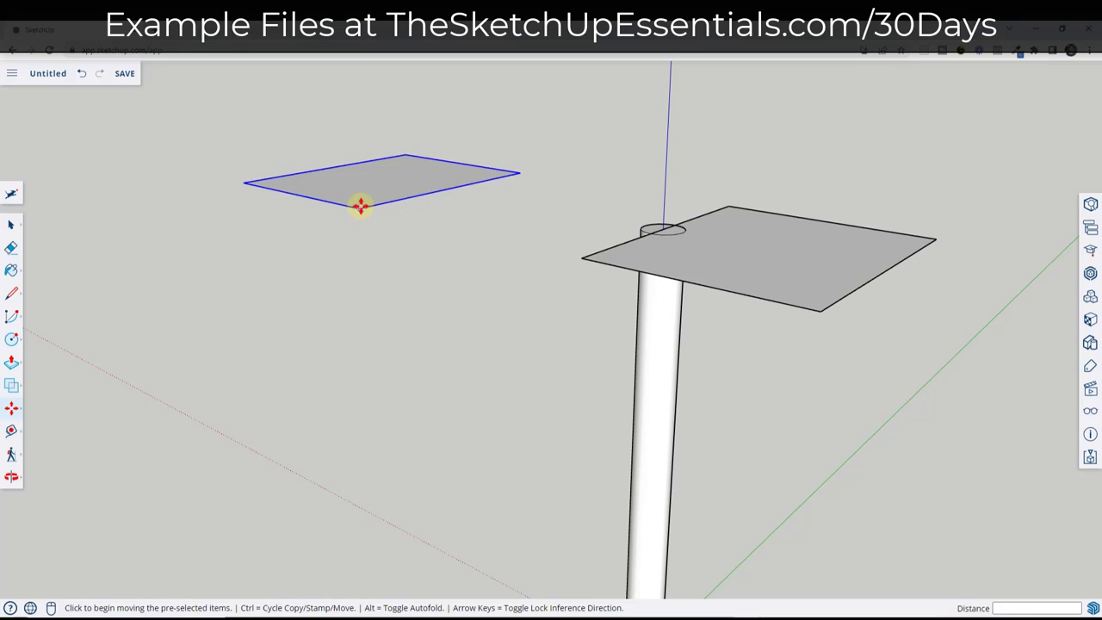
left_click(359, 205)
left_click(583, 254)
key("space")
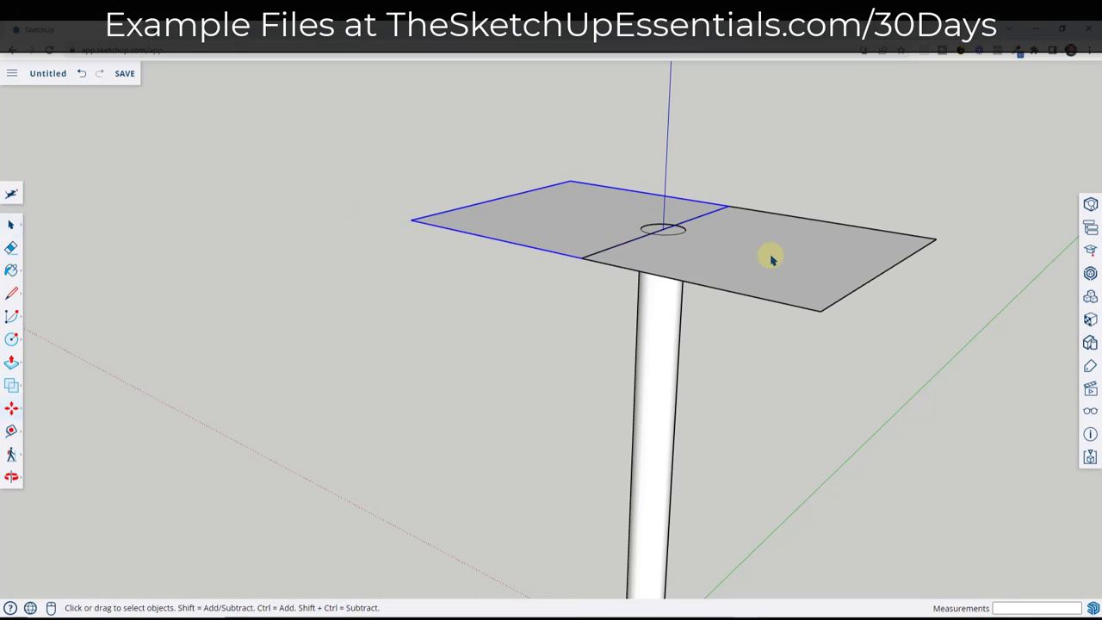
Open the original Handle Half component for editing and extrude its rectangular face upward into a block.
double_click(770, 255)
key("p")
left_click(770, 260)
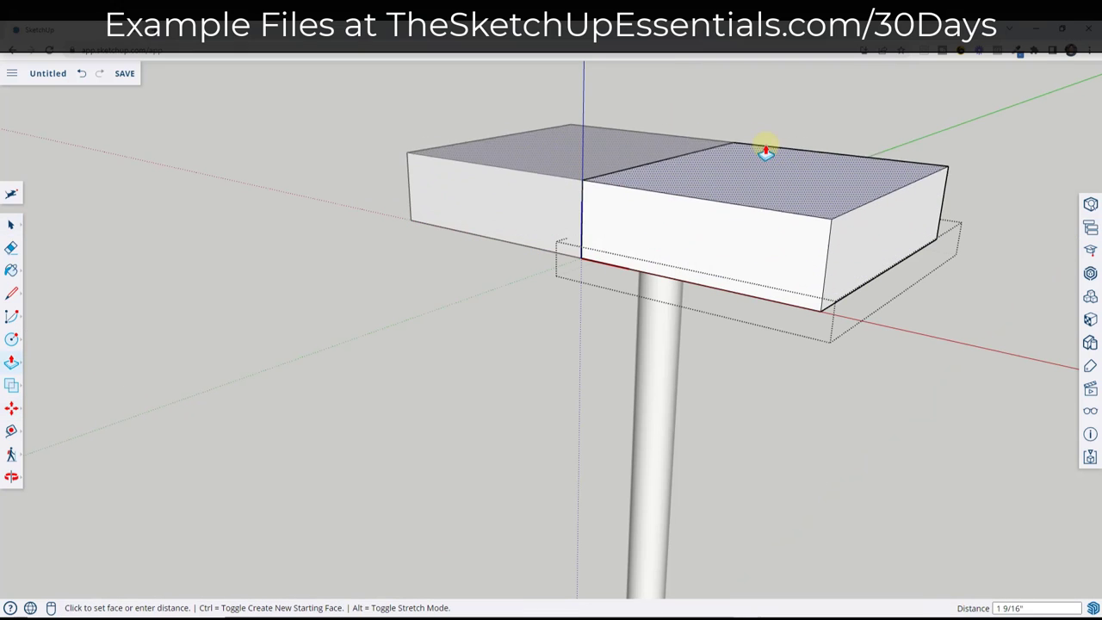
middle_click_drag(762, 101, 707, 218, "shift")
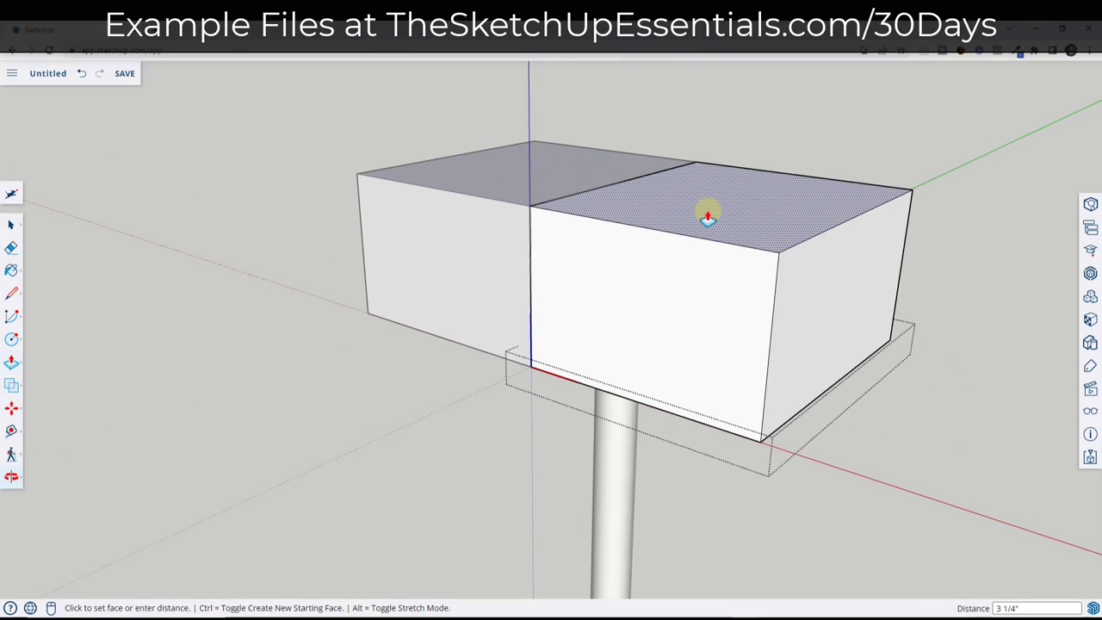
key("Return")
key("space")
scroll(928, 315, "down", 3)
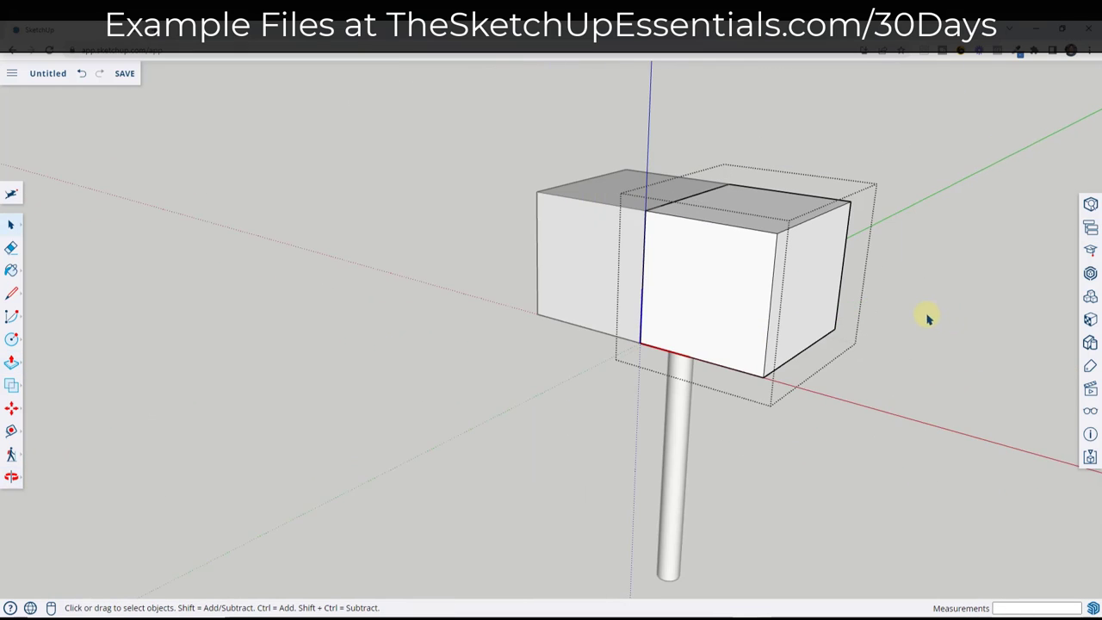
middle_click_drag(927, 315, 608, 182)
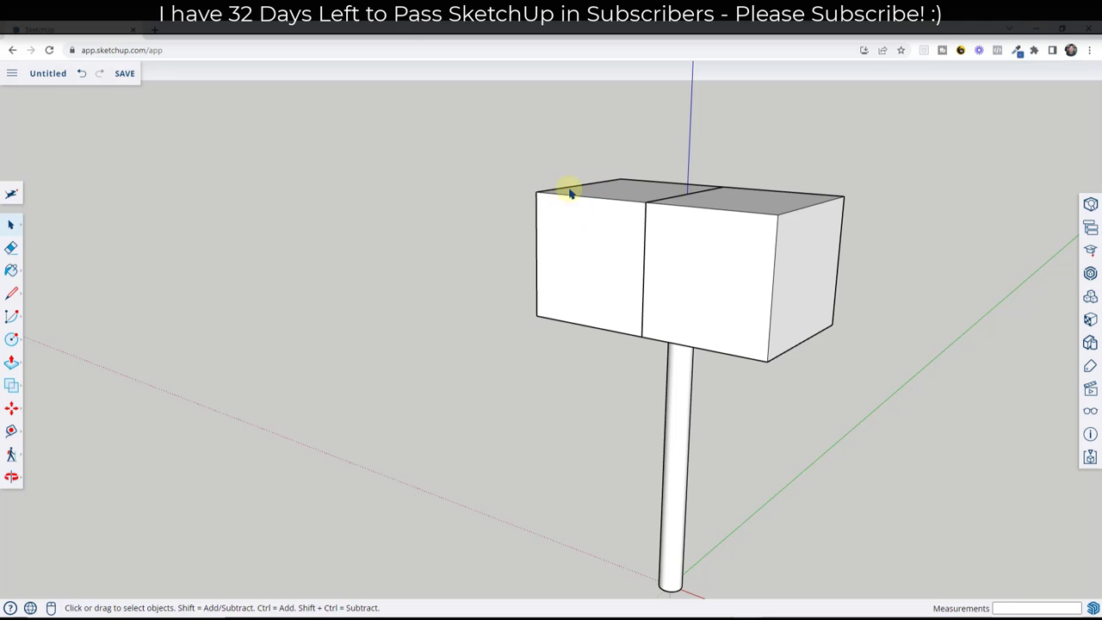
Inside the original Handle Half component, hide the front and top edges along the seam between the two blocks.
double_click(708, 256)
scroll(715, 256, "up", 3)
key("e")
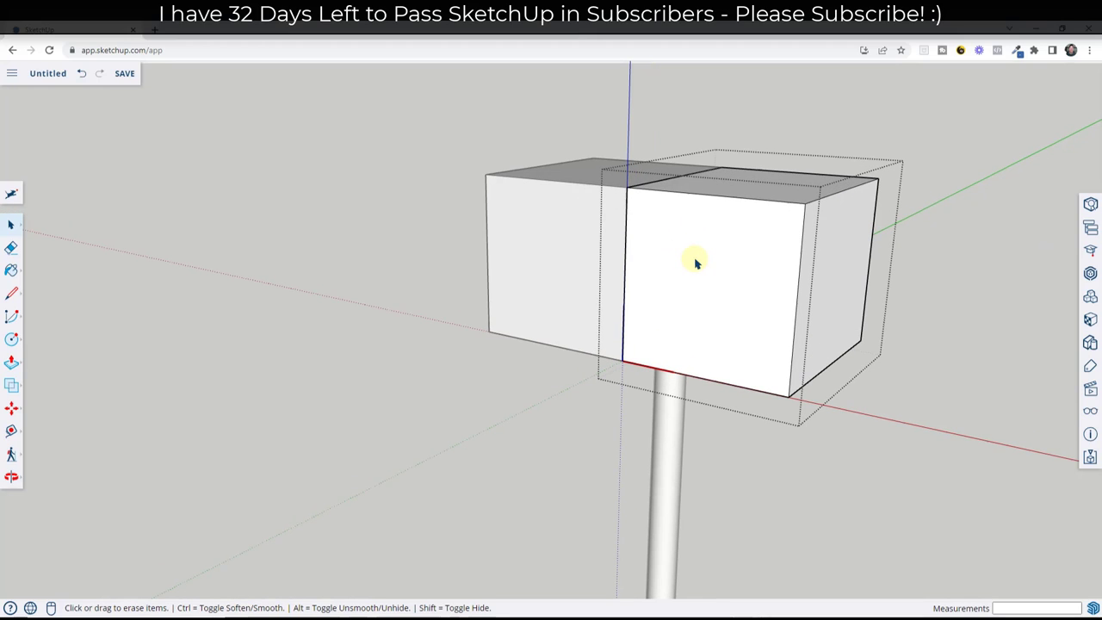
key("shift")
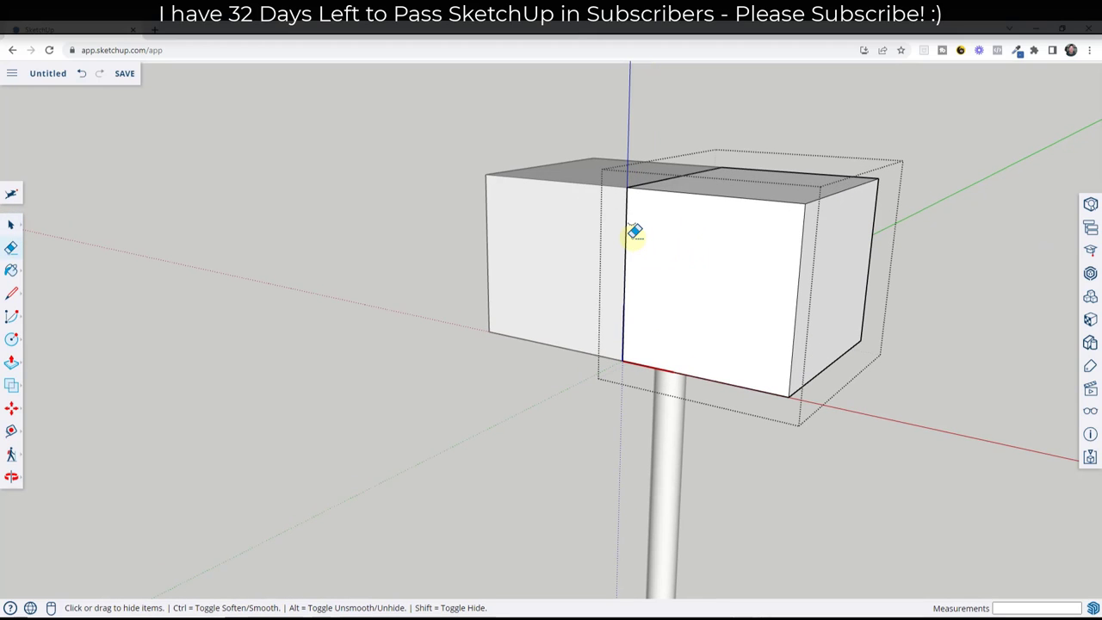
mouse_move(635, 233)
left_mouse_down()
mouse_move(637, 210)
mouse_move(680, 175)
left_mouse_up()
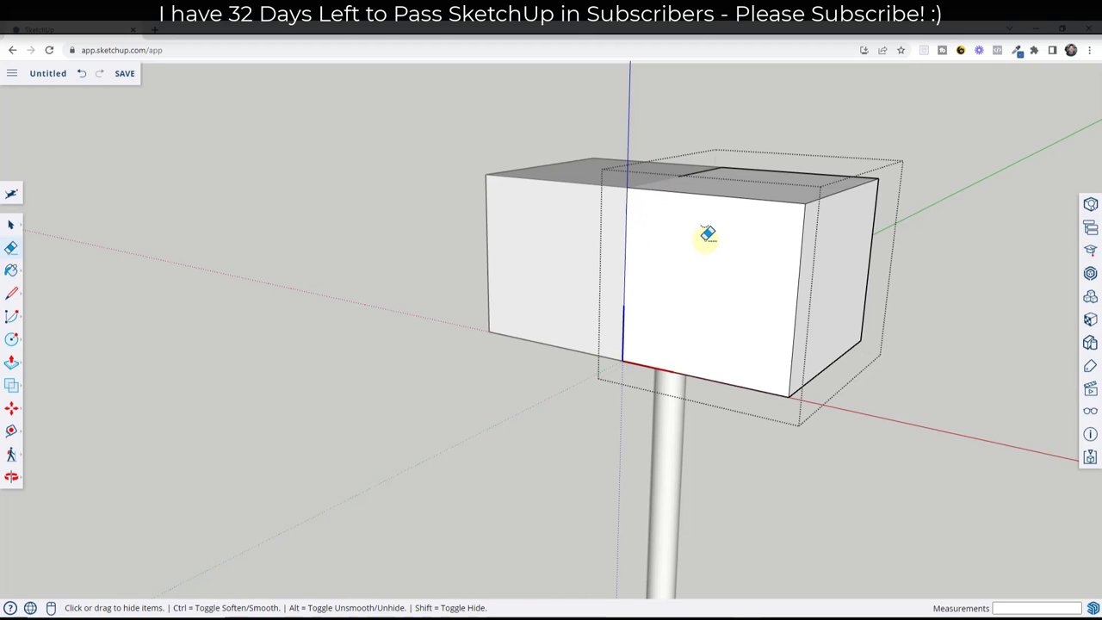
Hide the remaining seam edges between the two blocks, then leave the component.
left_click(695, 171)
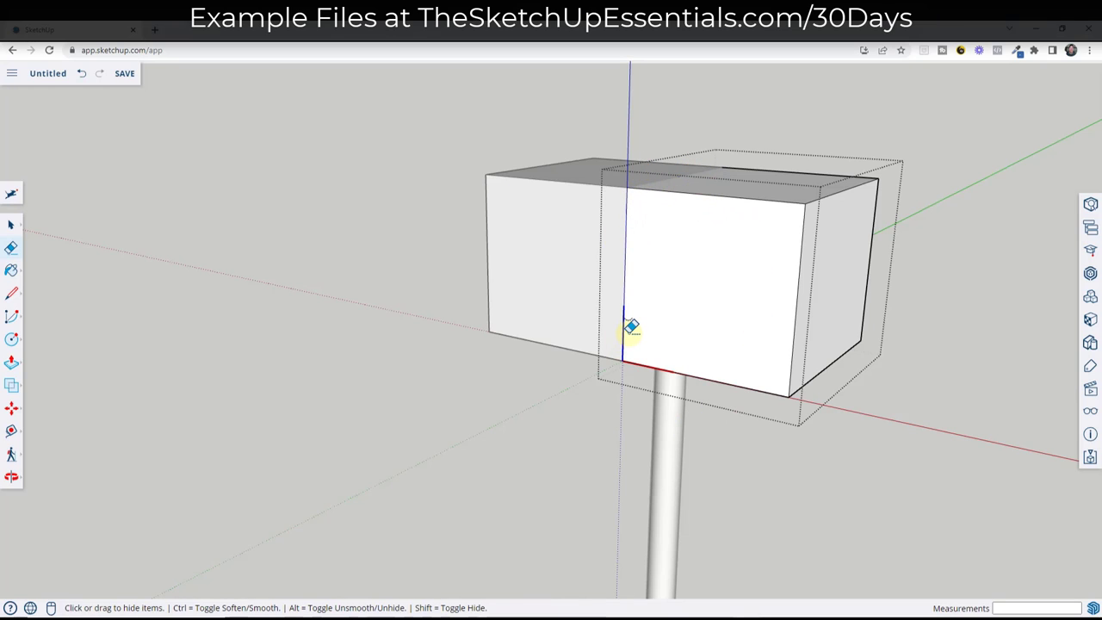
mouse_move(631, 327)
middle_mouse_down()
mouse_move(696, 301)
mouse_move(639, 305)
middle_mouse_up()
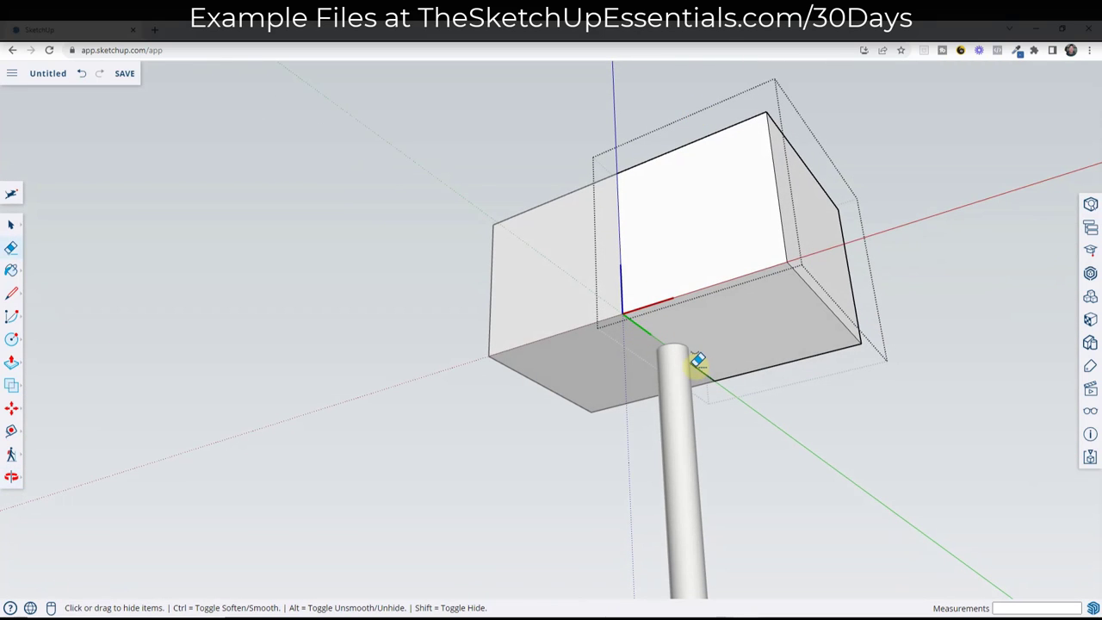
middle_click_drag(856, 278, 406, 401)
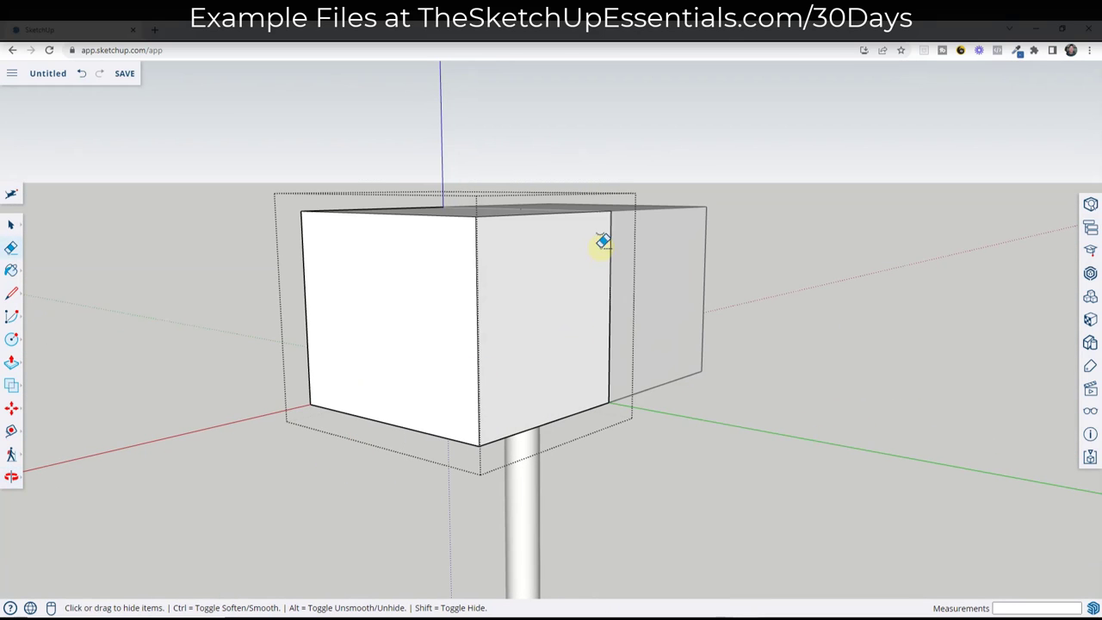
mouse_move(482, 360)
middle_mouse_down()
mouse_move(464, 362)
mouse_move(932, 352)
mouse_move(921, 347)
middle_mouse_up()
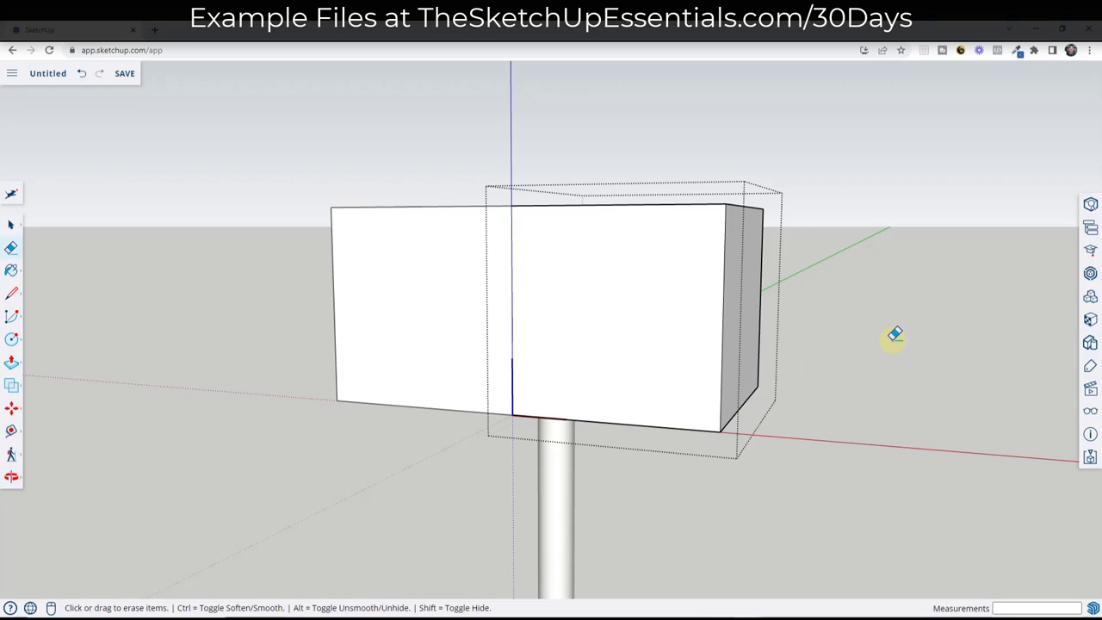
key("space")
scroll(664, 307, "down", 3)
middle_click_drag(664, 308, 694, 376)
scroll(511, 273, "up", 1)
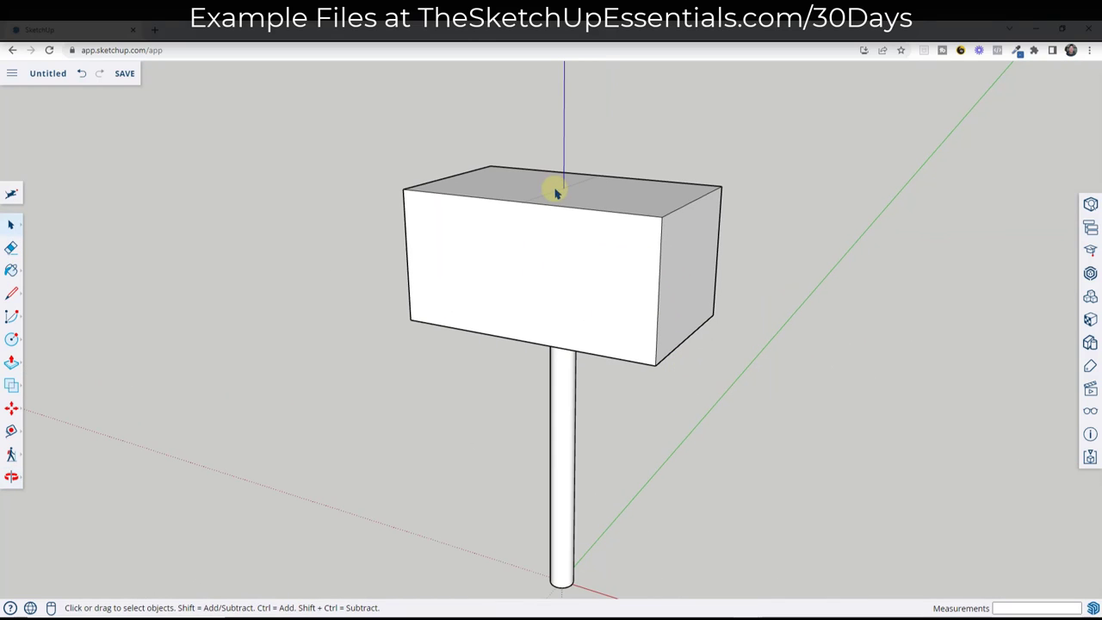
Open the original half for editing and draw a diagonal across its end face's upper front corner, joining points 3/8" from the corner.
mouse_move(637, 327)
middle_mouse_down()
mouse_move(669, 222)
mouse_move(659, 237)
middle_mouse_up()
left_click(640, 312)
key("l")
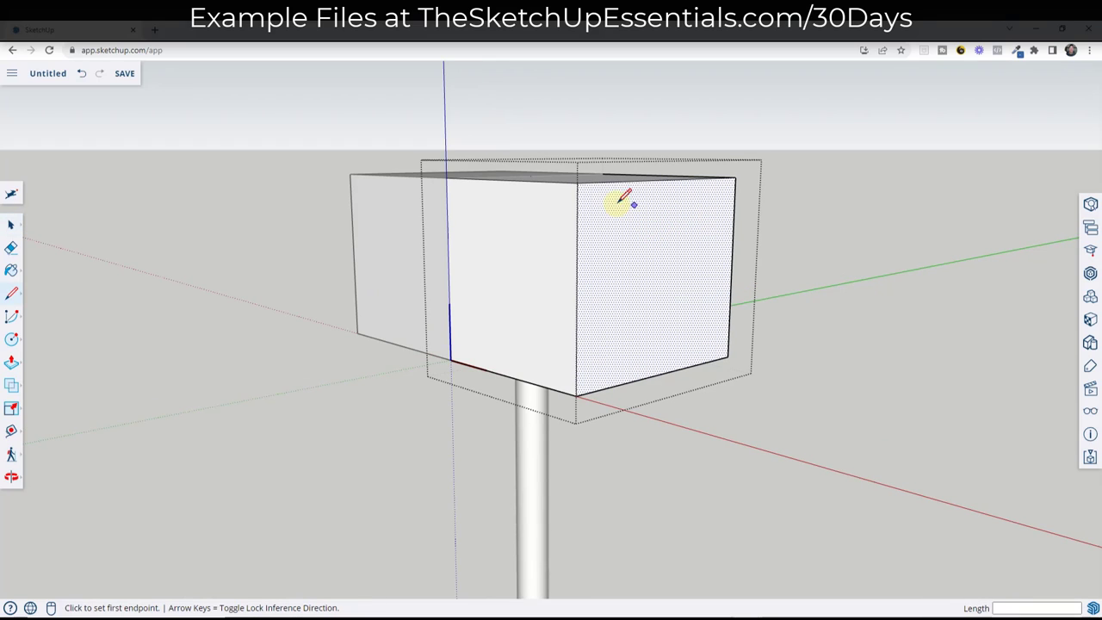
left_click(577, 183)
scroll(578, 196, "up", 2)
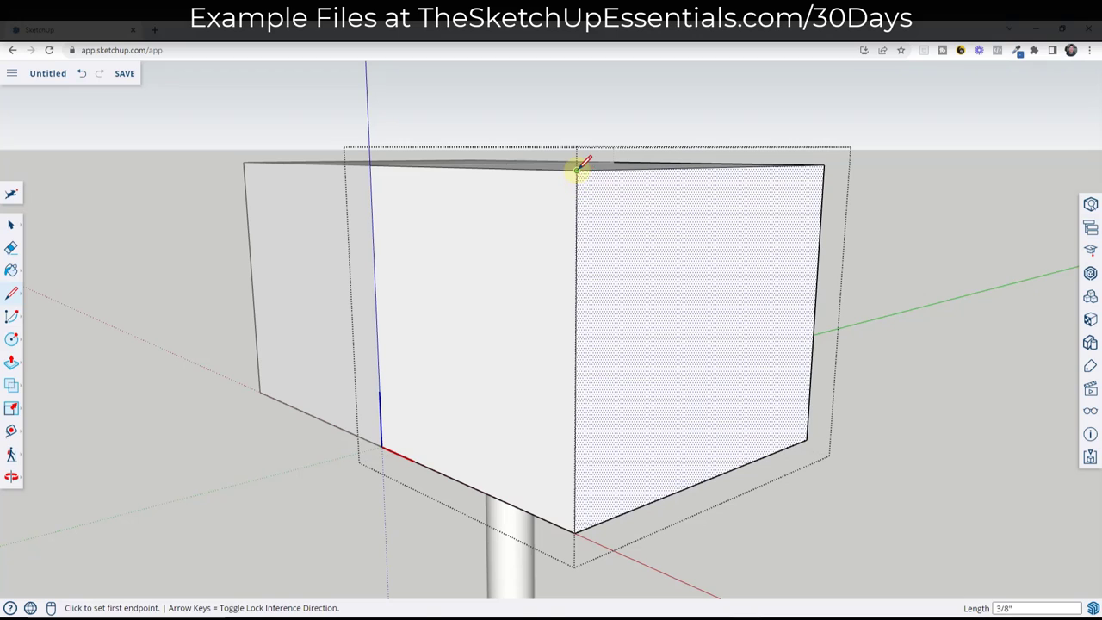
key("Escape")
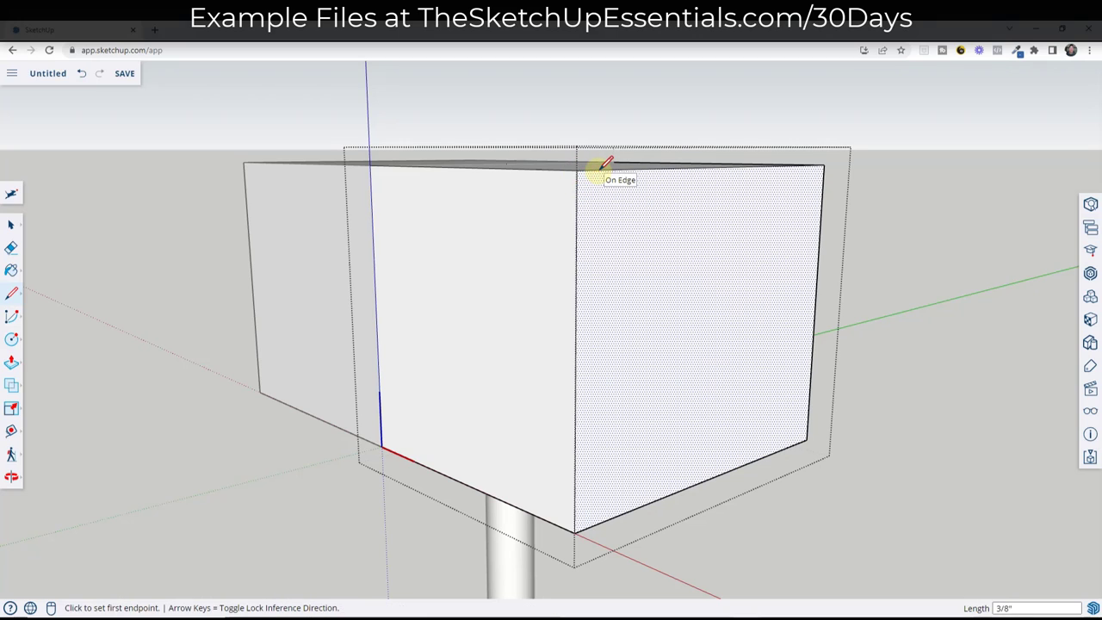
left_click(597, 169)
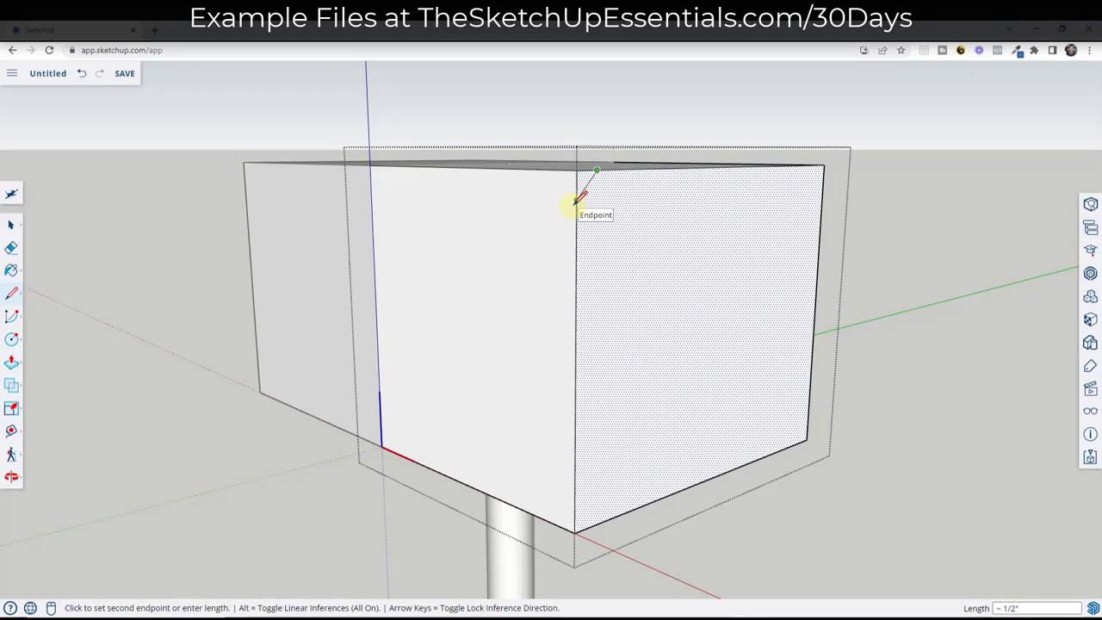
key("Escape")
key("space")
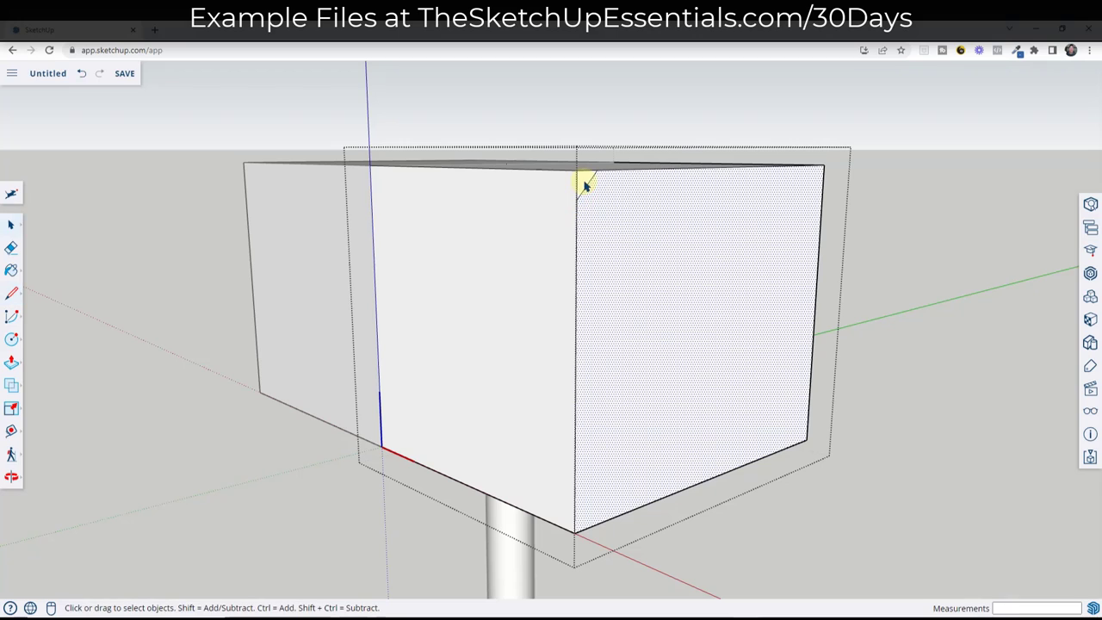
Draw matching diagonal lines across both lower corners of the end face, joining points 3/8" from each corner.
key("l")
left_click(575, 532)
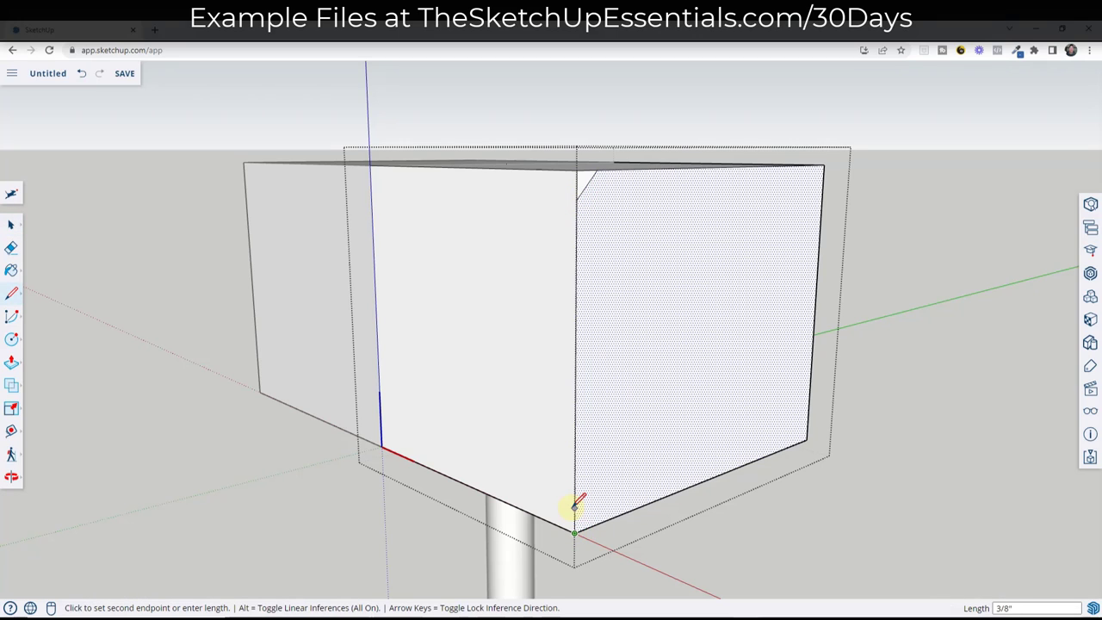
key("Escape")
left_click(574, 532)
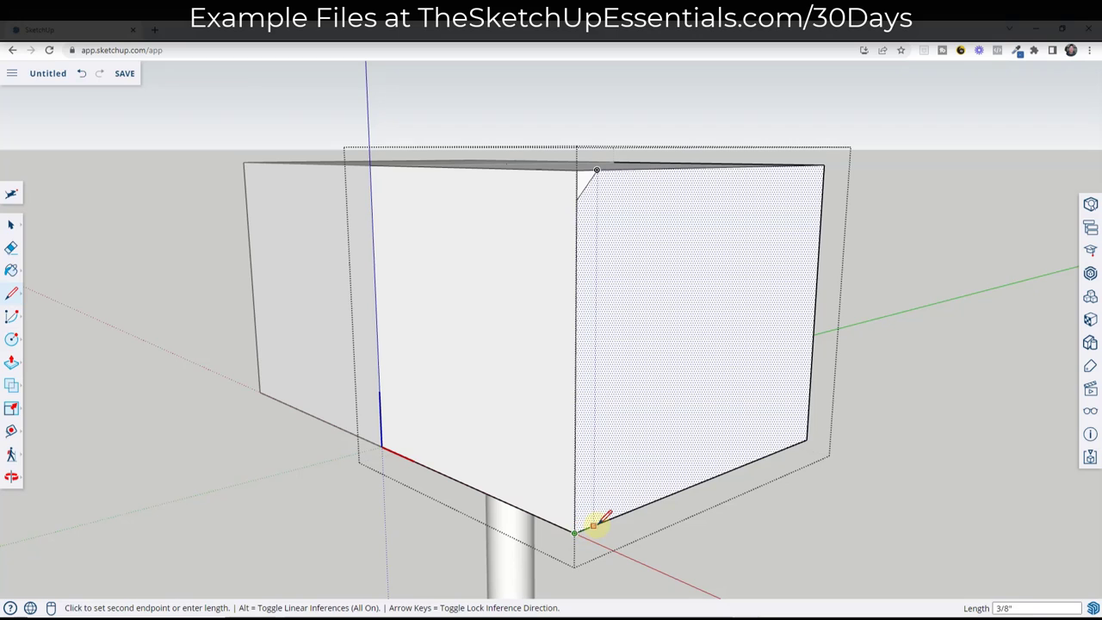
key("Escape")
left_click(807, 439)
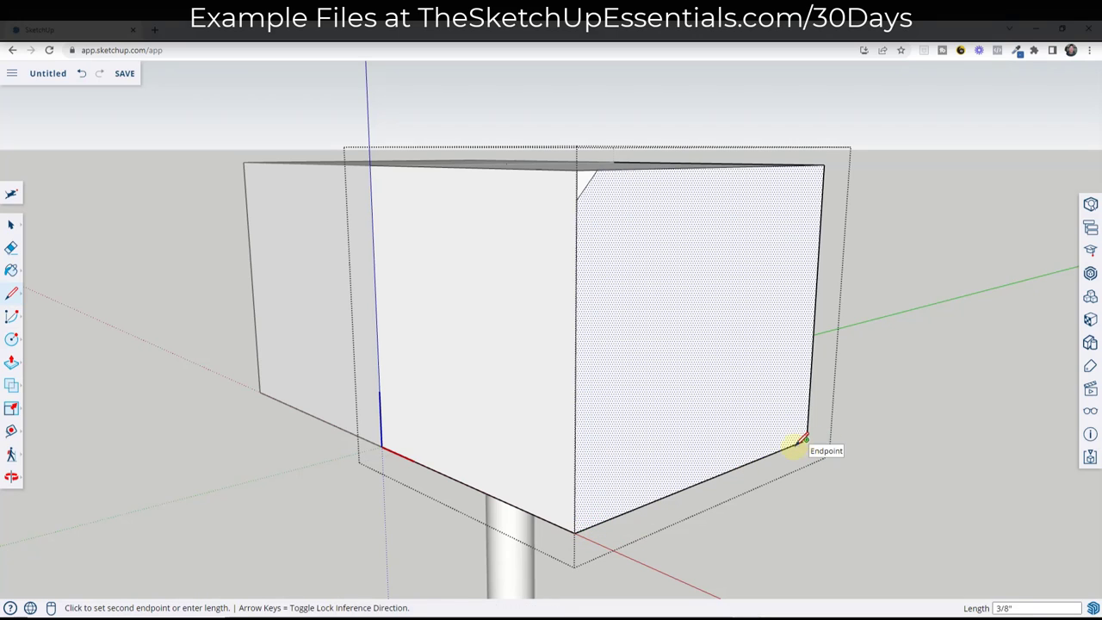
key("Escape")
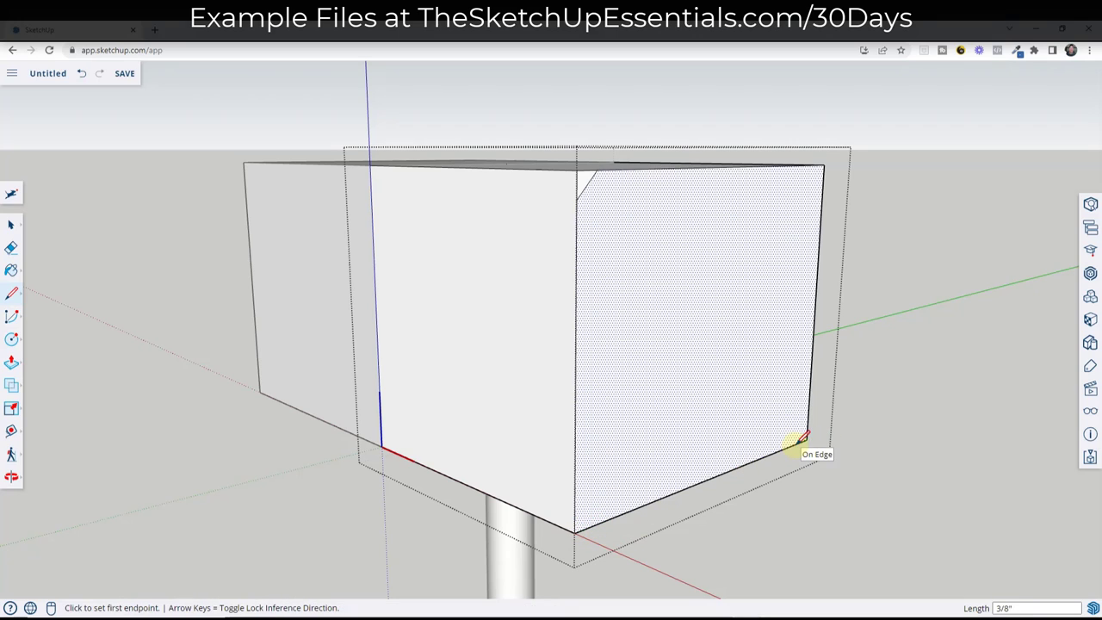
left_click(806, 436)
key("Escape")
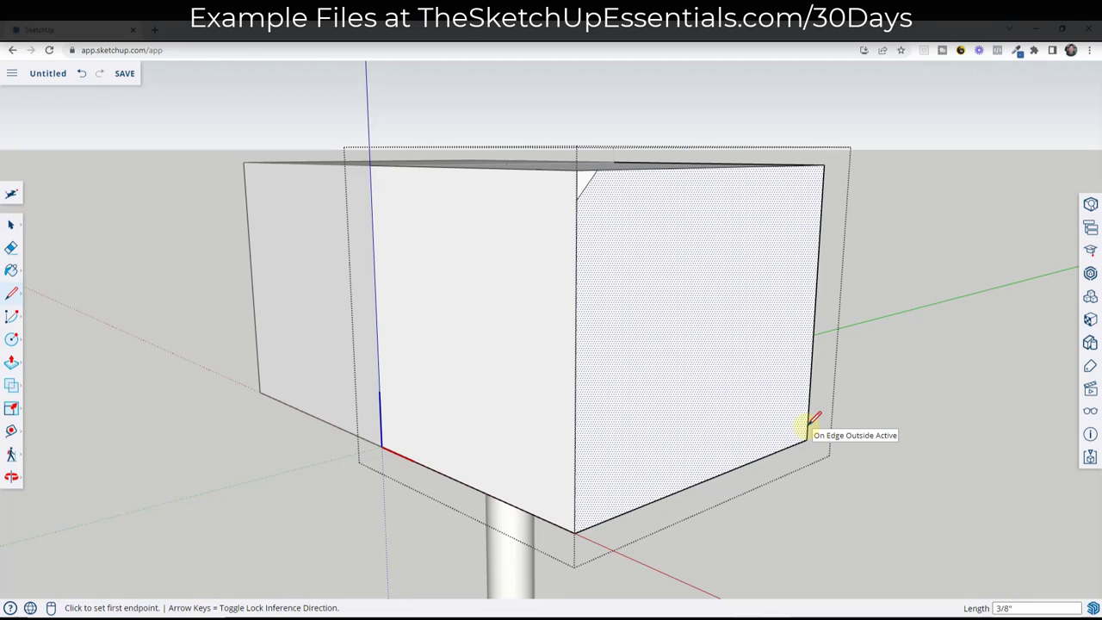
Draw the matching diagonal line across the end face's upper rear corner, starting 3/8" along its top edge.
left_click(823, 164)
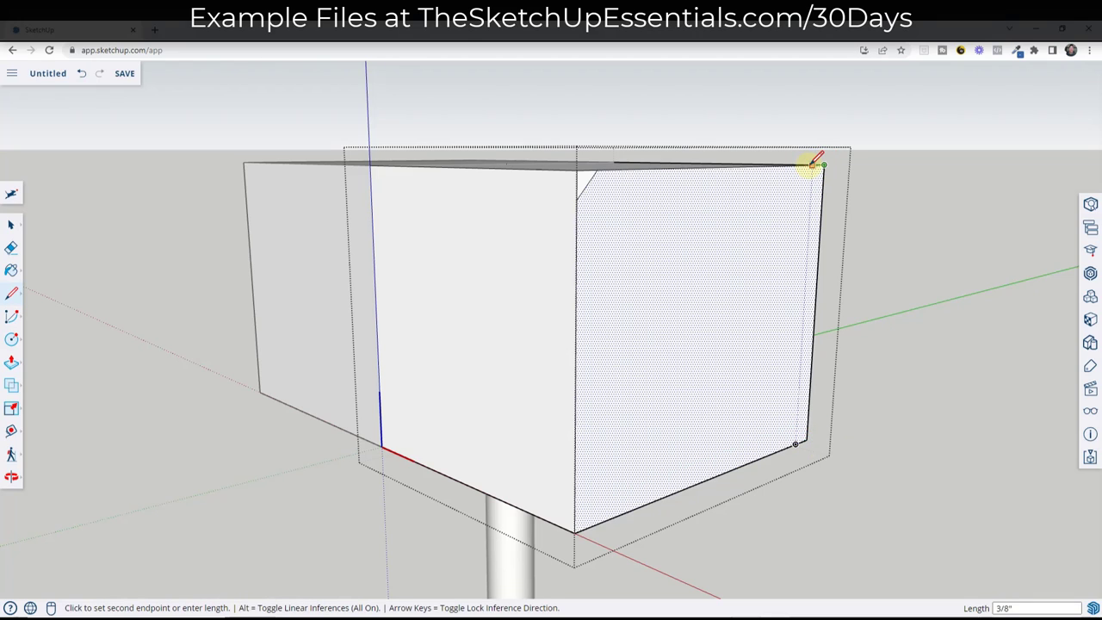
key("Escape")
left_click(821, 165)
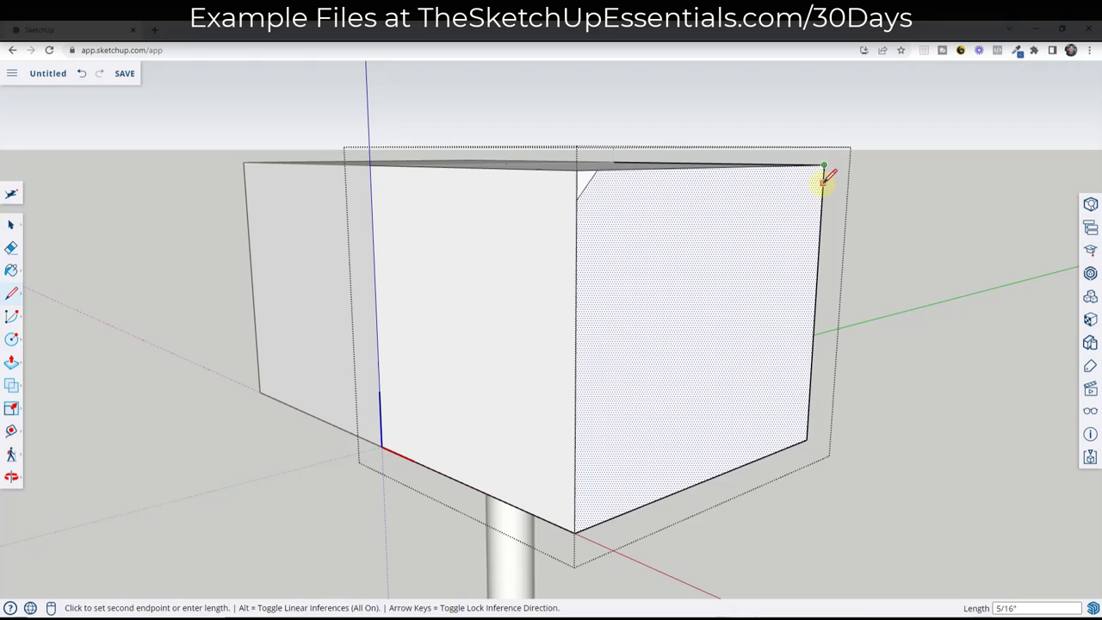
left_click(822, 182)
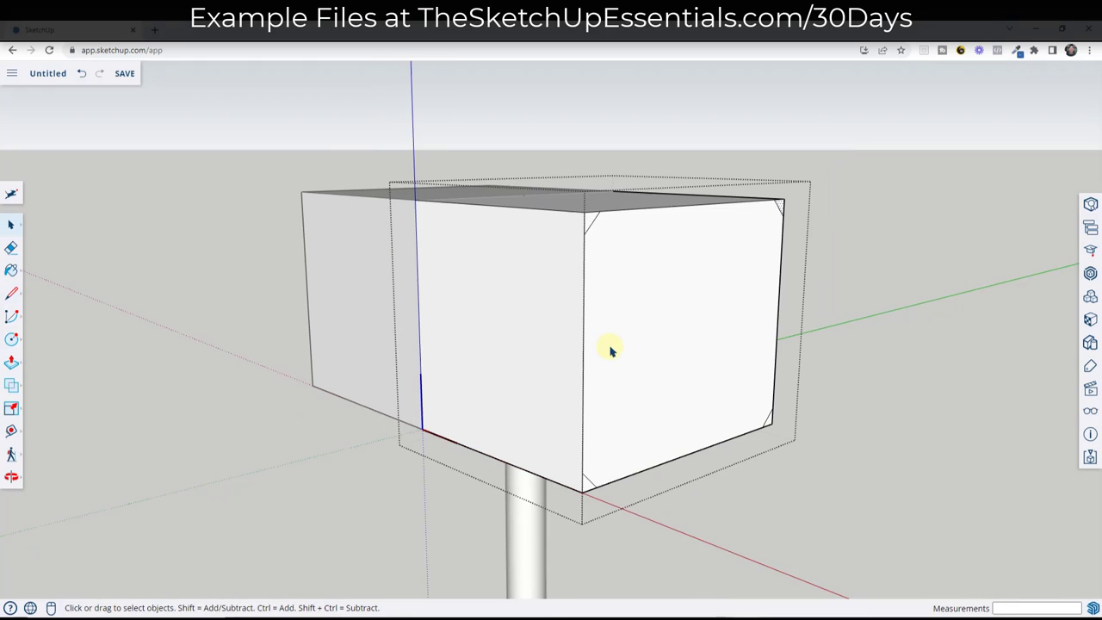
Push the four corner triangles 5" through the length of the block to chamfer its long edges.
key("p")
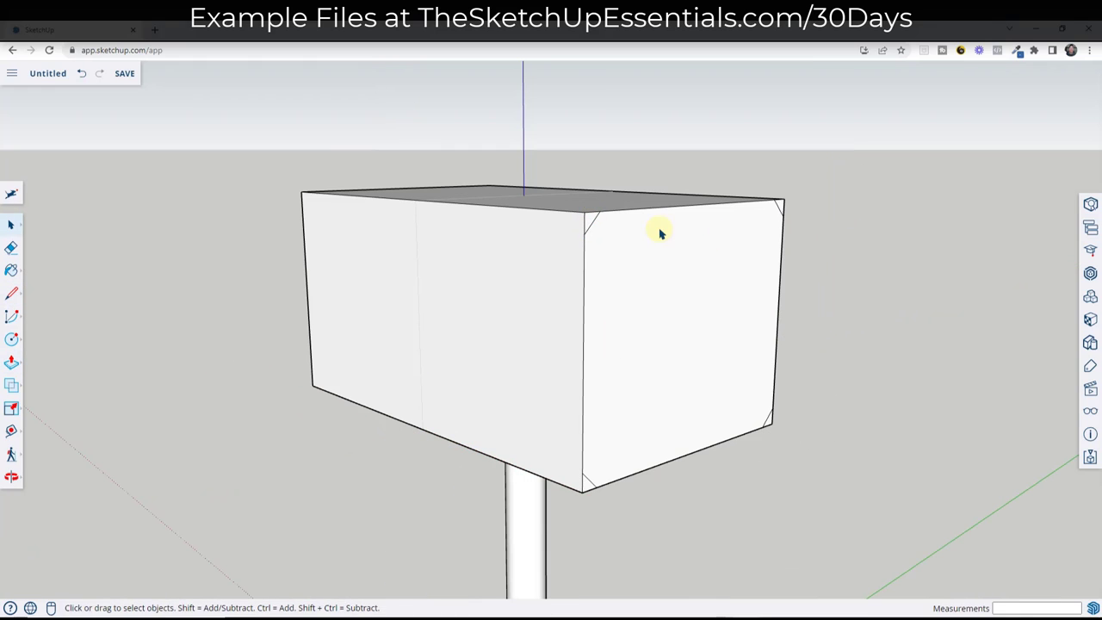
key("p")
key("space")
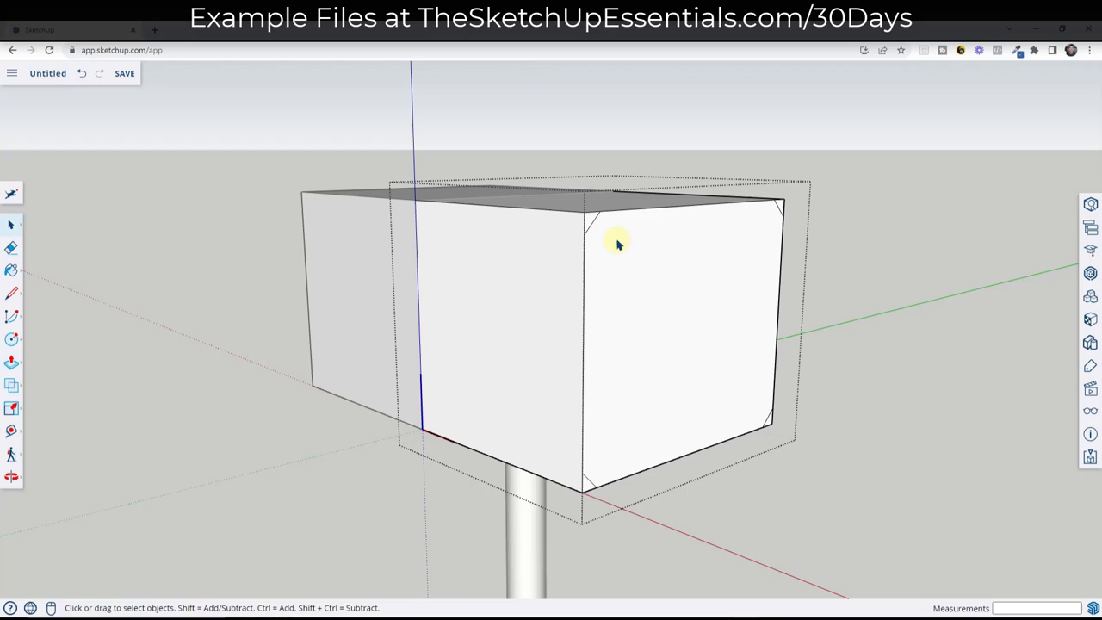
key("p")
left_click(591, 221)
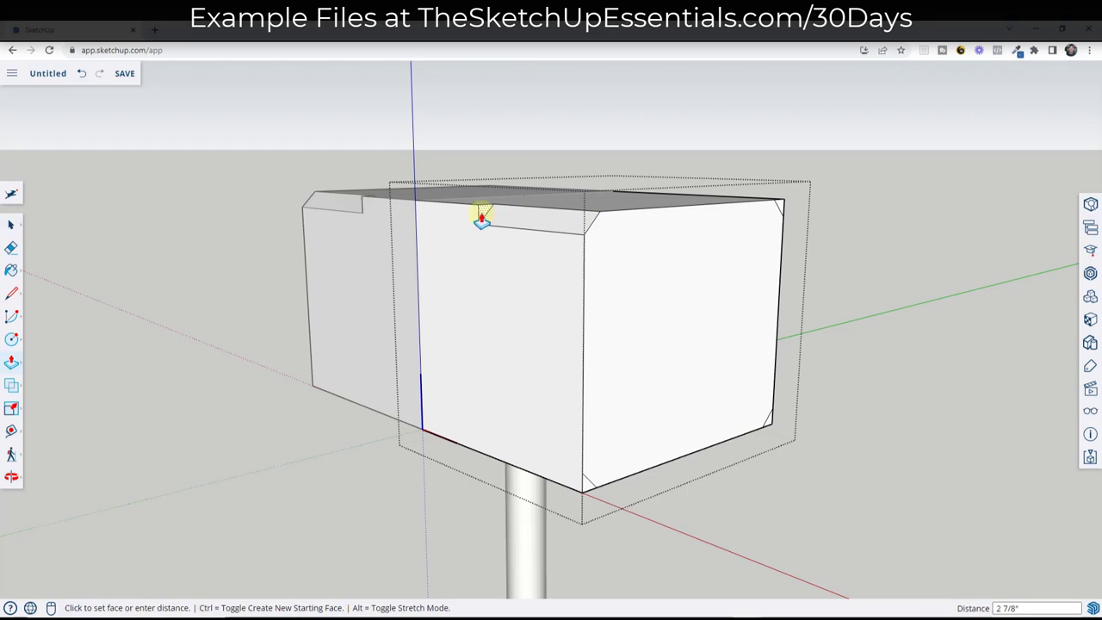
left_click(415, 210)
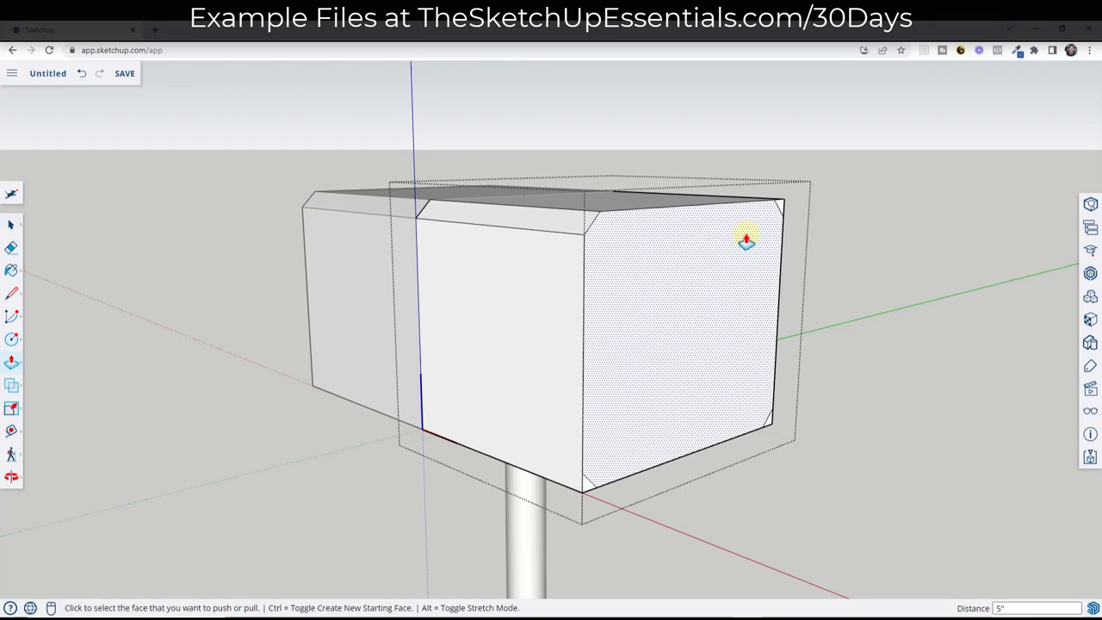
left_click(585, 488)
left_click(584, 489)
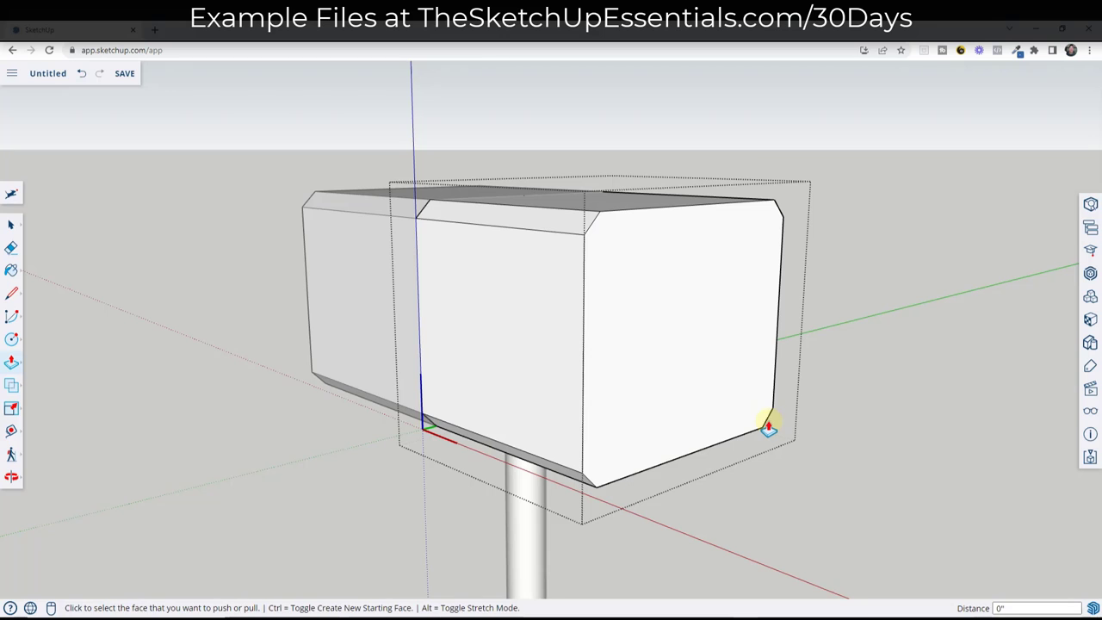
Select the block's chamfered end face together with all of its bounding edges.
middle_click_drag(622, 423, 672, 406)
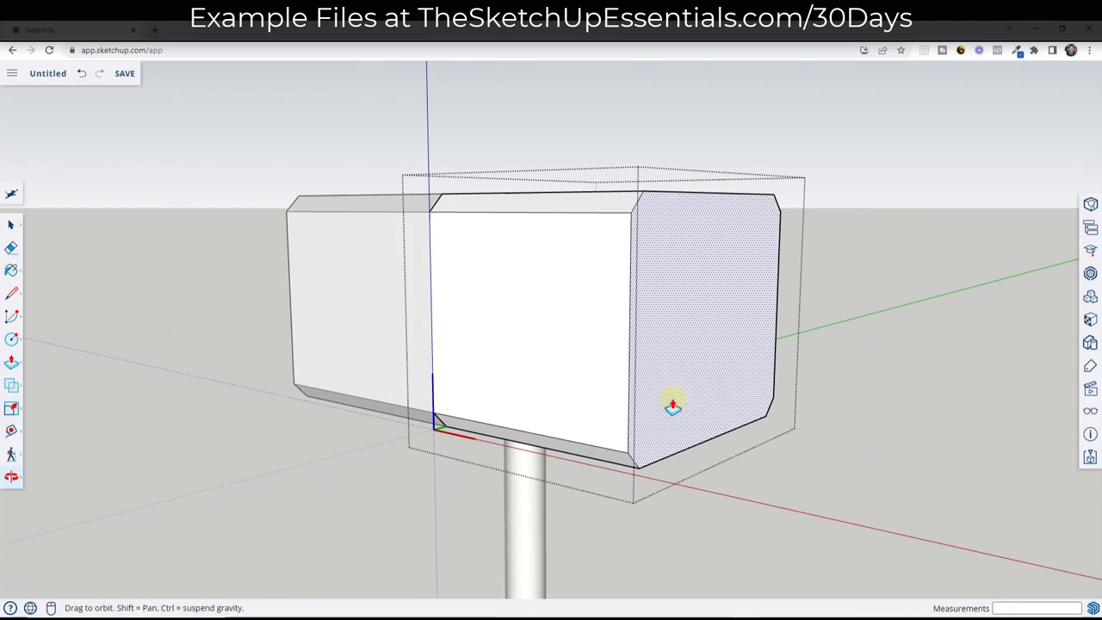
key("space")
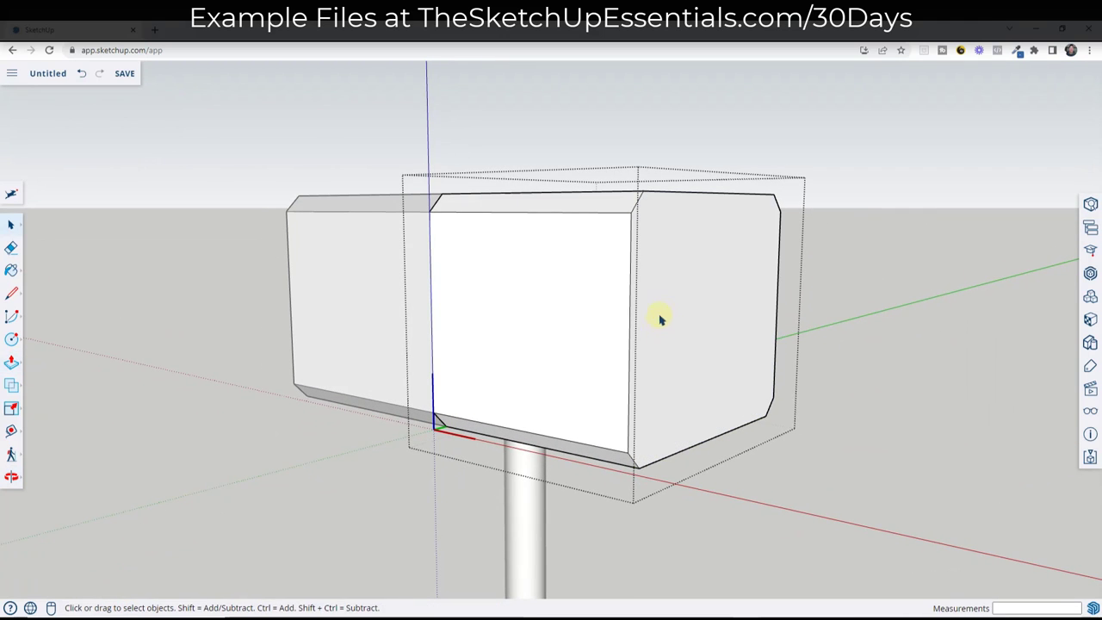
double_click(679, 302)
middle_click_drag(691, 308, 715, 369)
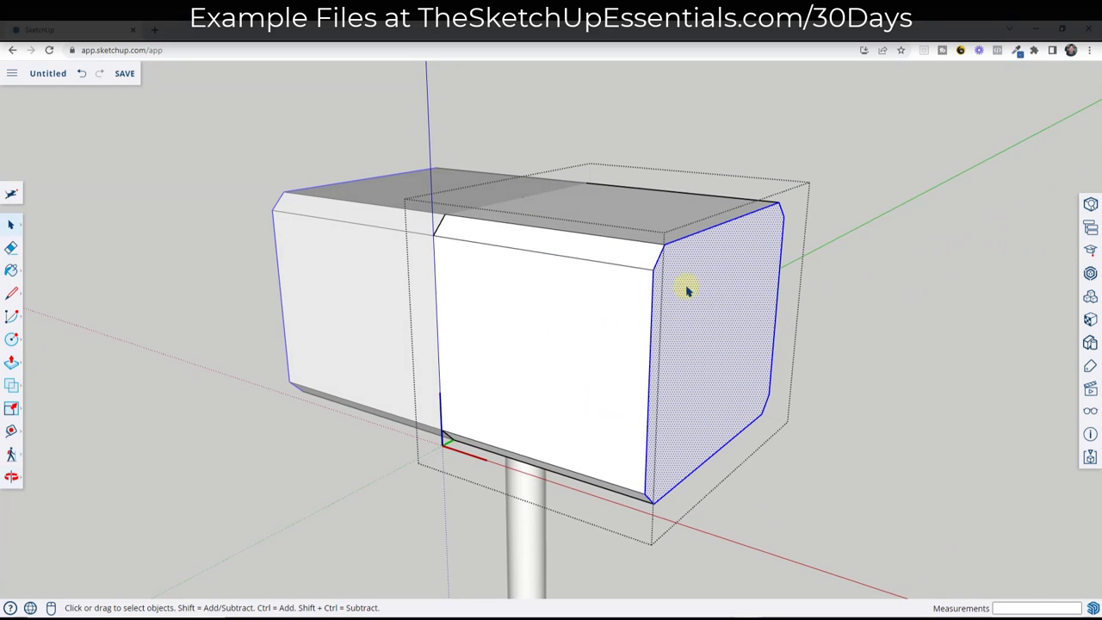
middle_click_drag(703, 310, 721, 290)
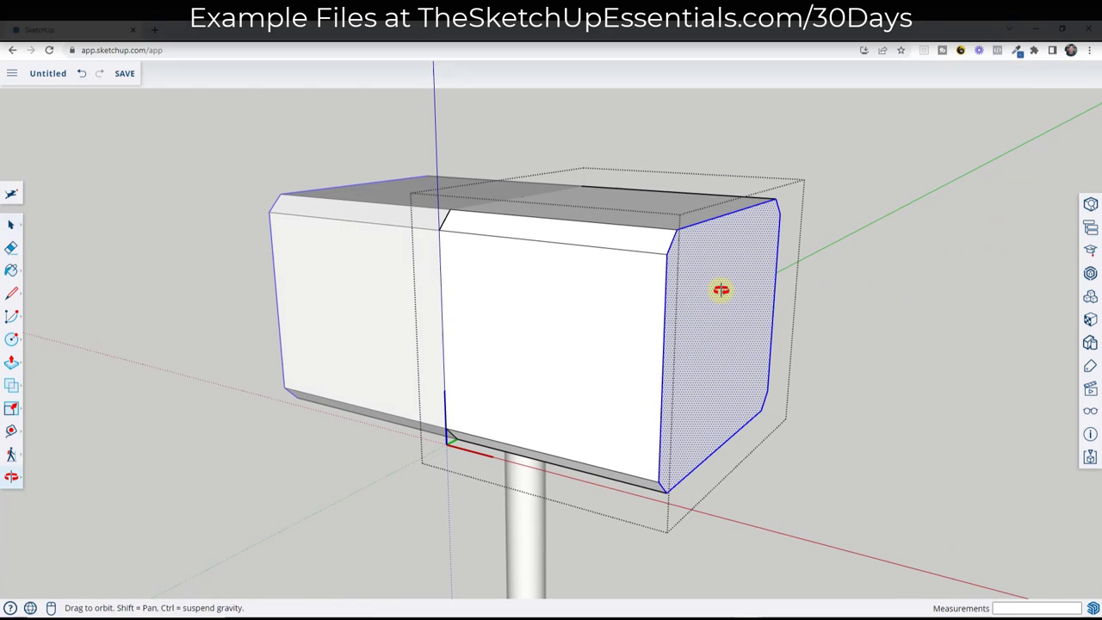
Try to scale the selected end face down uniformly about its center.
key("s")
left_click(668, 233)
key("ctrl")
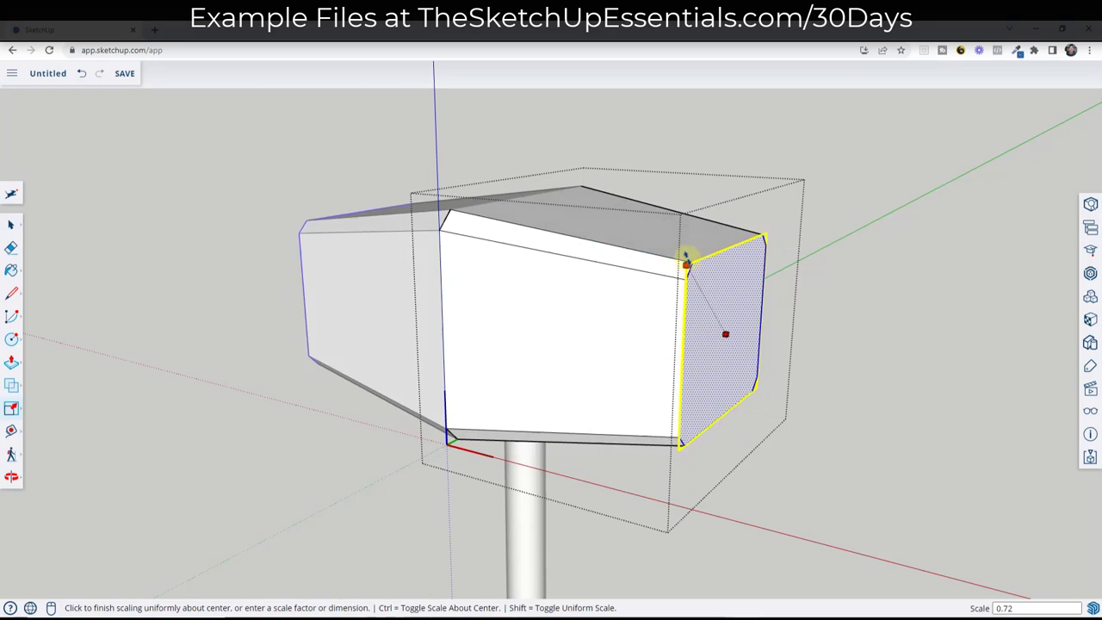
left_click(696, 274)
key("space")
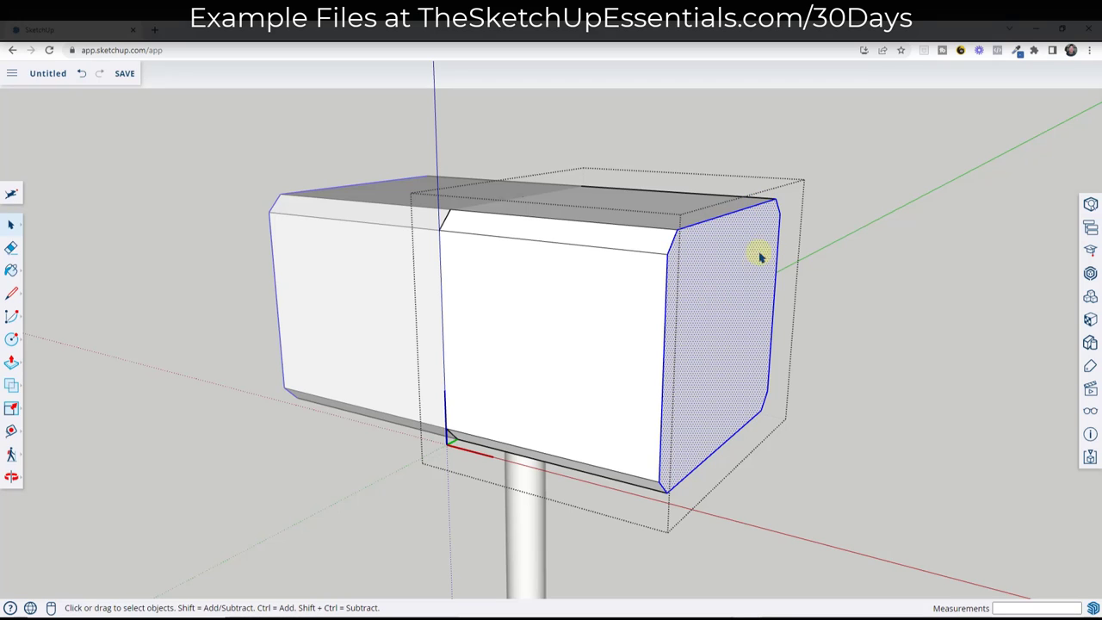
Deselect the end face and copy only its bounding edges 3/4" inward along the block.
left_click(733, 301, "shift")
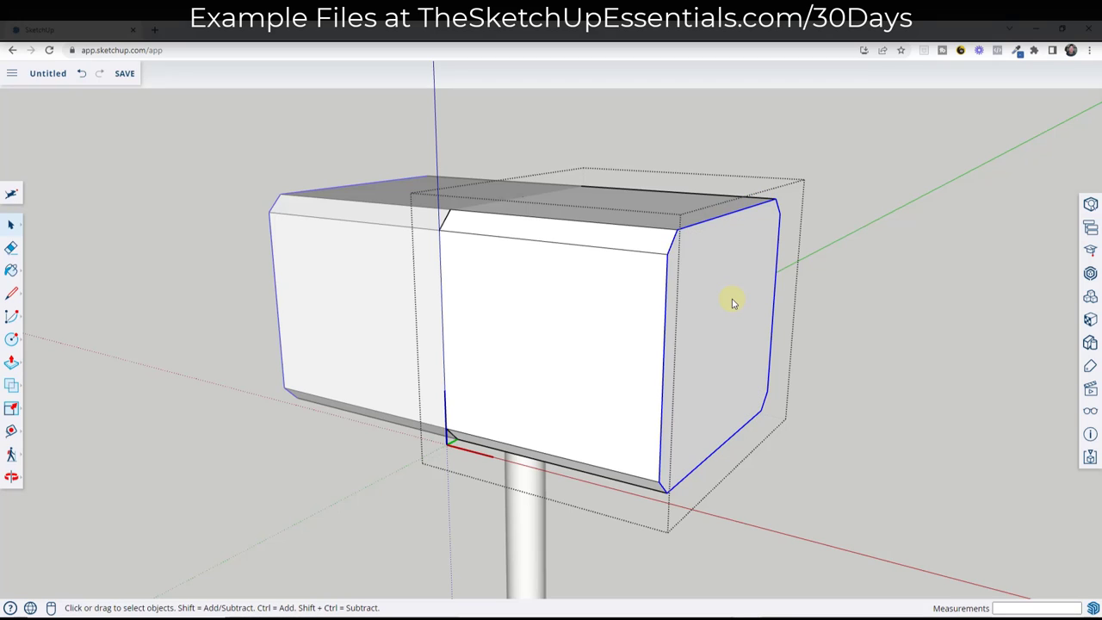
scroll(680, 236, "up", 2)
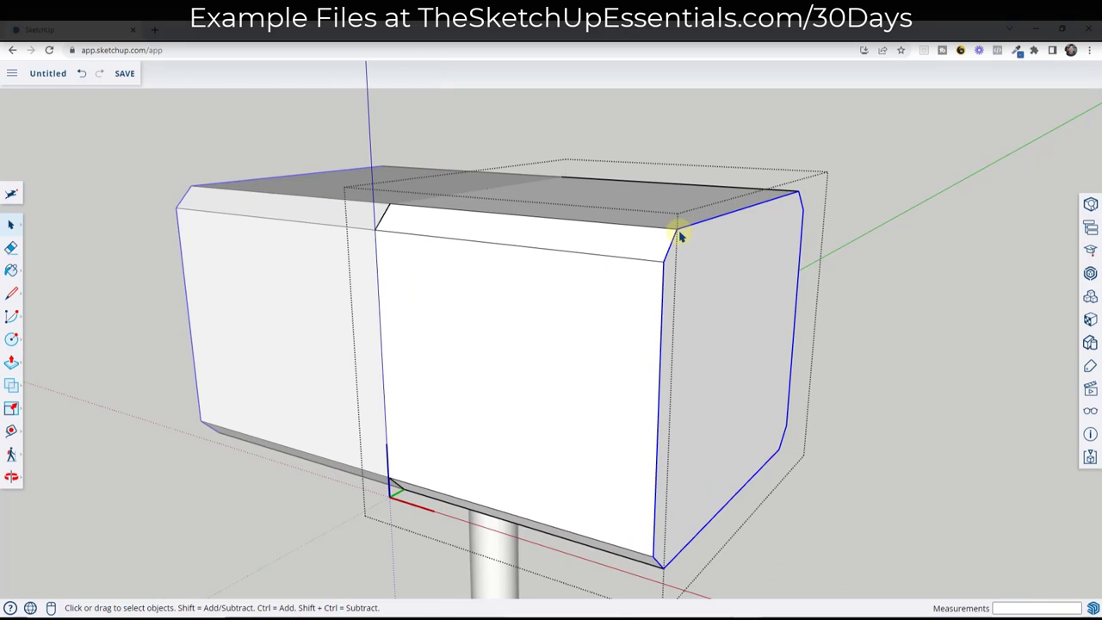
key("m")
scroll(676, 229, "up", 2)
left_click(674, 227)
key("ctrl")
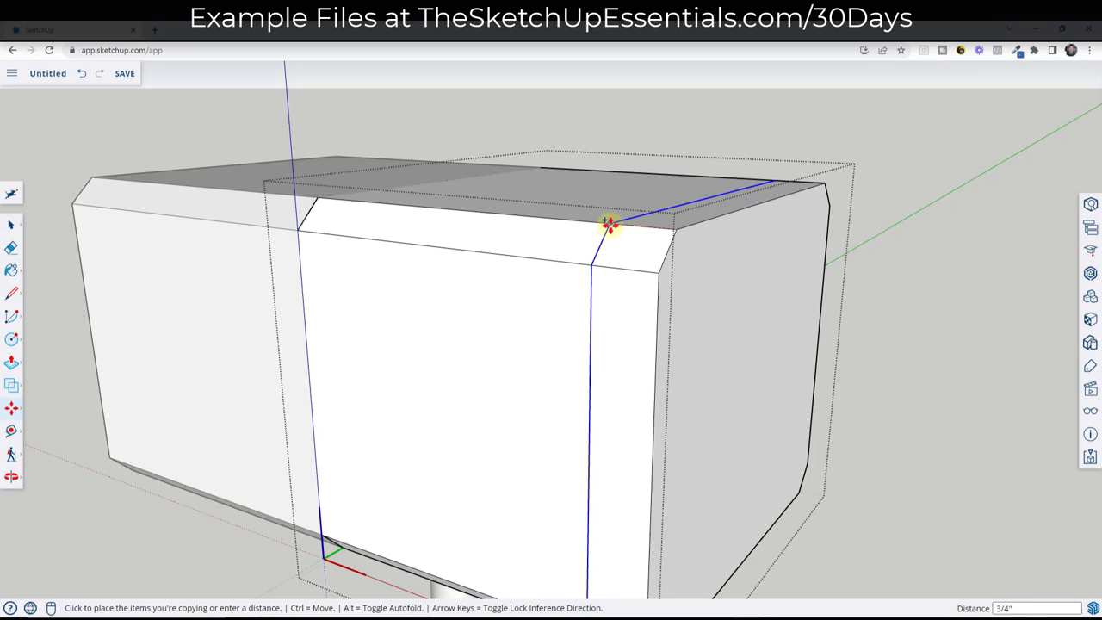
left_click(609, 224)
key("space")
scroll(721, 308, "down", 5)
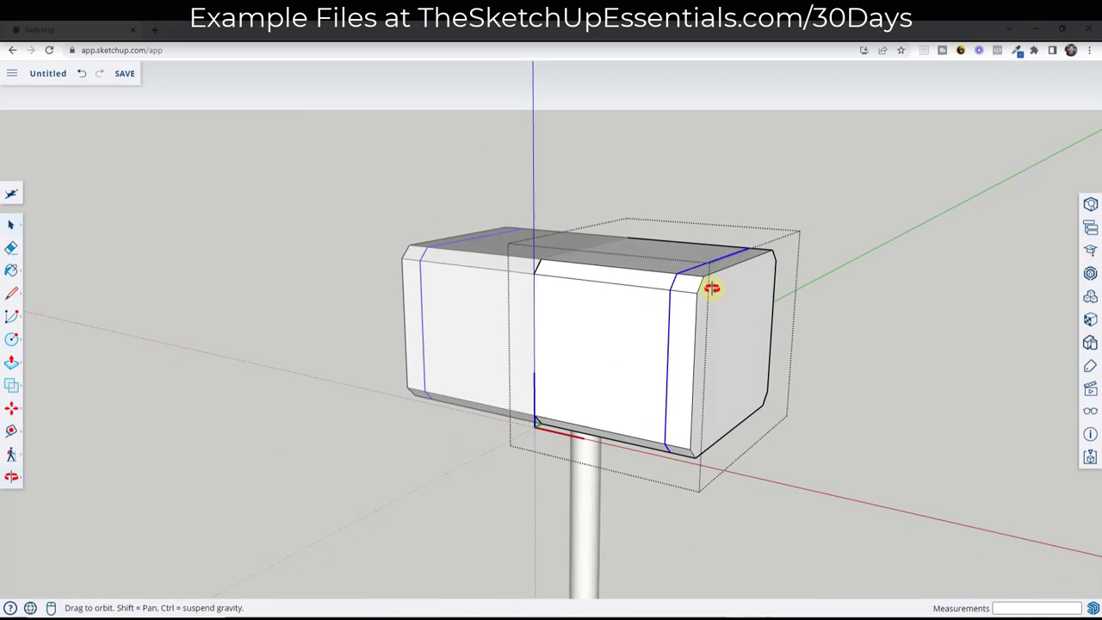
Select the head's end face with its bounding edges and scale it uniformly about its center to about 0.79.
left_click(729, 344)
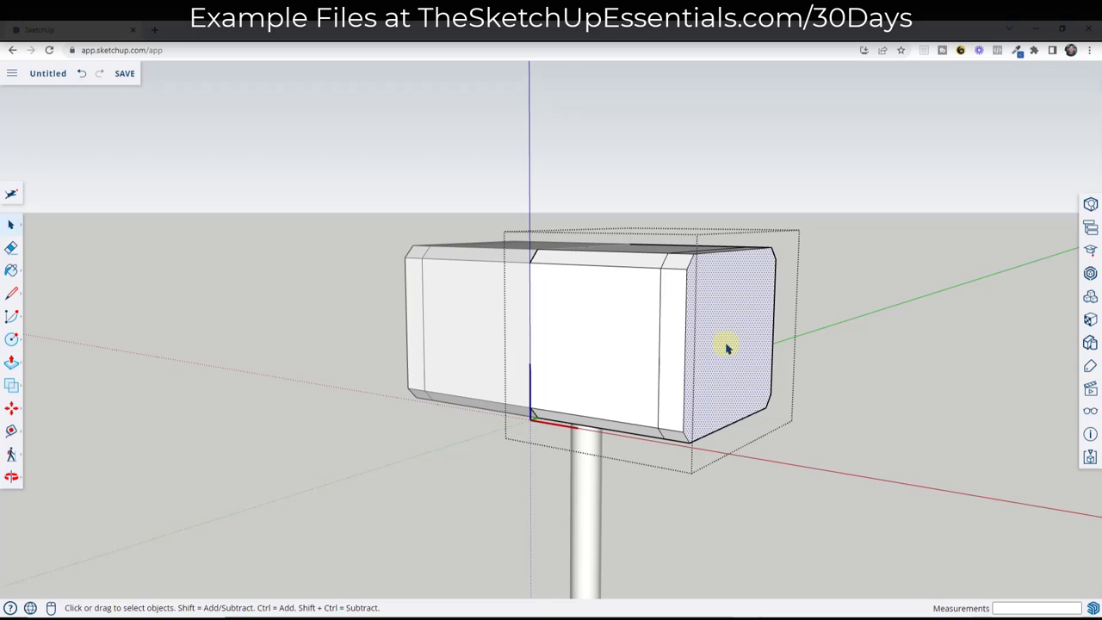
double_click(728, 347)
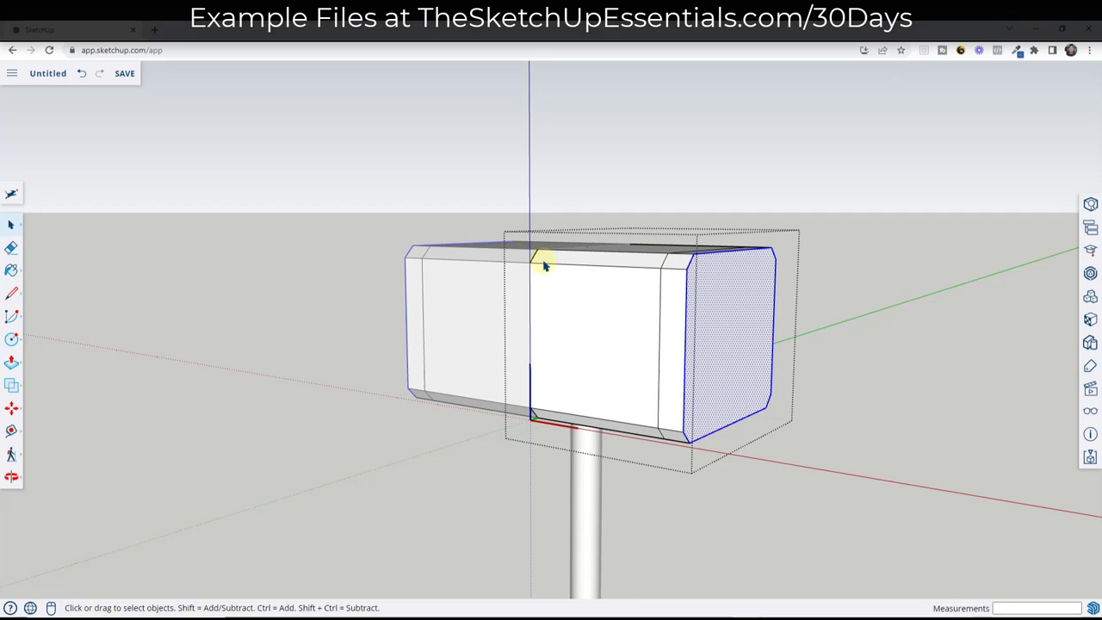
key("s")
key("ctrl")
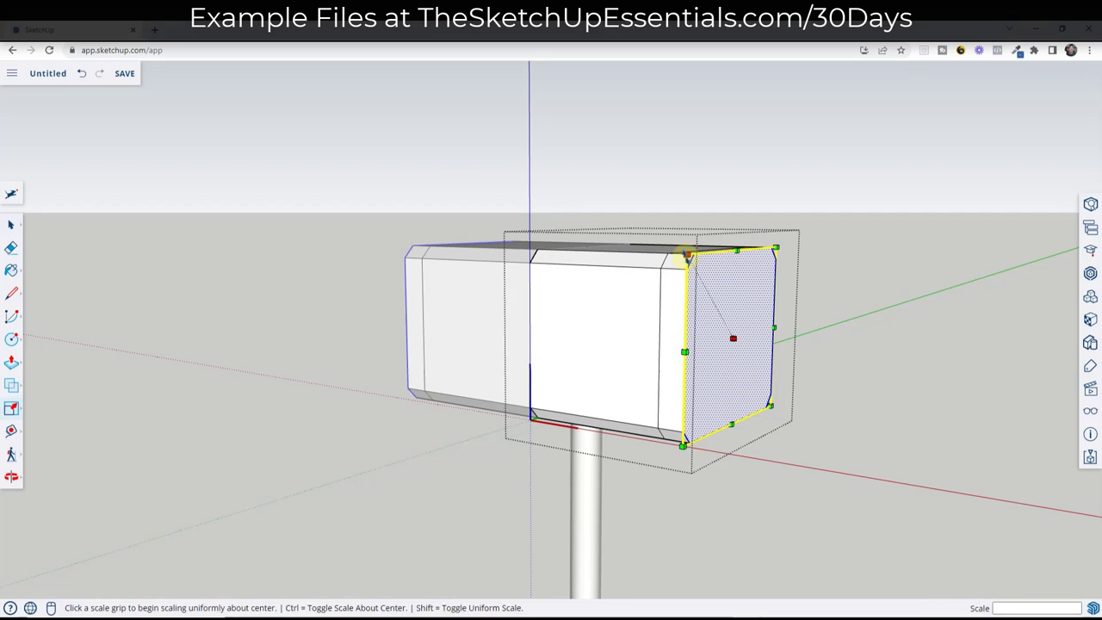
left_click(694, 251)
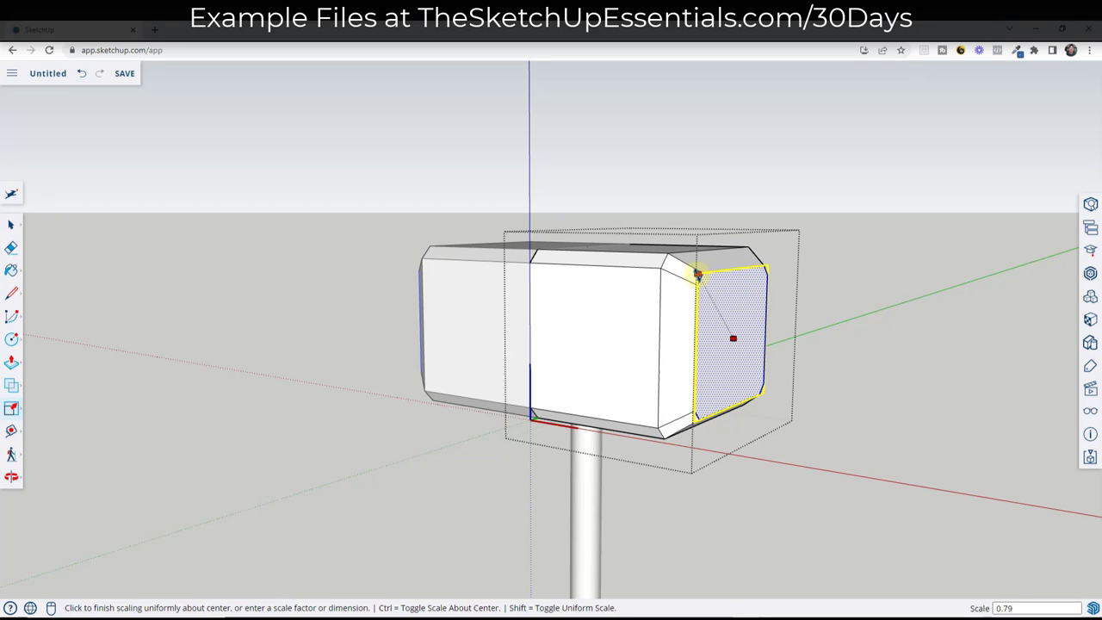
left_click(696, 272)
key("space")
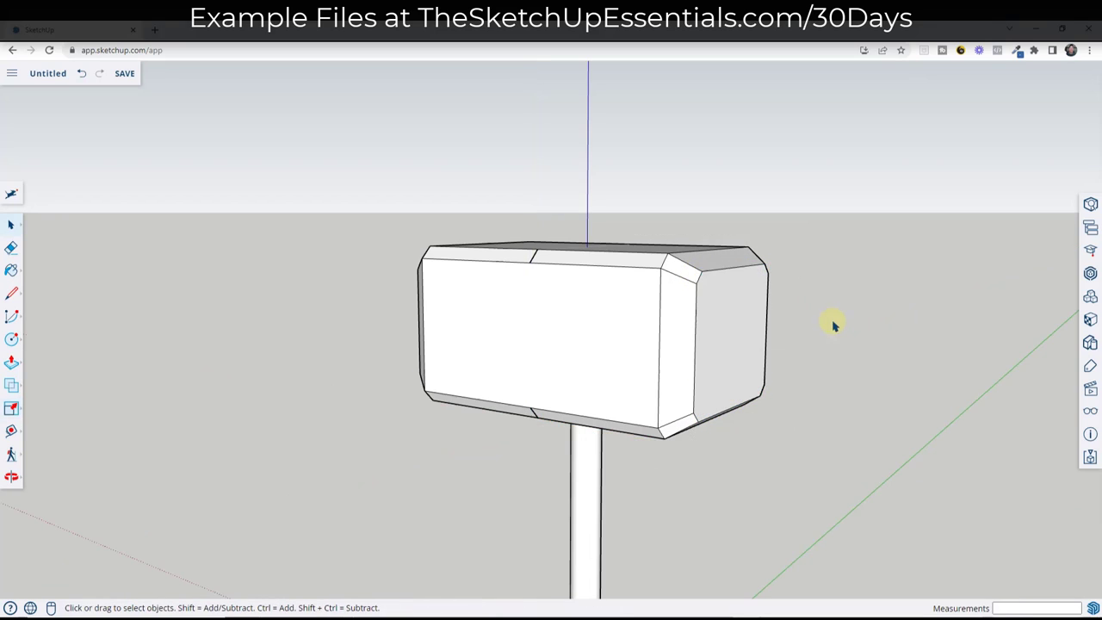
middle_click_drag(768, 322, 809, 332)
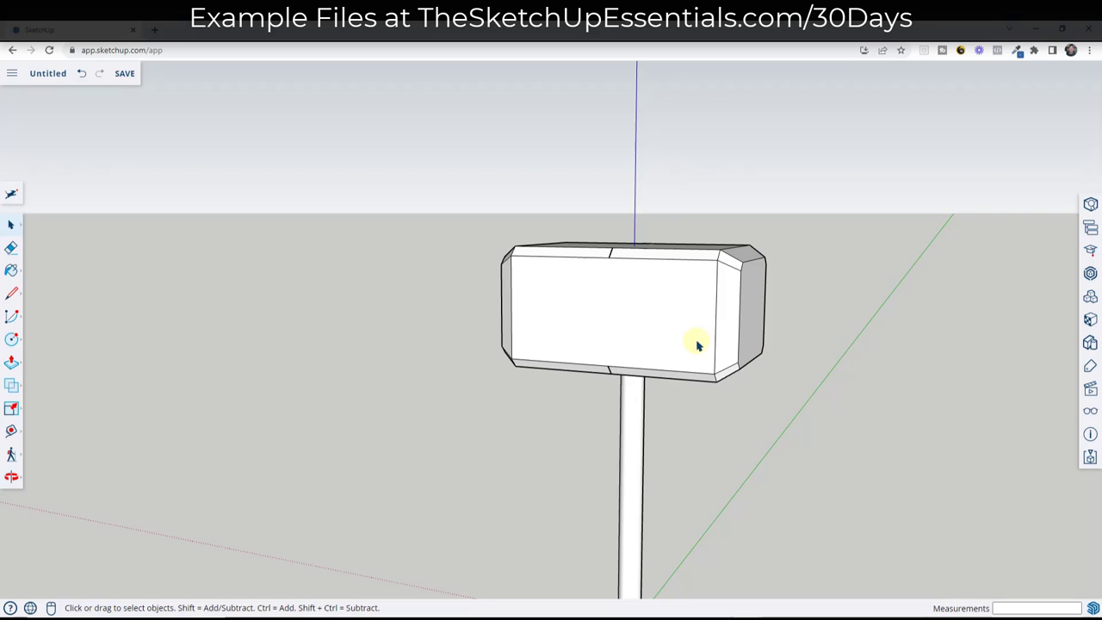
Try to shift the head's tapered end section along the length of the block.
middle_click_drag(657, 372, 712, 222)
double_click(734, 321)
middle_click_drag(838, 369, 810, 377)
key("m")
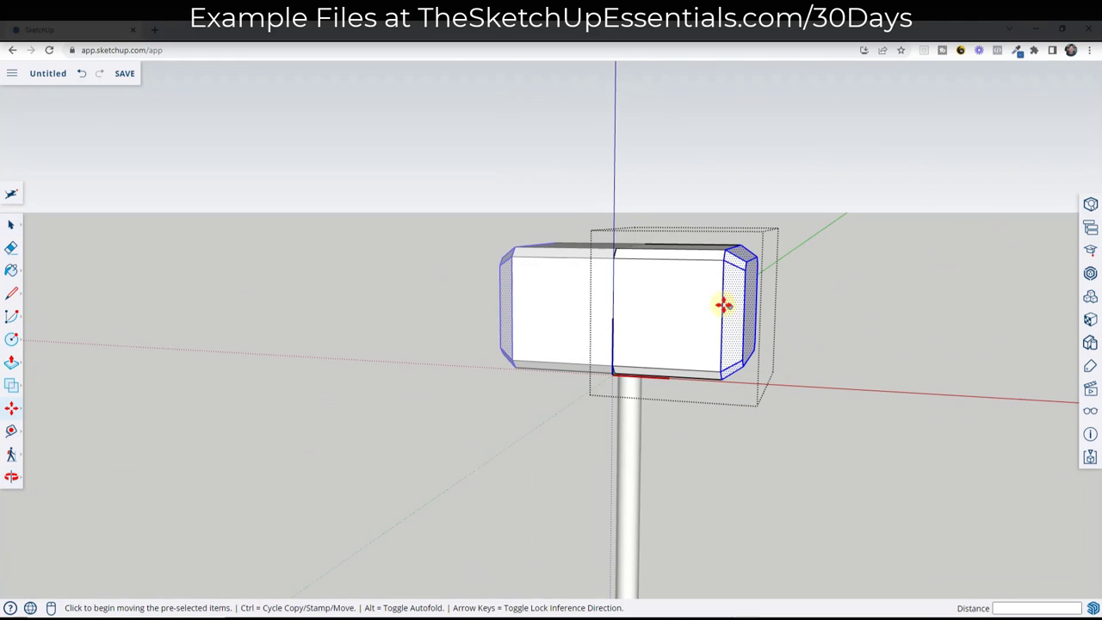
left_click(737, 306)
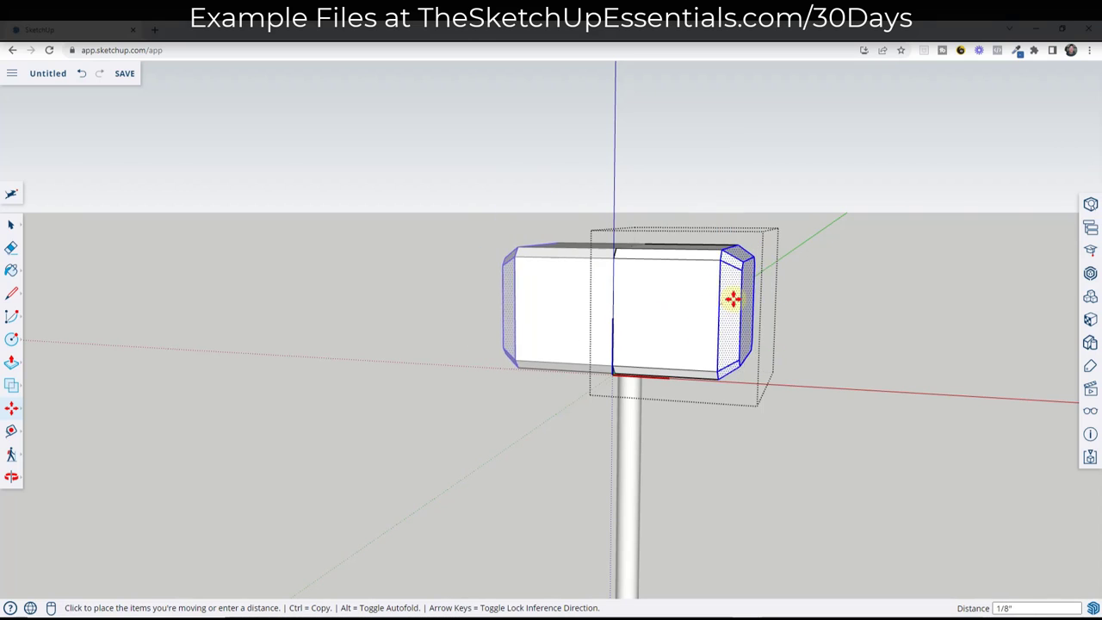
left_click(729, 305)
key("space")
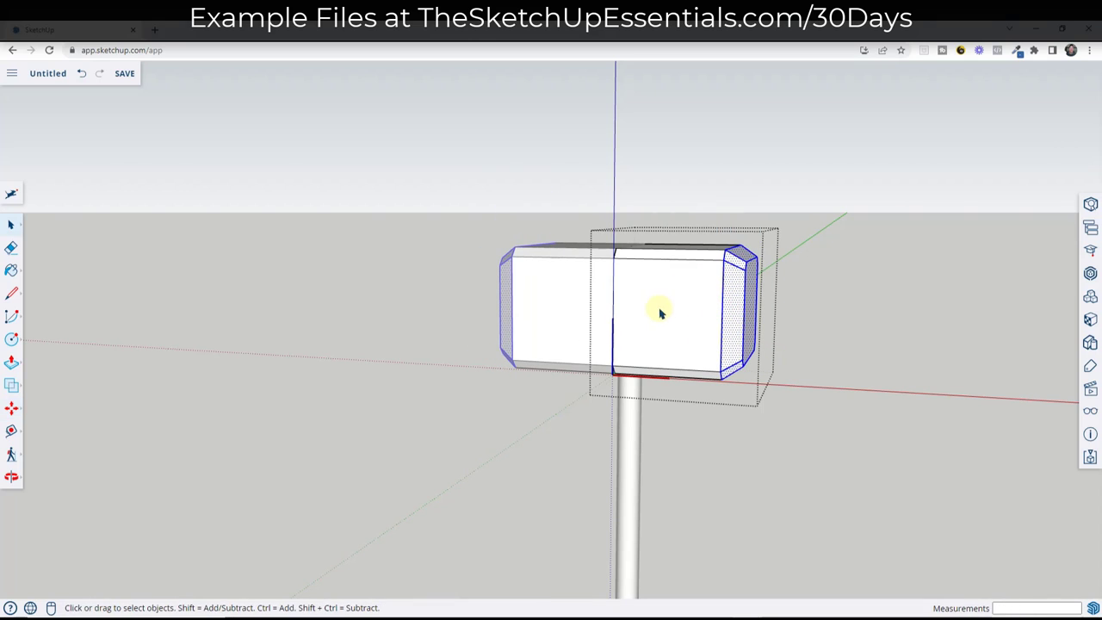
left_click(841, 300)
Hide the remaining seam edges between the two head halves on all sides, including the chamfers, using the Eraser.
middle_click_drag(841, 301, 677, 374)
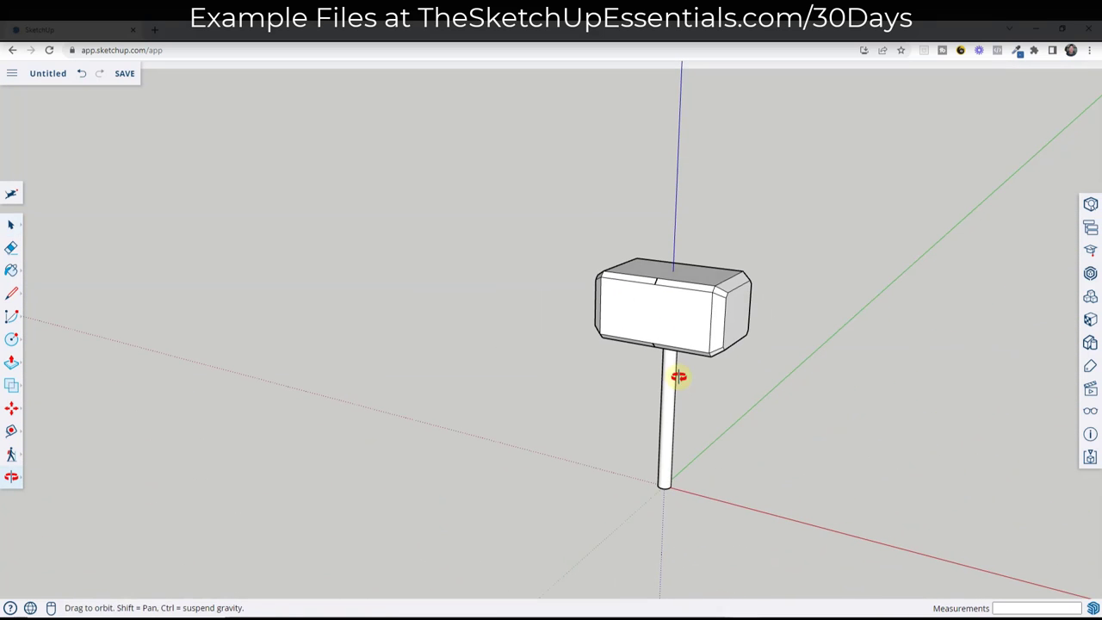
scroll(676, 296, "up", 8)
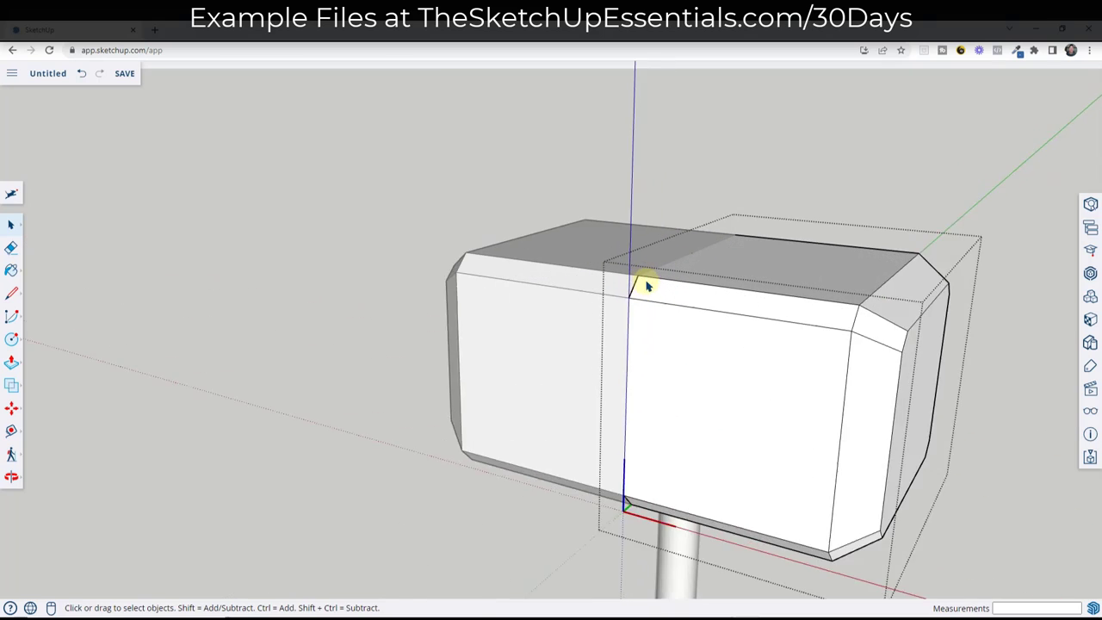
key("e")
key("shift")
scroll(671, 353, "down", 5)
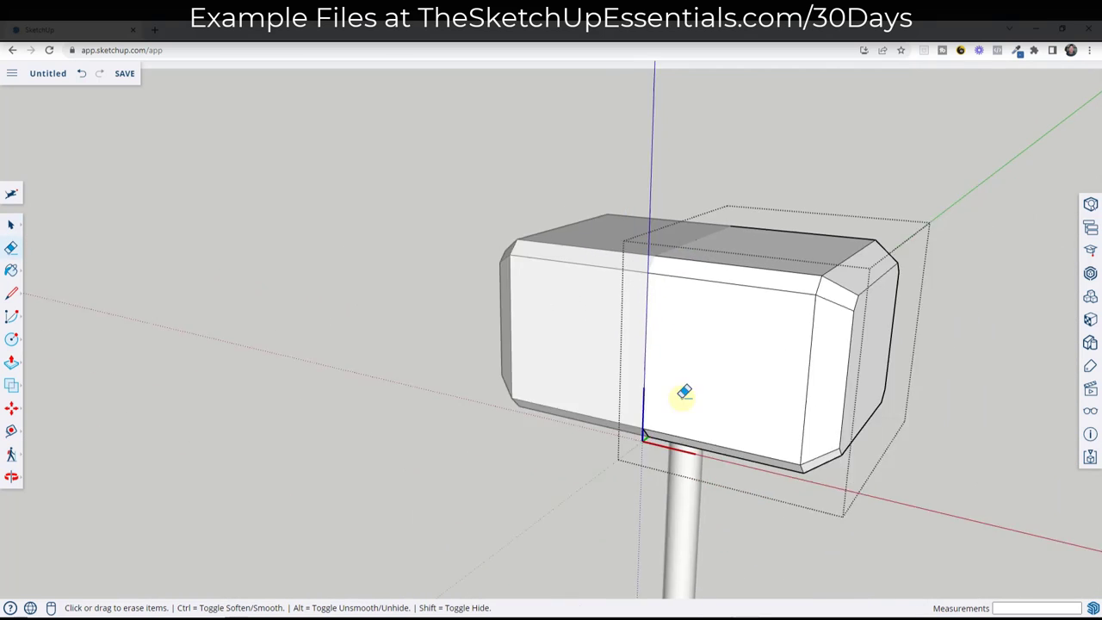
scroll(635, 370, "up", 6)
scroll(650, 378, "down", 6)
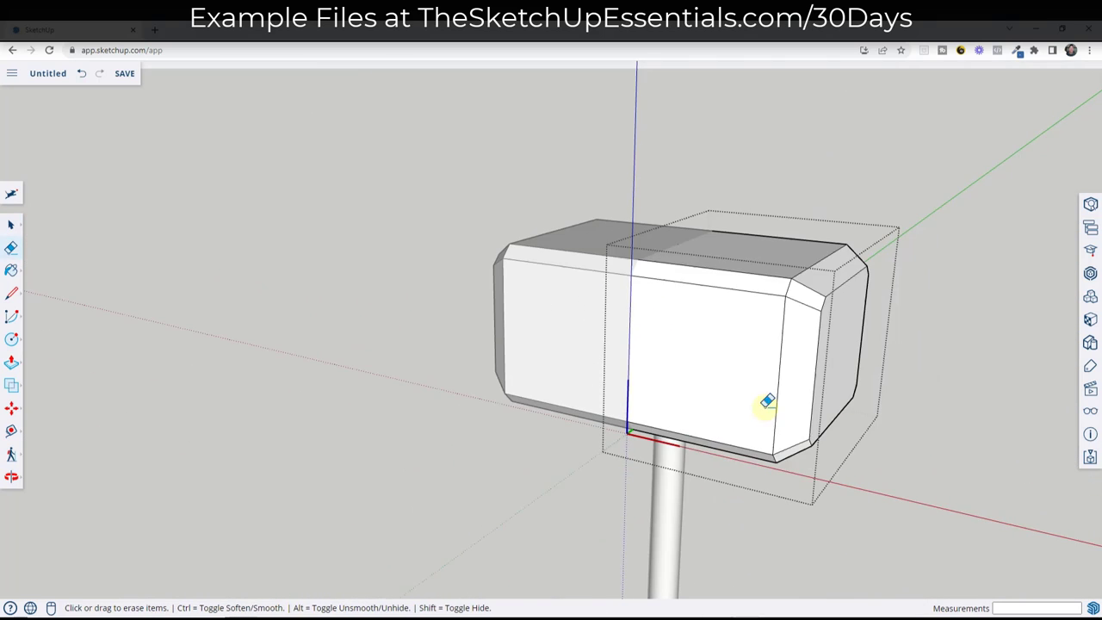
mouse_move(767, 398)
middle_mouse_down()
mouse_move(221, 364)
mouse_move(632, 291)
middle_mouse_up()
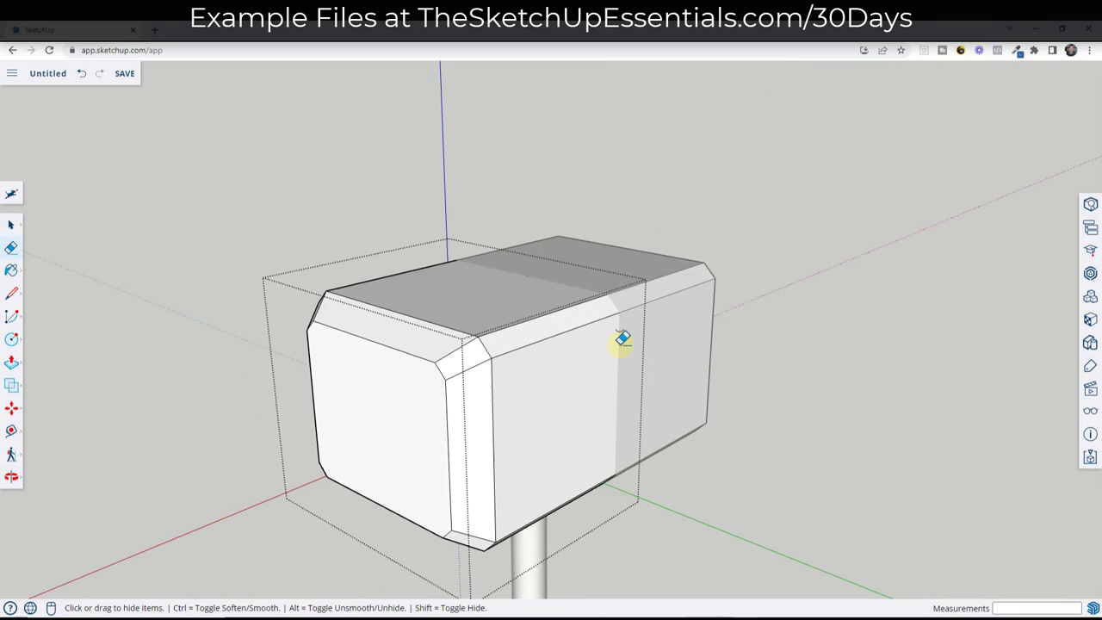
mouse_move(623, 339)
middle_mouse_down()
mouse_move(573, 335)
mouse_move(593, 423)
middle_mouse_up()
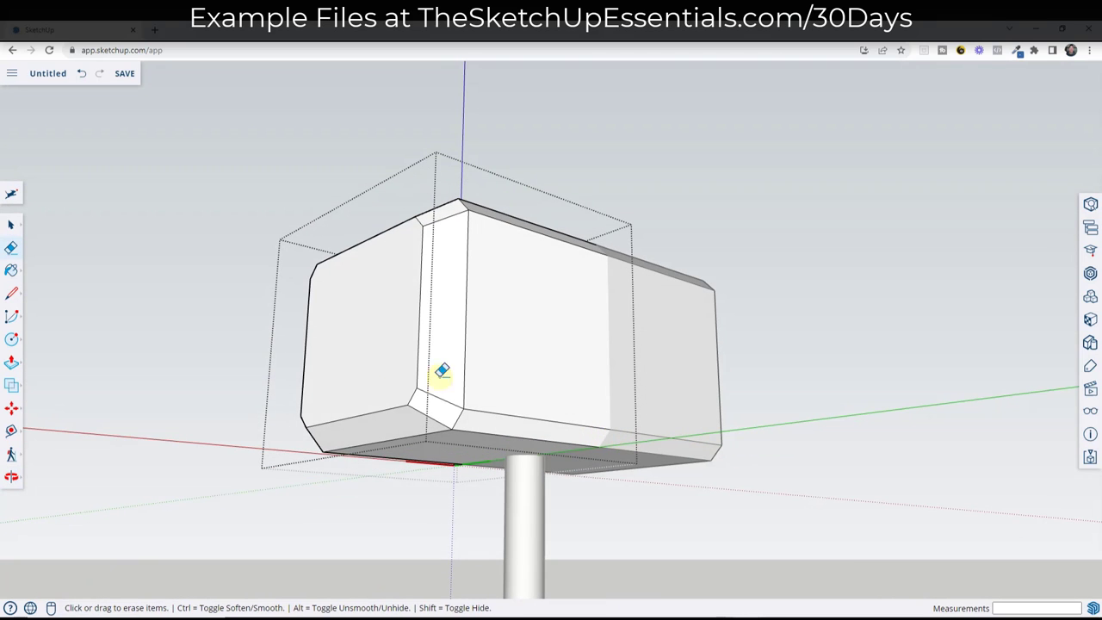
Scale the head's end face further down uniformly about its center to sharpen the taper.
mouse_move(358, 349)
middle_mouse_down()
mouse_move(844, 470)
mouse_move(500, 369)
mouse_move(588, 455)
mouse_move(607, 424)
mouse_move(706, 376)
middle_mouse_up()
key("space")
left_click(711, 378)
key("s")
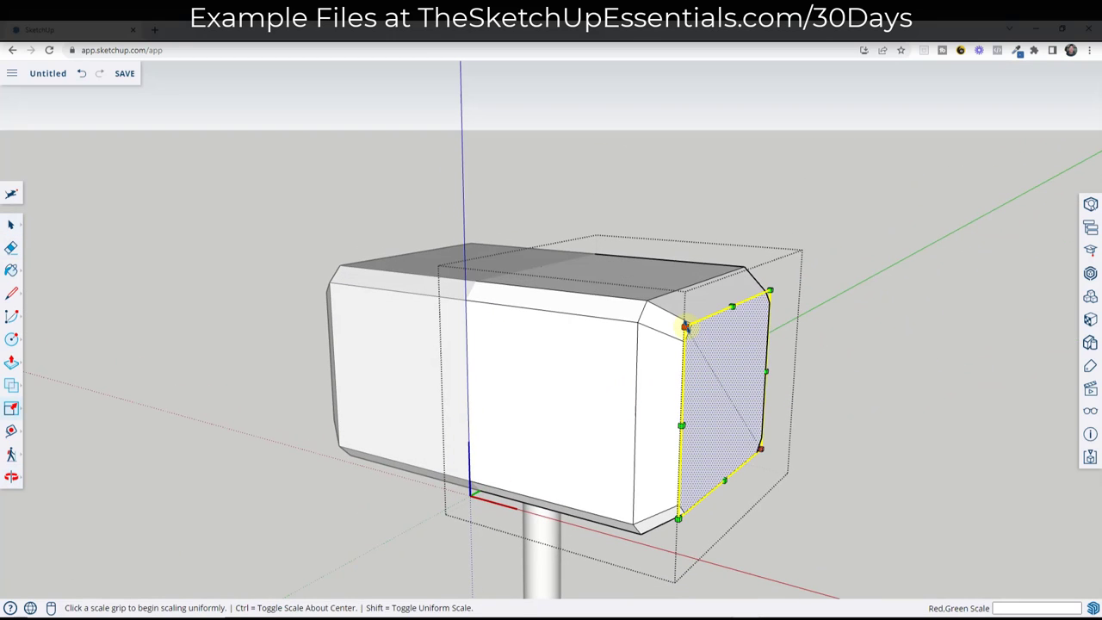
left_click(685, 325)
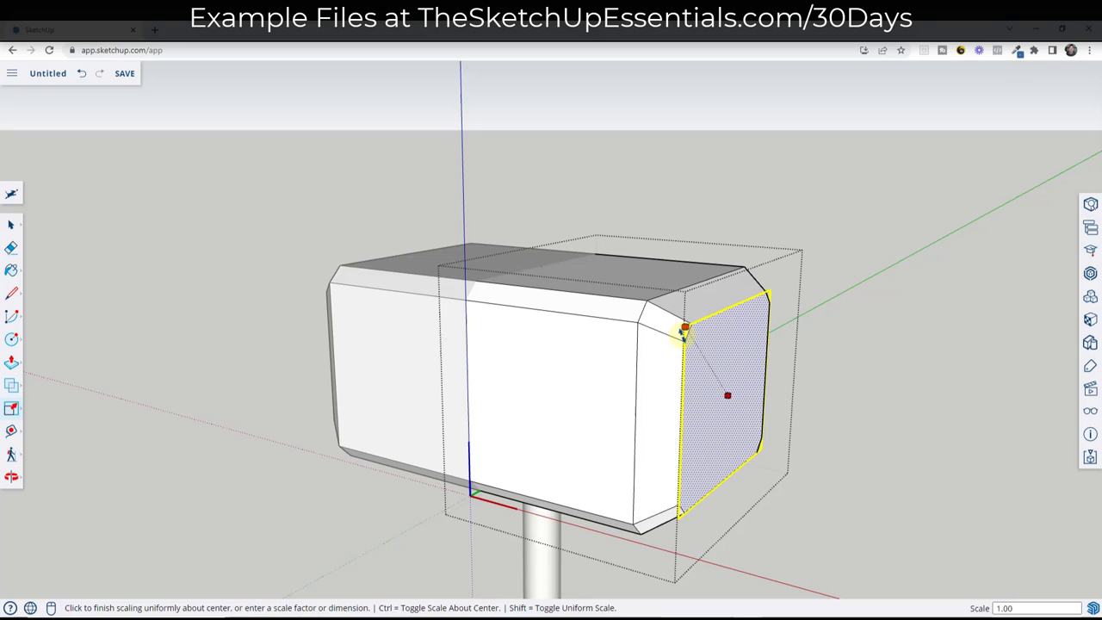
left_click(690, 338)
key("space")
Move the head's end face 1/4" along the red axis.
key("m")
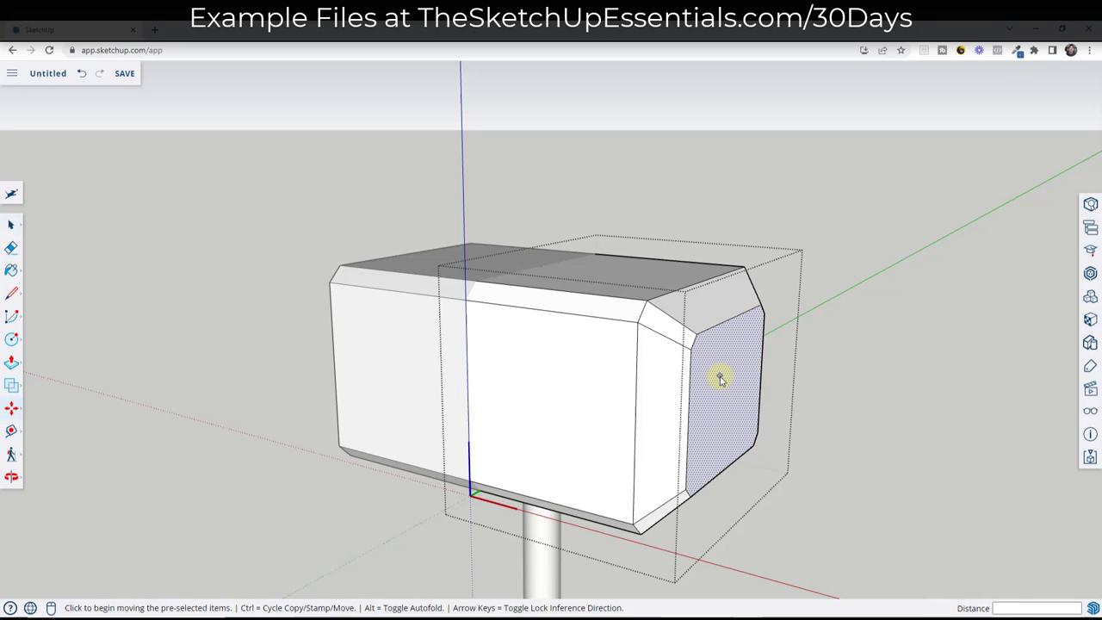
left_click(718, 374)
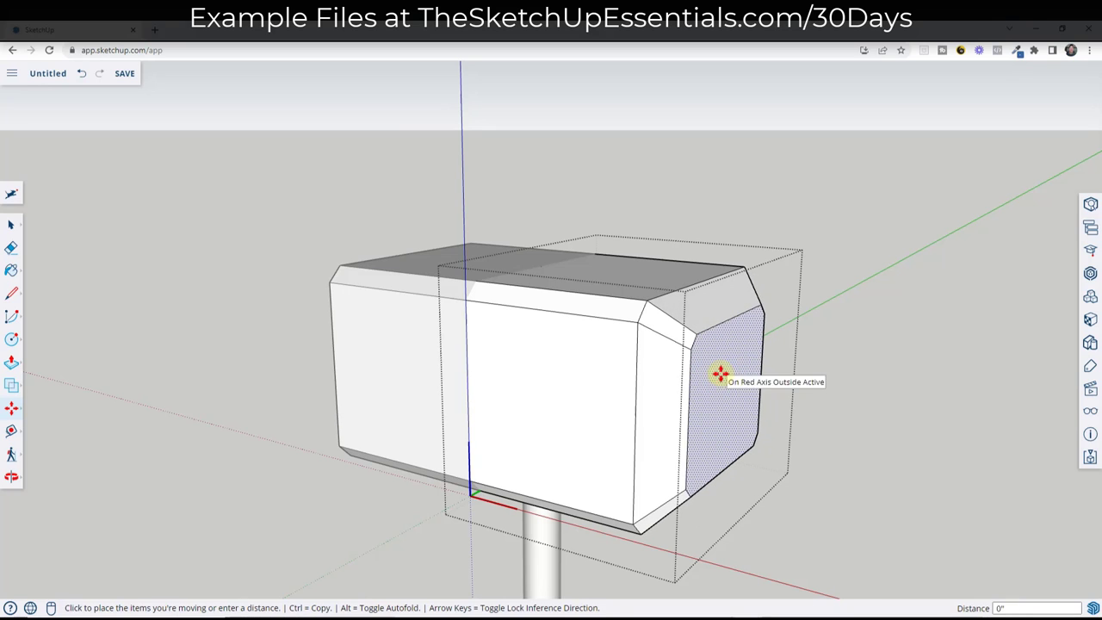
left_click(719, 373)
middle_click_drag(719, 374, 796, 343)
left_click(753, 371)
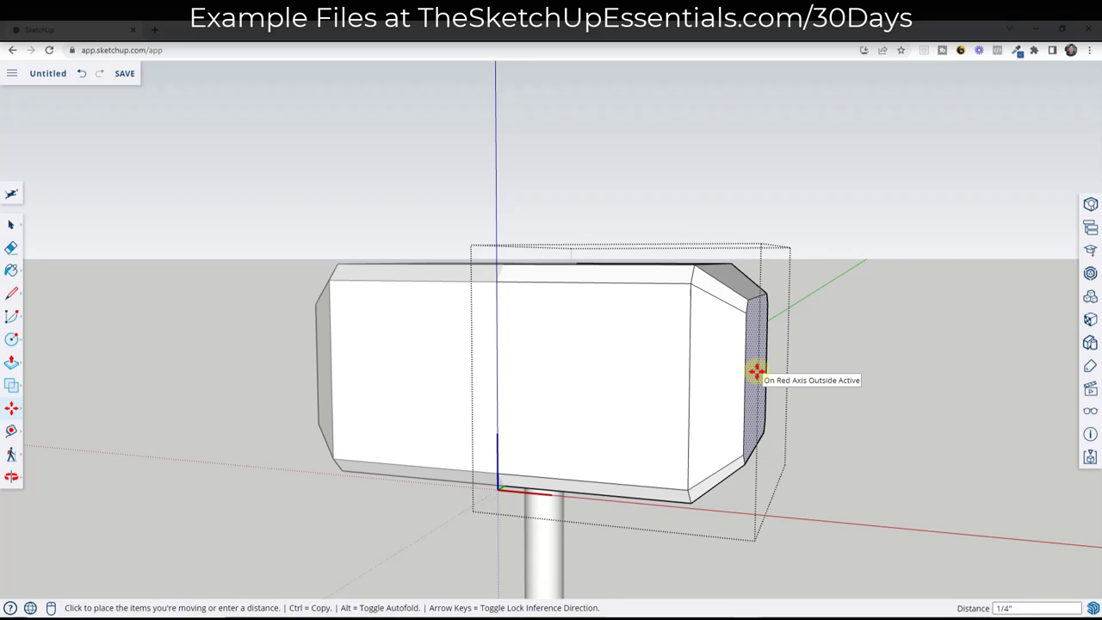
left_click(755, 373)
Scale the moved end face up uniformly about its center by about 1.13.
key("space")
key("s")
left_click(745, 294)
key("ctrl")
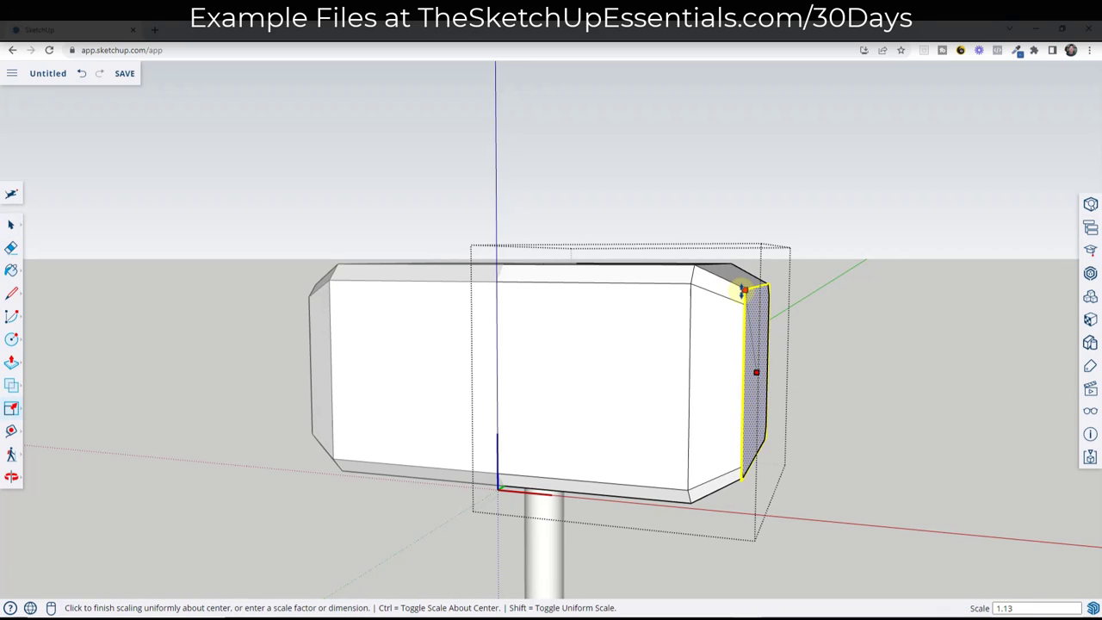
left_click(745, 293)
key("space")
Open the handle for editing and select the circular edge around its bottom face.
scroll(836, 344, "down", 5)
middle_click_drag(849, 349, 871, 321)
scroll(733, 418, "up", 5)
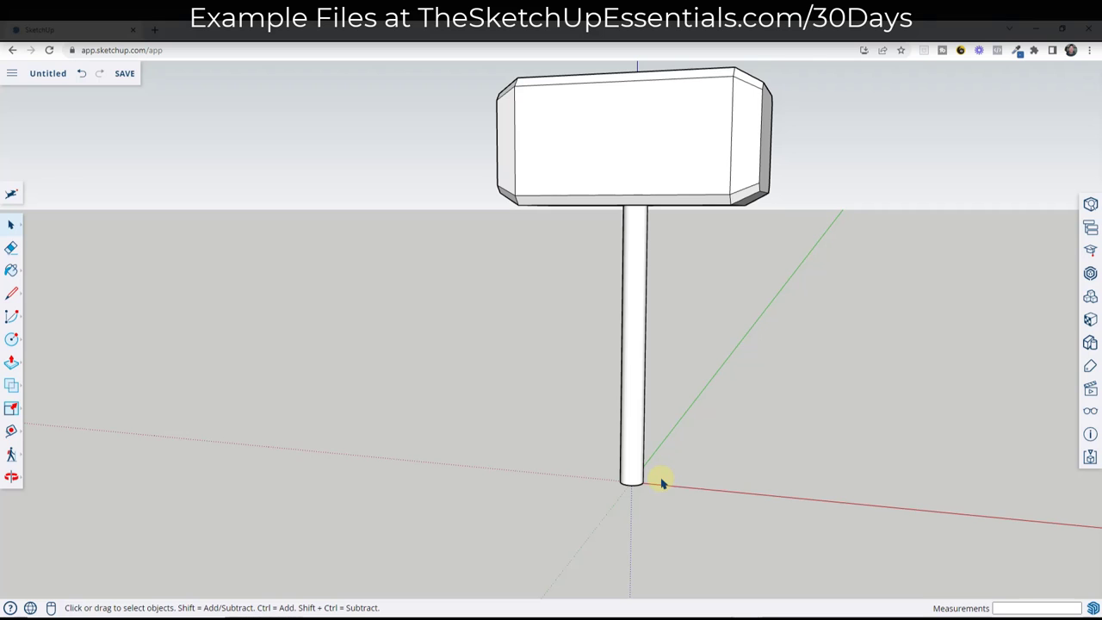
middle_click_drag(645, 451, 588, 390)
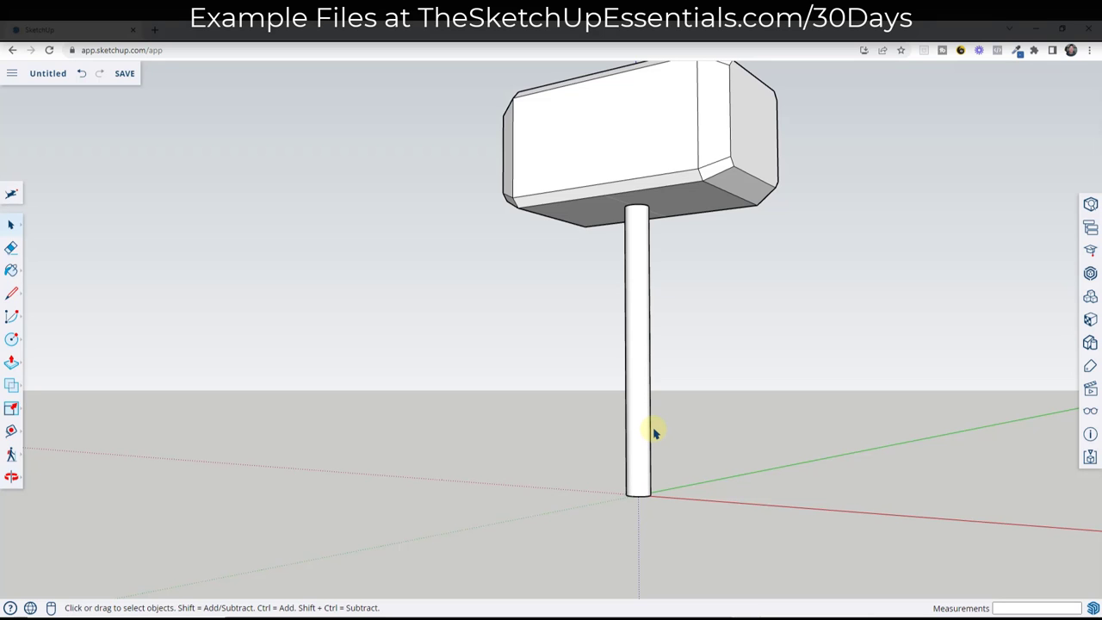
middle_click_drag(648, 445, 635, 357)
scroll(640, 502, "up", 5)
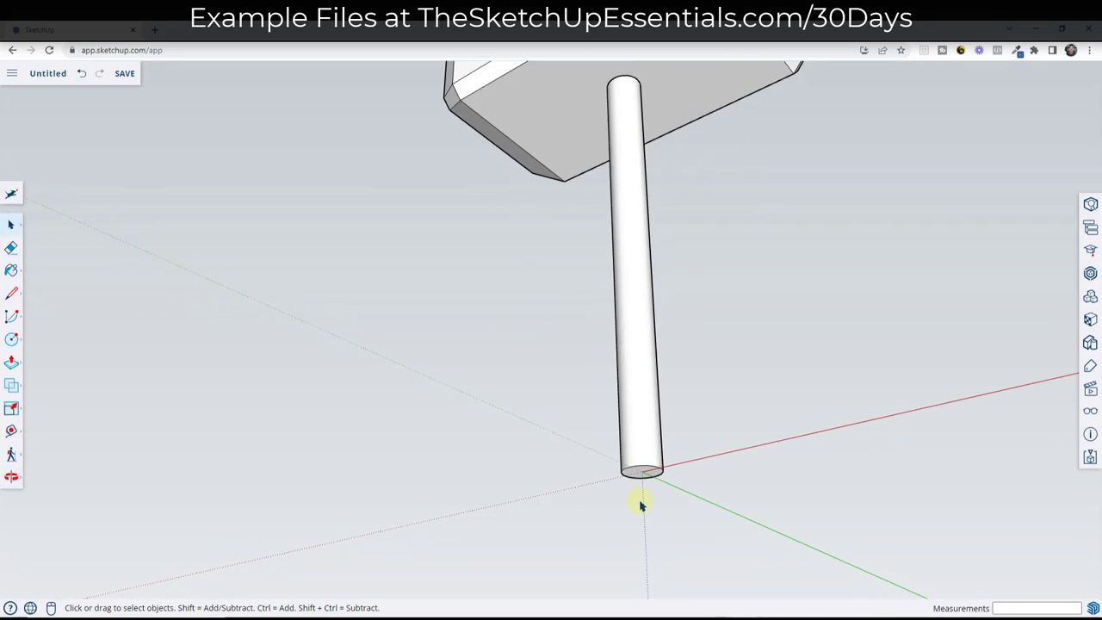
left_click(647, 466)
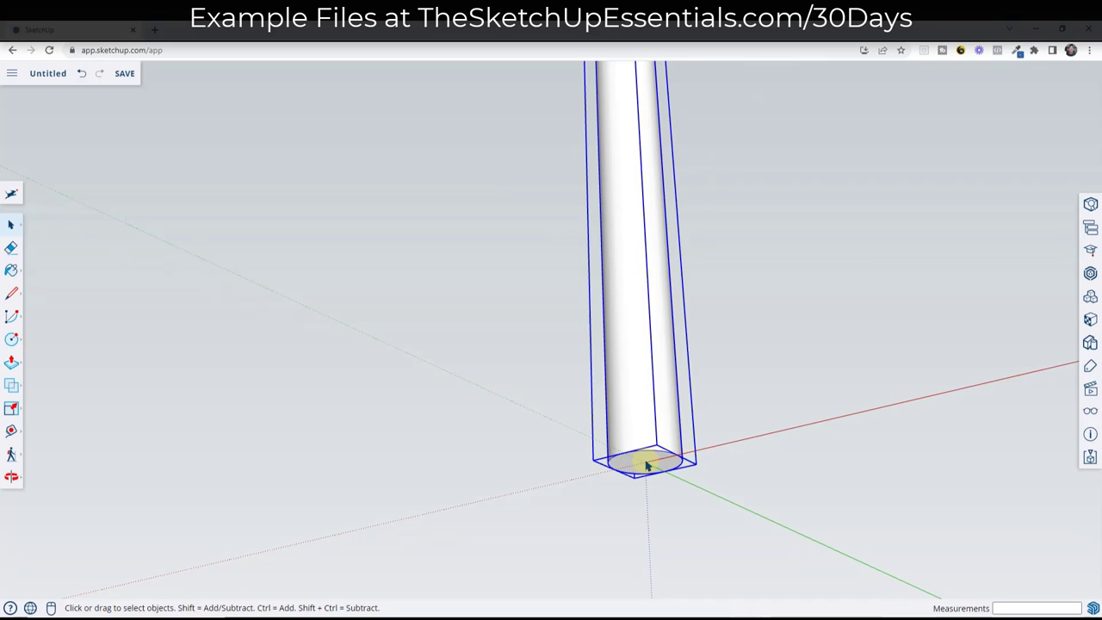
double_click(648, 466)
middle_click_drag(706, 467, 639, 466)
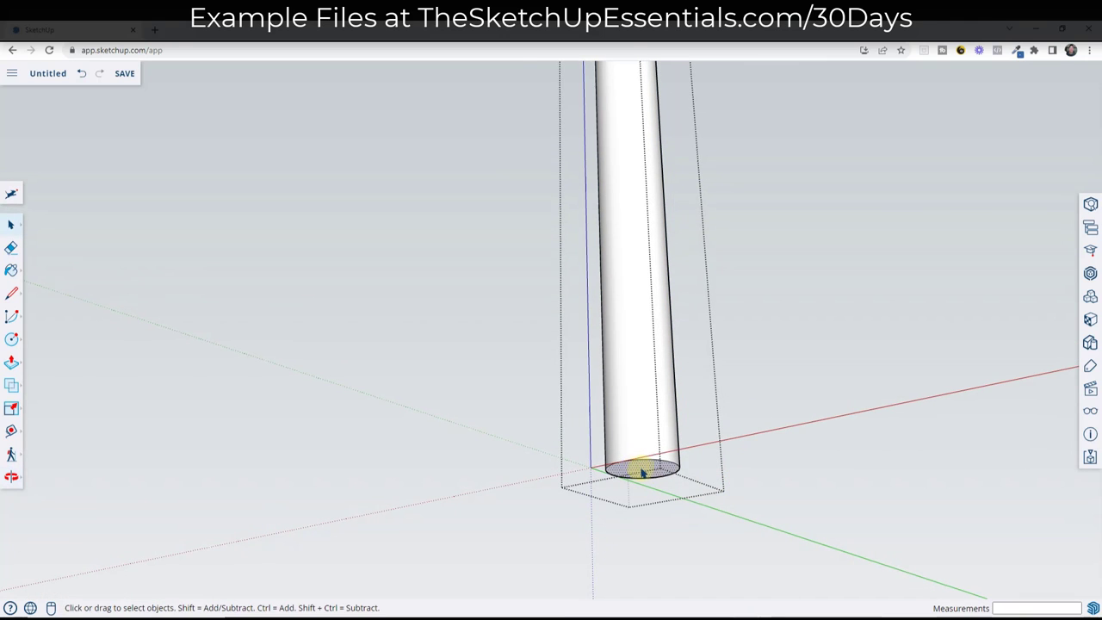
scroll(637, 465, "up", 4)
left_click(629, 446)
scroll(631, 445, "down", 4)
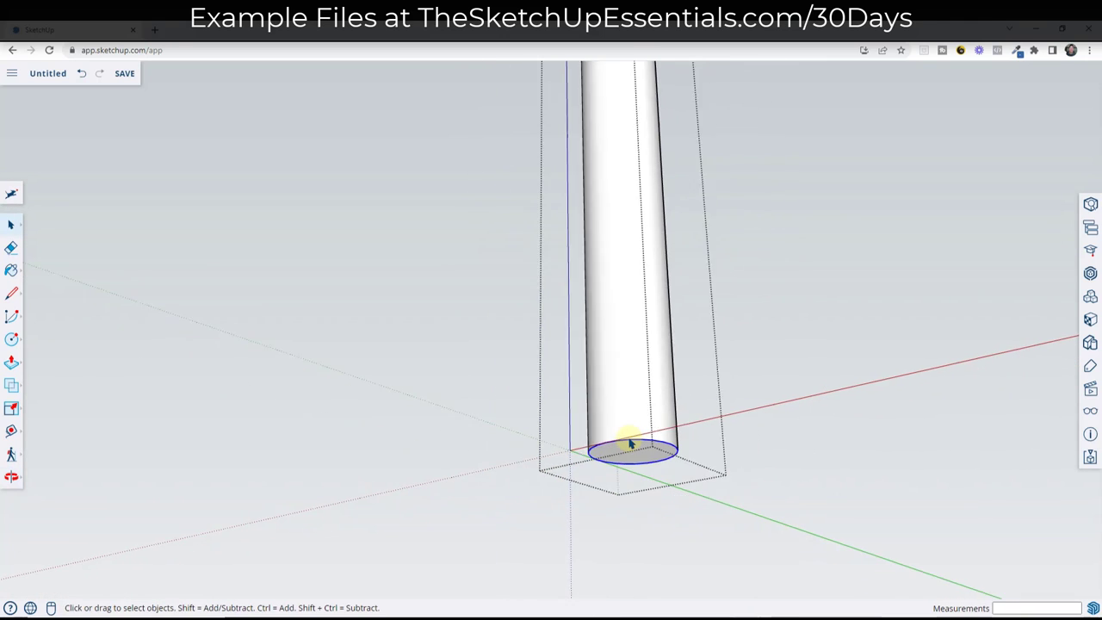
Copy the handle's bottom circular edge about 1" up along the handle.
scroll(630, 444, "down", 1)
key("m")
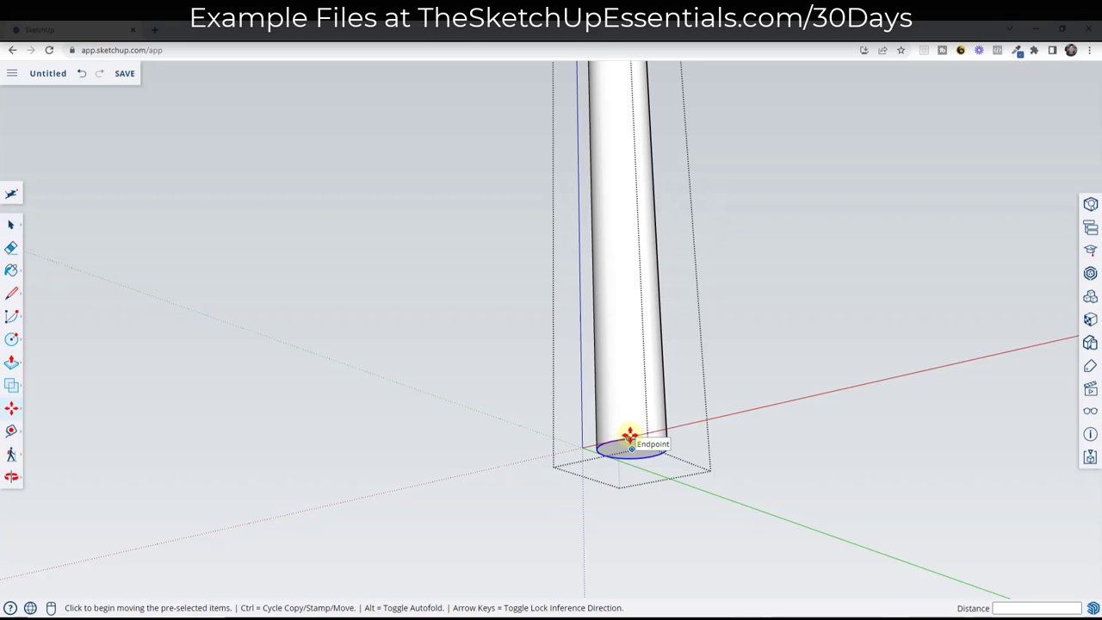
left_click(629, 436)
key("ctrl")
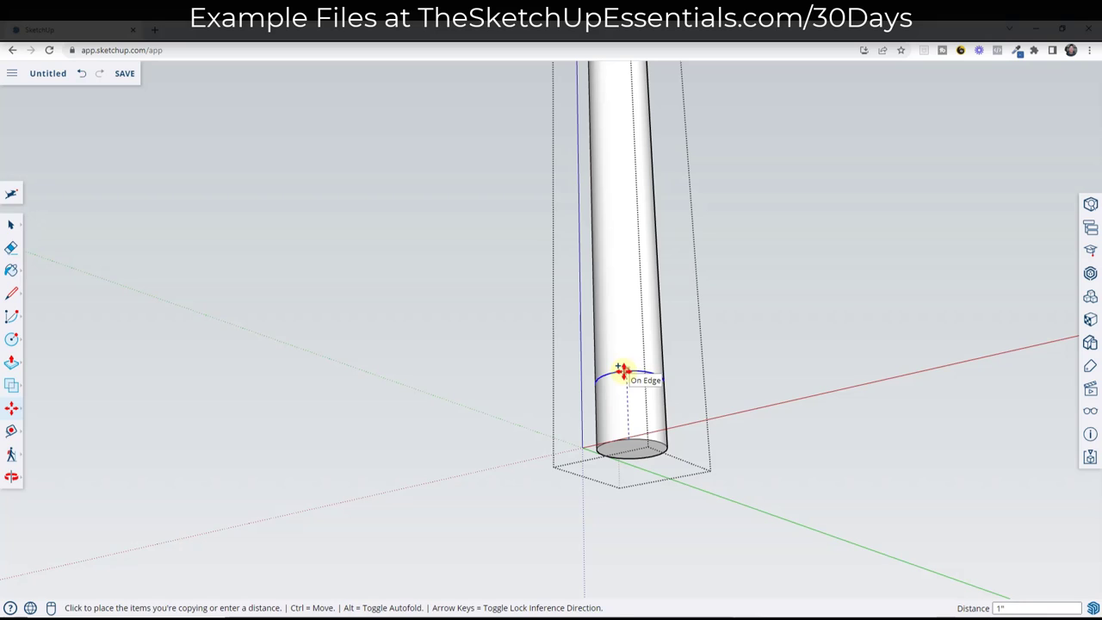
left_click(622, 370)
key("space")
Make a second copy of the bottom circular edge about 3/16" up the handle.
key("m")
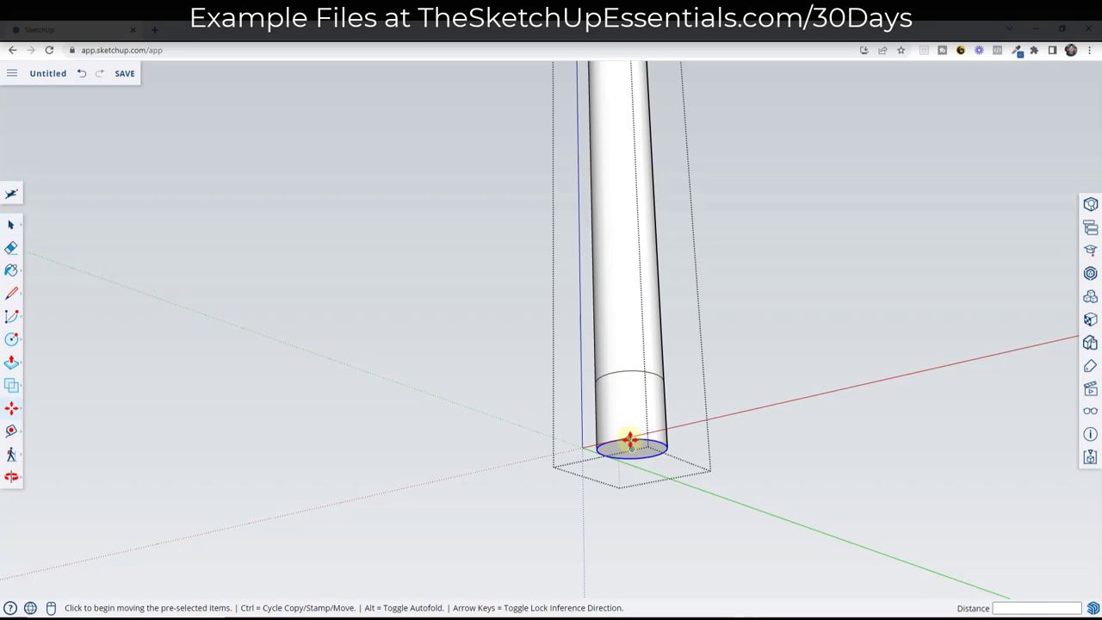
left_click(631, 441)
key("ctrl")
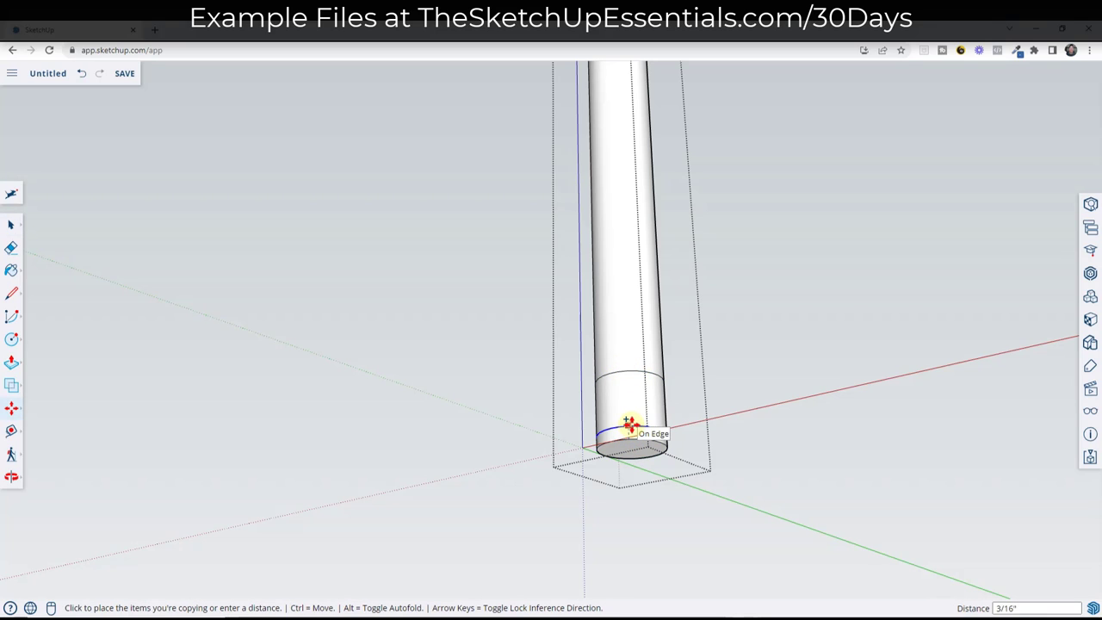
left_click(630, 424)
key("space")
Scale the lower circular edge copy up uniformly about its center by about 1.50 to flare the handle's base.
middle_click_drag(677, 372, 694, 478)
scroll(661, 448, "up", 2)
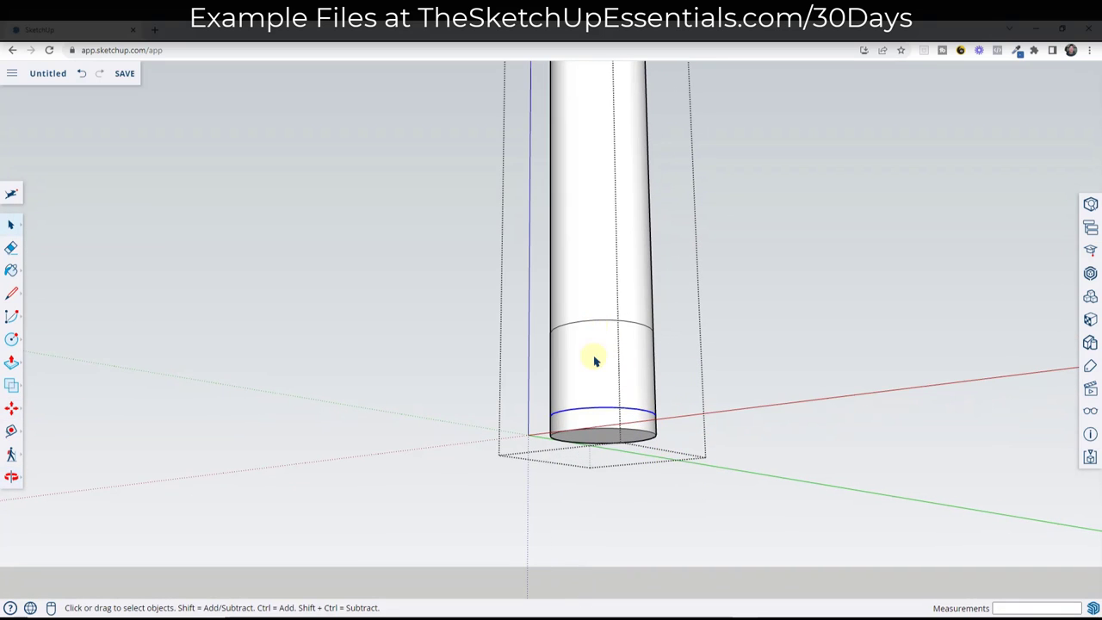
left_click(594, 422)
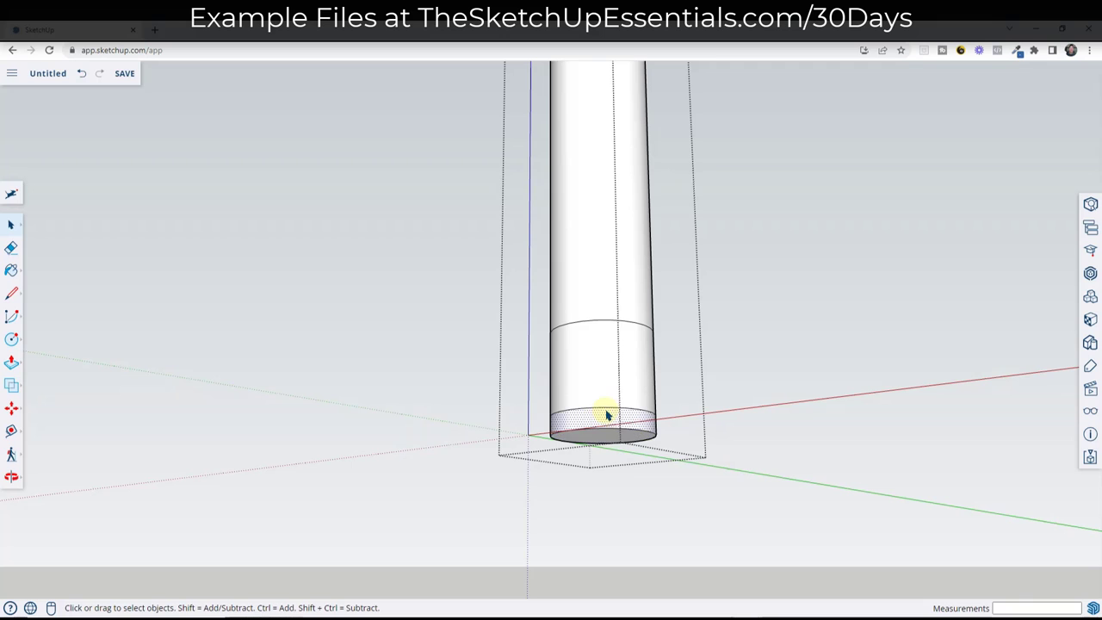
mouse_move(607, 416)
middle_mouse_down()
mouse_move(618, 439)
mouse_move(608, 428)
mouse_move(755, 477)
mouse_move(597, 416)
middle_mouse_up()
left_click(607, 416)
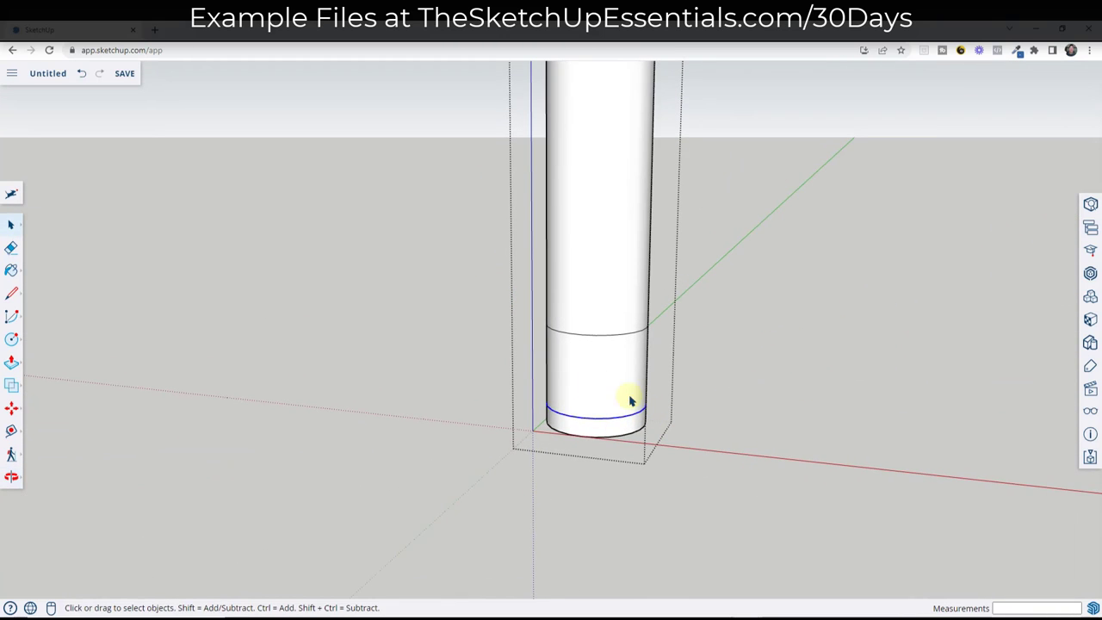
key("s")
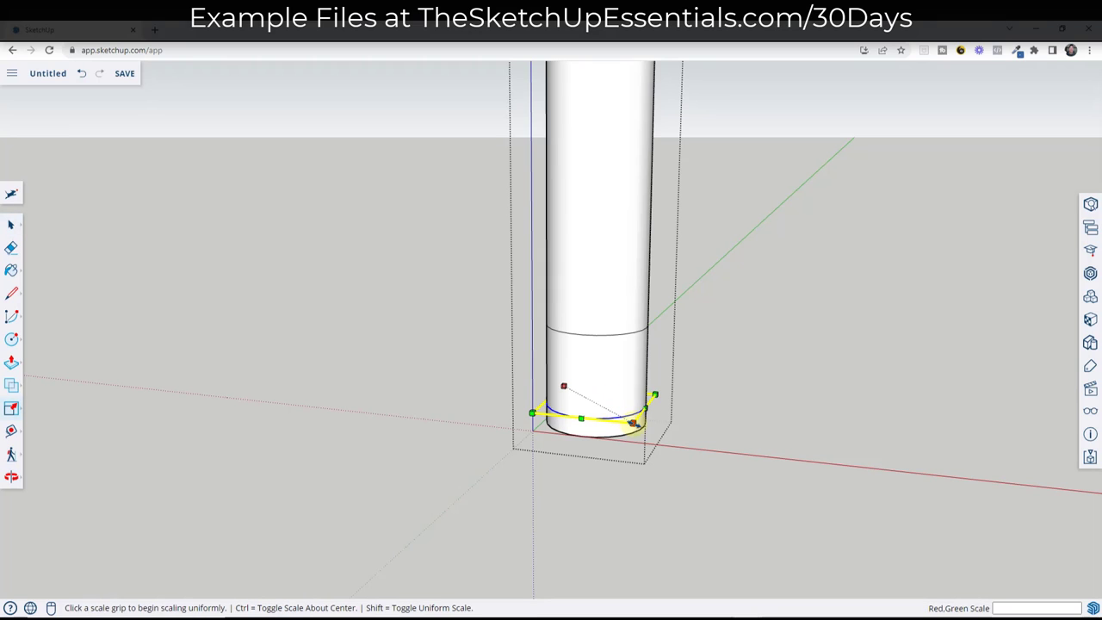
key("ctrl")
left_click(633, 423)
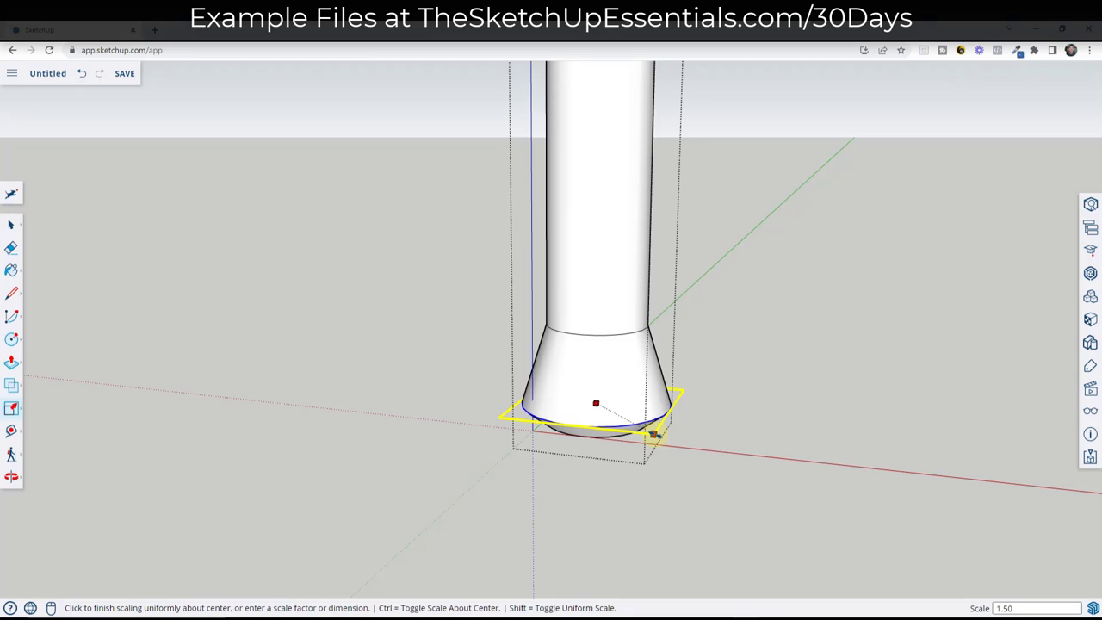
left_click(656, 434)
key("space")
Examine the flared handle base and its proportions against the whole mallet from several distances and angles.
scroll(689, 463, "down", 3)
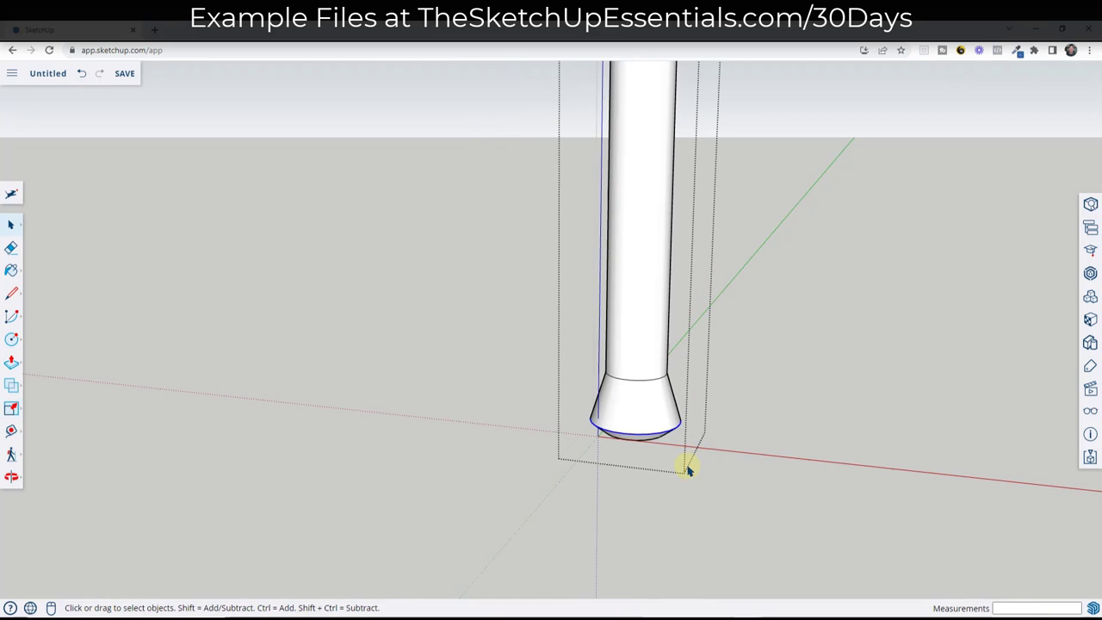
middle_click_drag(689, 462, 610, 488)
scroll(583, 435, "down", 4)
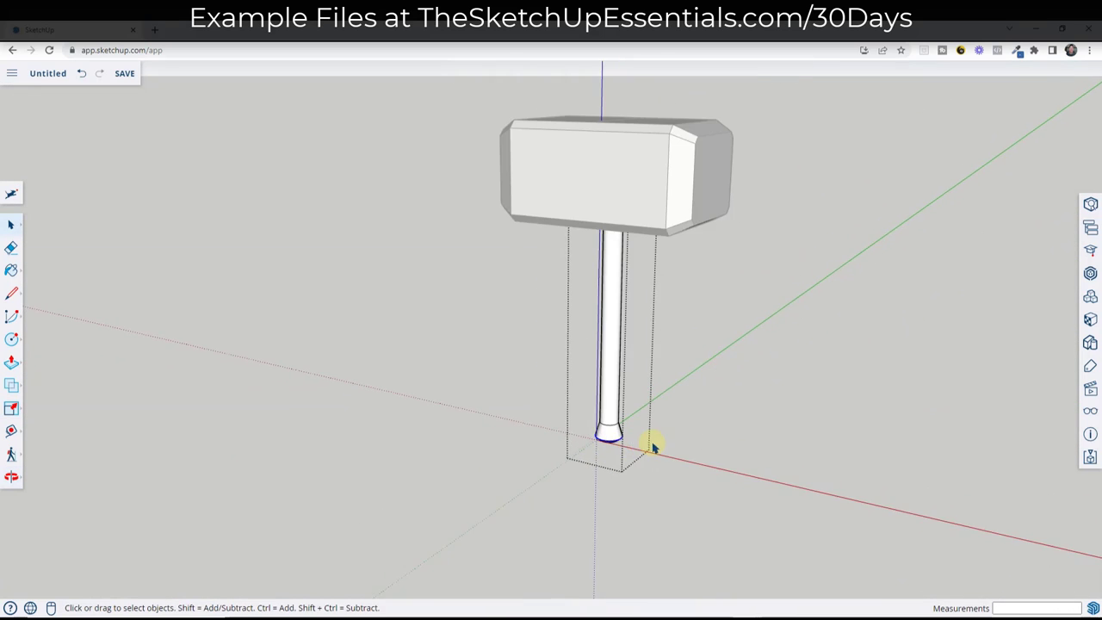
middle_click_drag(652, 445, 624, 422)
scroll(619, 439, "up", 5)
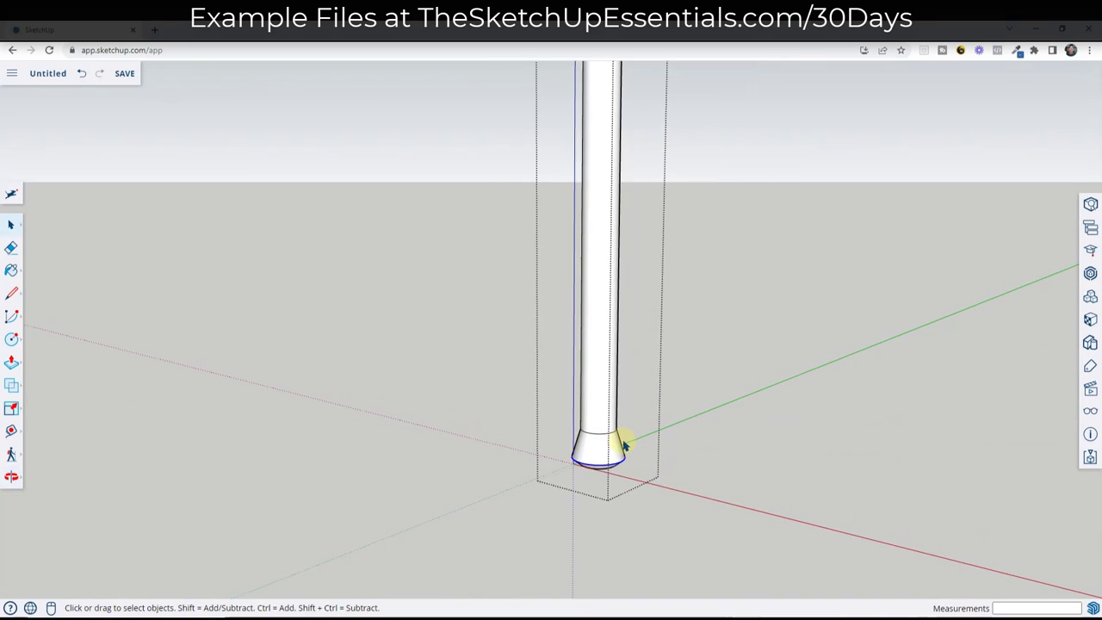
scroll(589, 441, "down", 6)
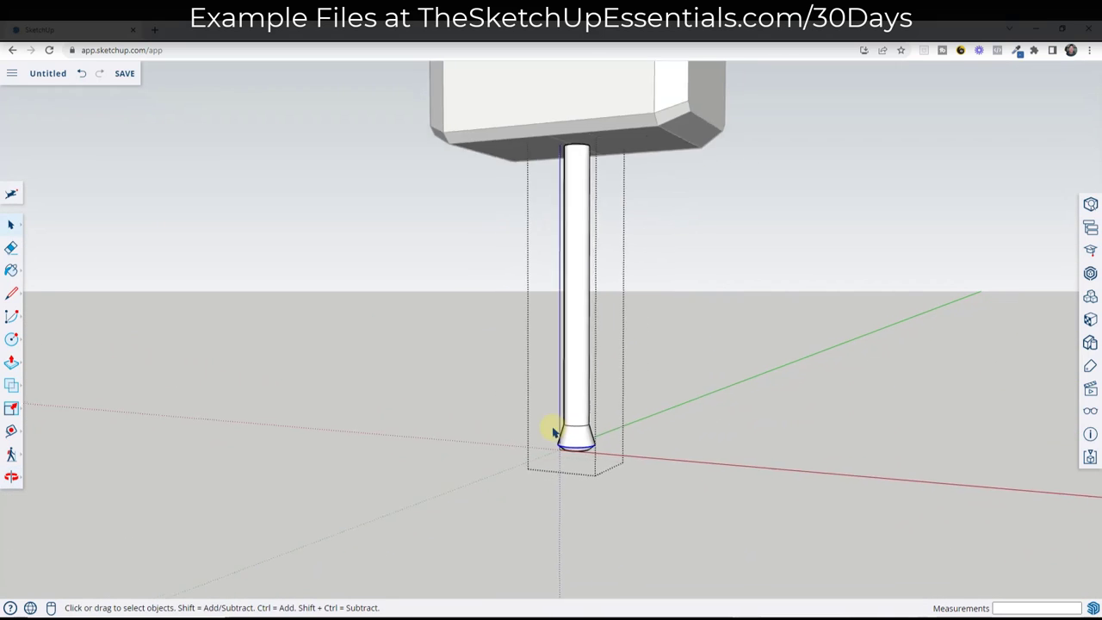
middle_click_drag(556, 430, 566, 439)
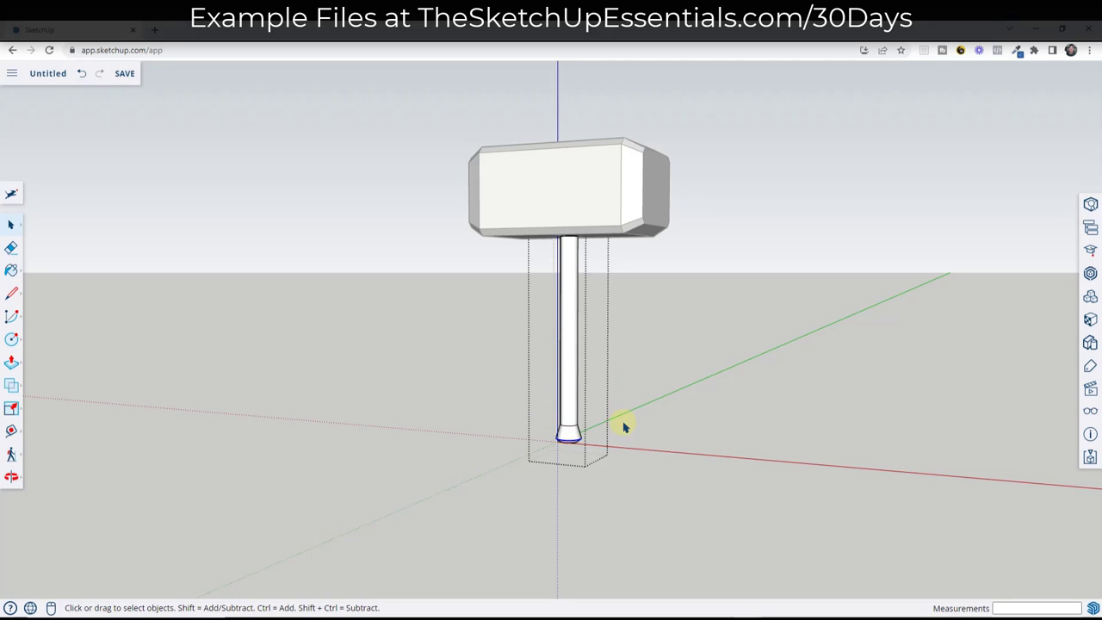
scroll(552, 405, "up", 2)
mouse_move(563, 408)
middle_mouse_down()
mouse_move(588, 339)
mouse_move(554, 404)
middle_mouse_up()
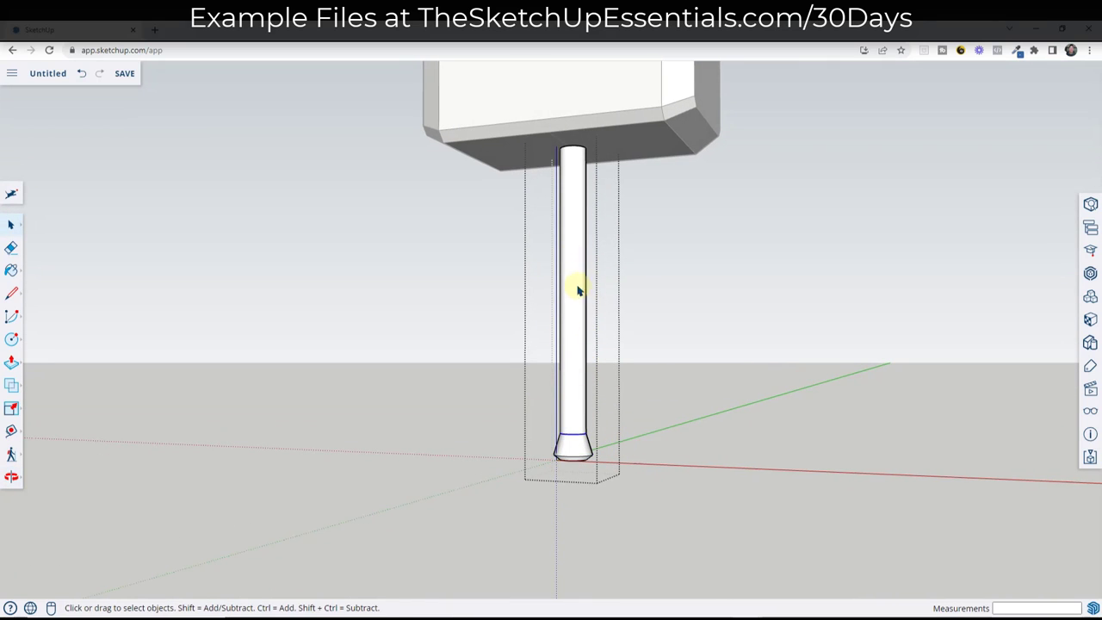
Copy the circular edge at the top of the flare about 2 1/4" straight down, clear of the handle's base.
key("m")
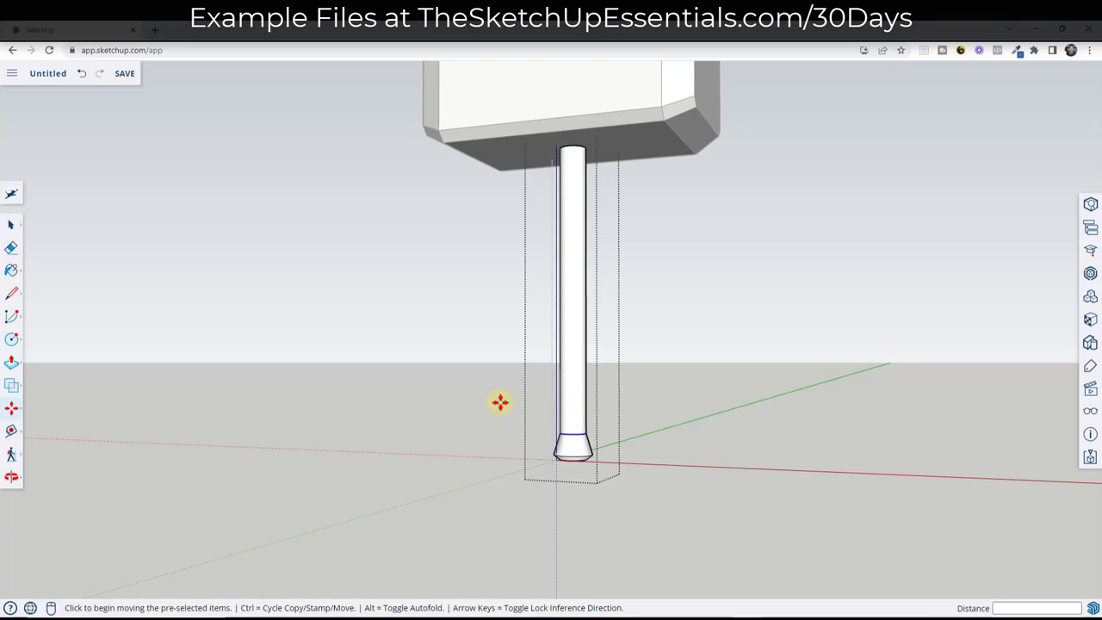
key("space")
left_click_drag(512, 404, 601, 447)
key("m")
left_click(570, 435)
key("ctrl")
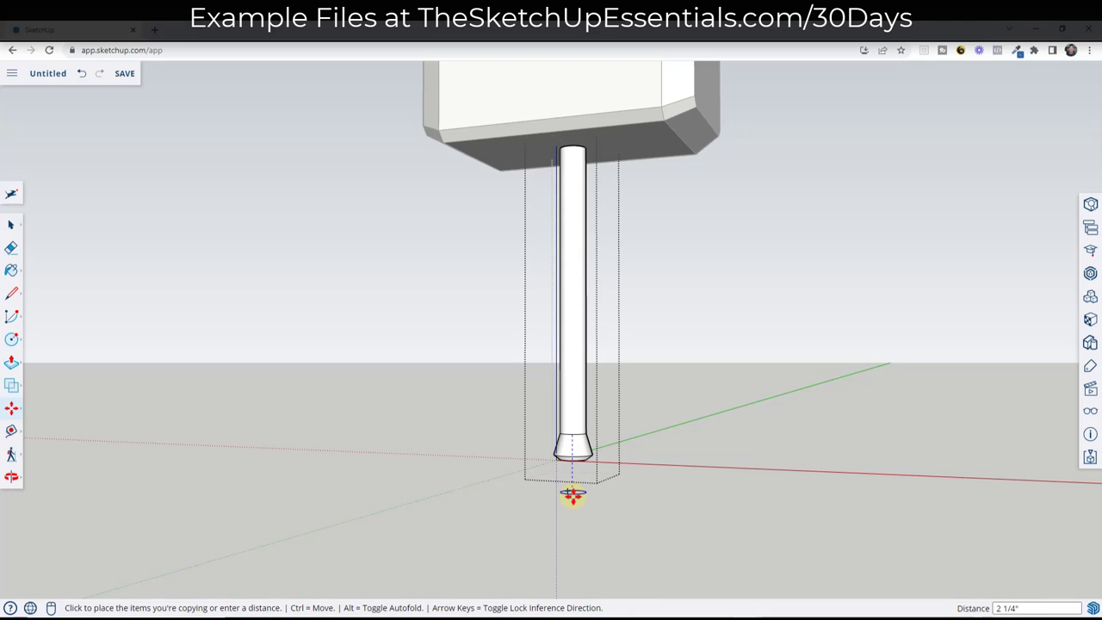
left_click(572, 494)
mouse_move(573, 494)
middle_mouse_down()
mouse_move(582, 465)
mouse_move(573, 495)
middle_mouse_up()
scroll(574, 494, "up", 3)
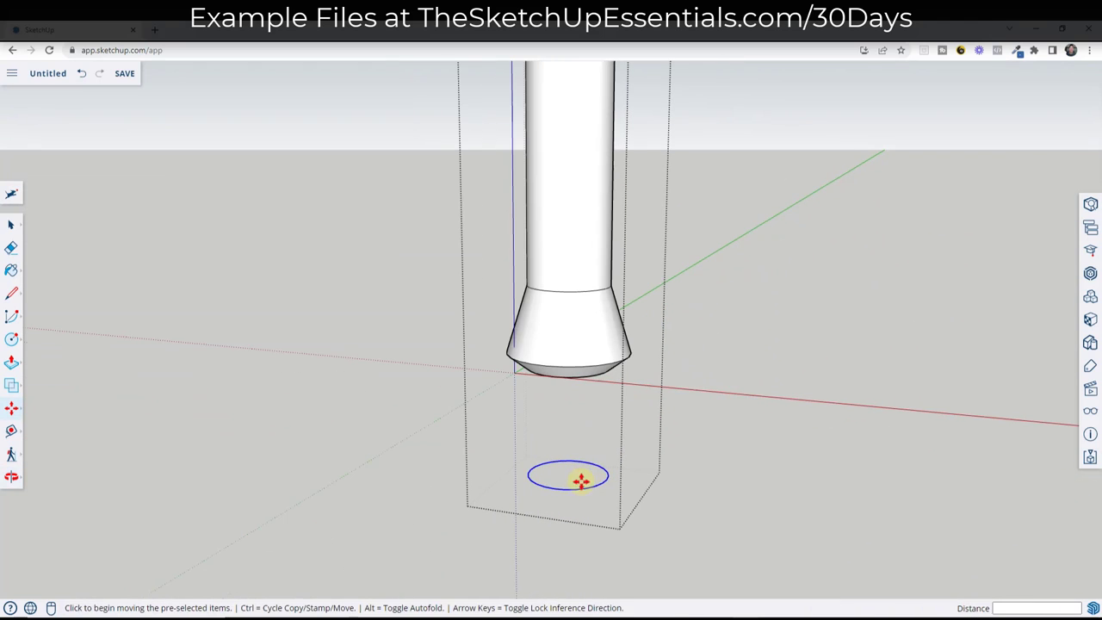
Offset the copied circle outward by about 1/16" to outline a thin ring.
key("space")
key("f")
left_click(594, 490)
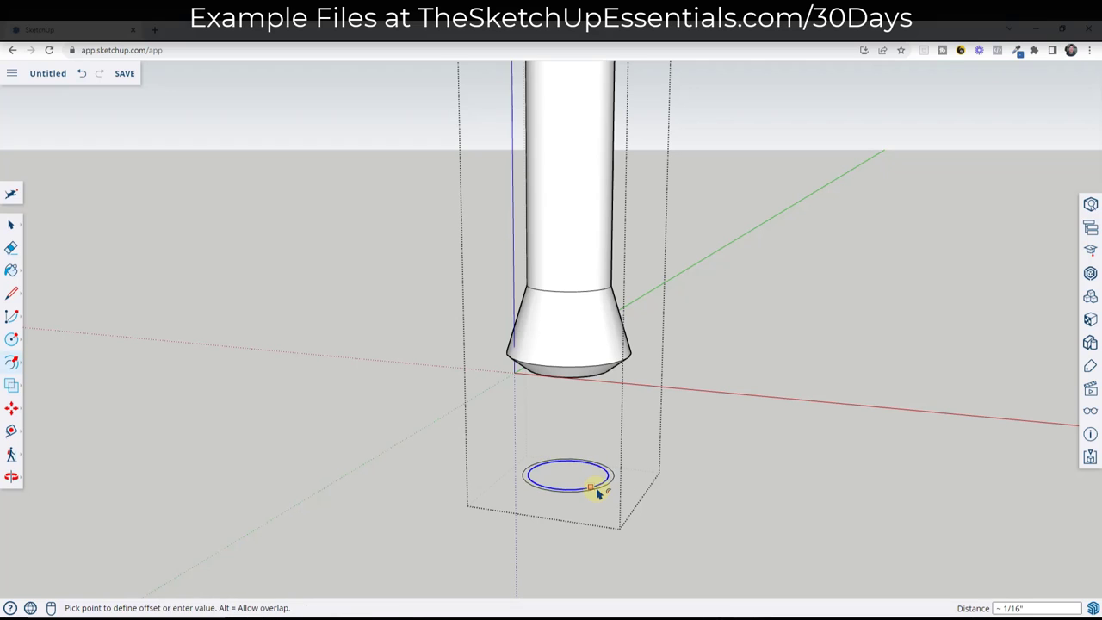
left_click(600, 492)
key("space")
scroll(586, 478, "up", 4)
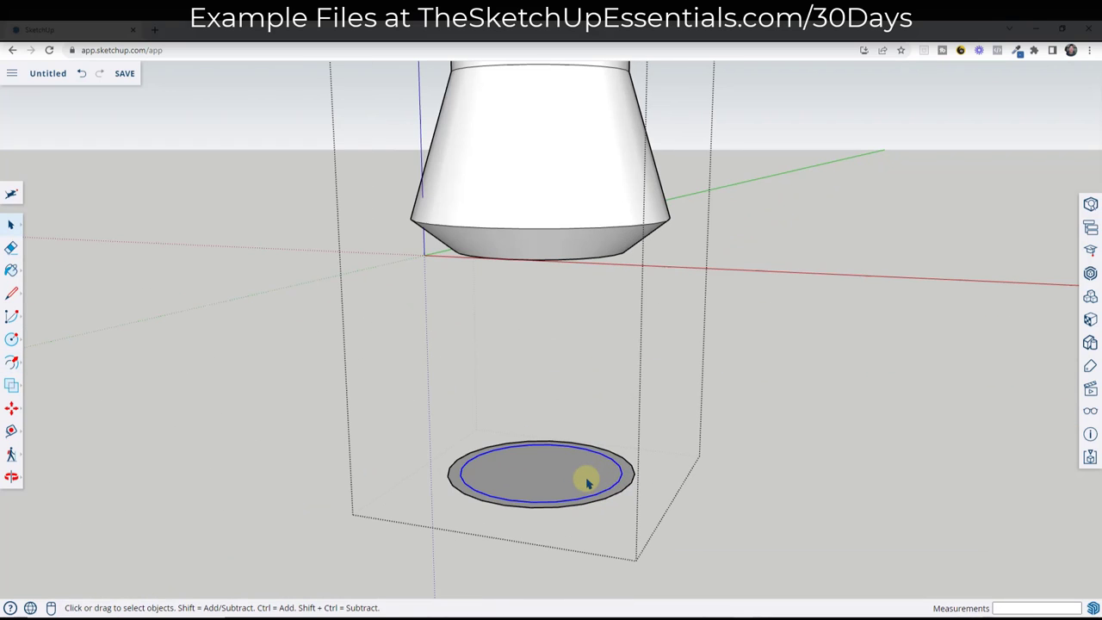
Draw a line across the inner circle and start another along its edge to separate the inner face from the ring.
middle_click_drag(526, 480, 519, 514)
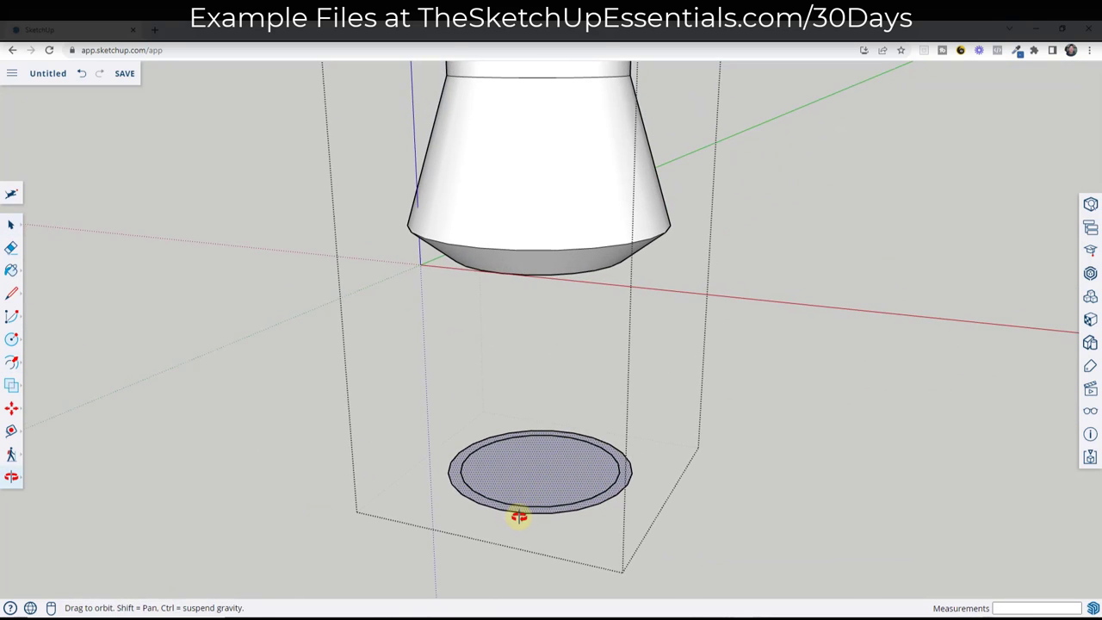
key("l")
left_click(507, 503)
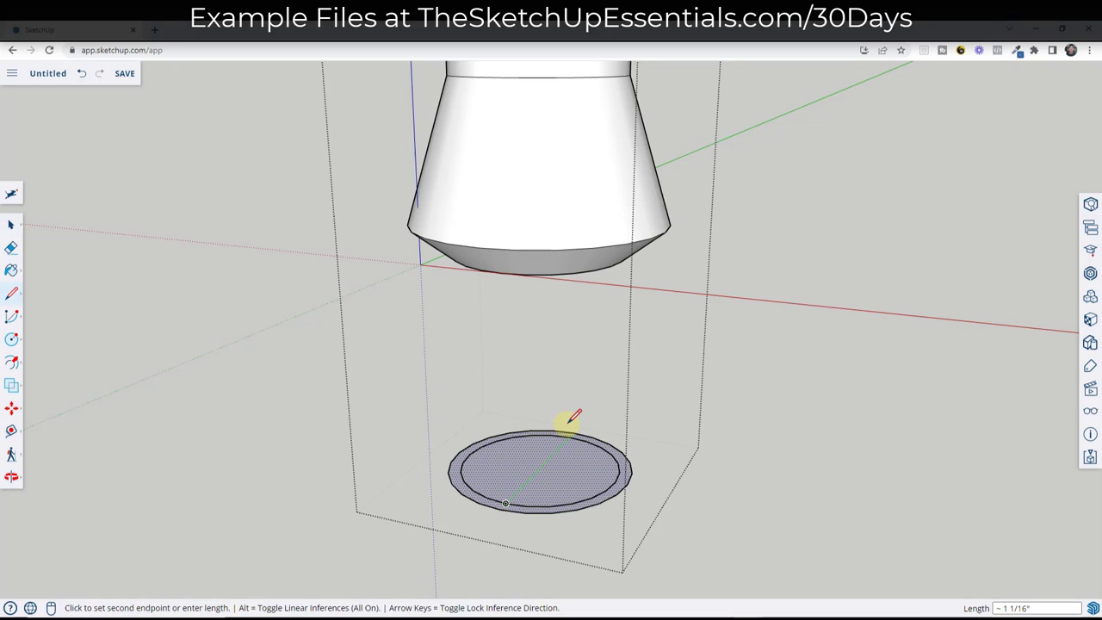
left_click(567, 439)
key("space")
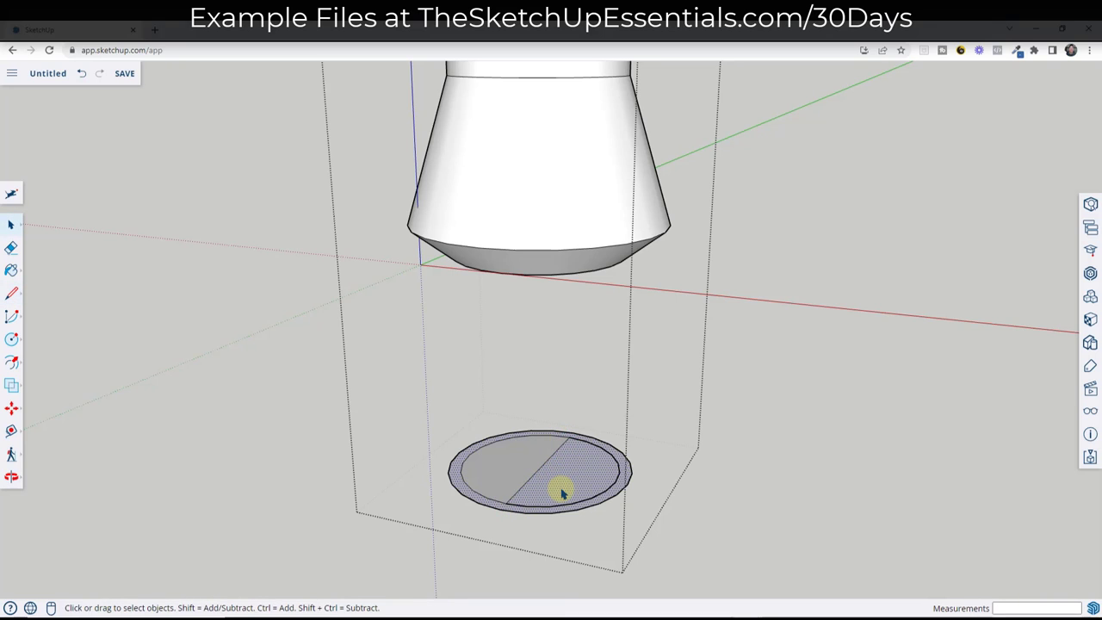
key("l")
left_click(505, 502)
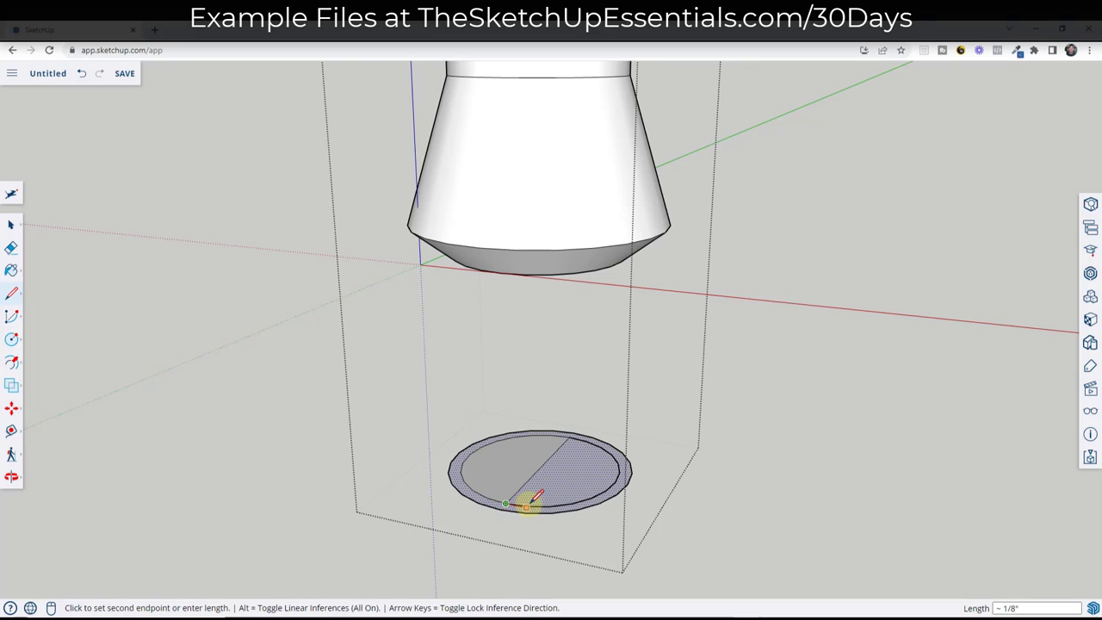
scroll(530, 495, "up", 3)
key("space")
scroll(529, 500, "down", 1)
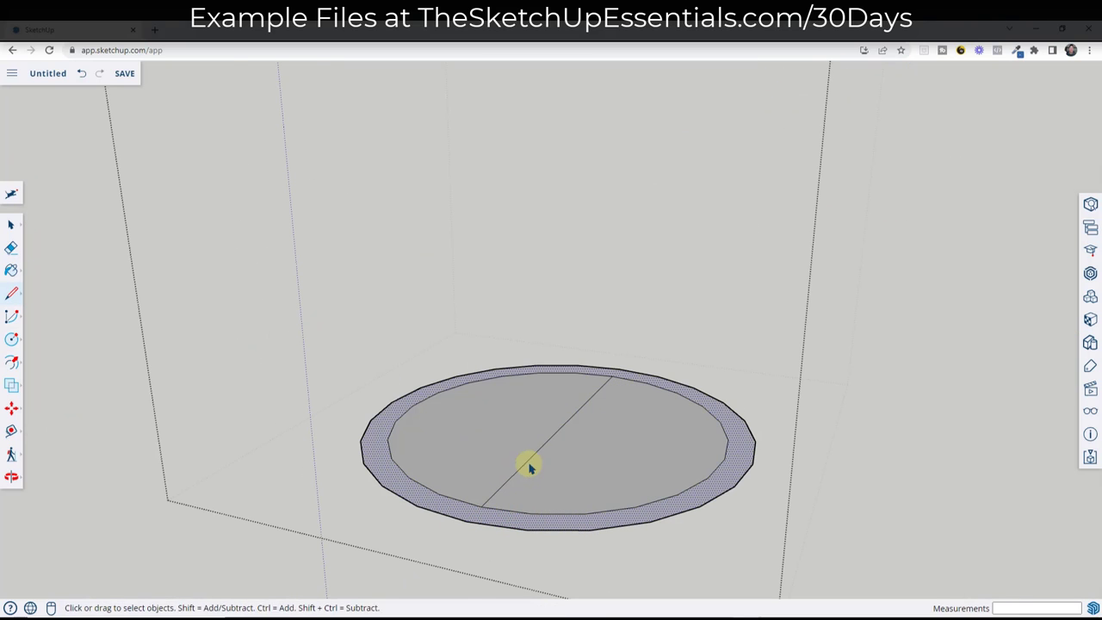
Delete the dividing line and the face inside the inner circle, leaving only the flat ring.
left_click(536, 443)
key("Delete")
scroll(620, 418, "down", 5)
scroll(695, 428, "up", 4)
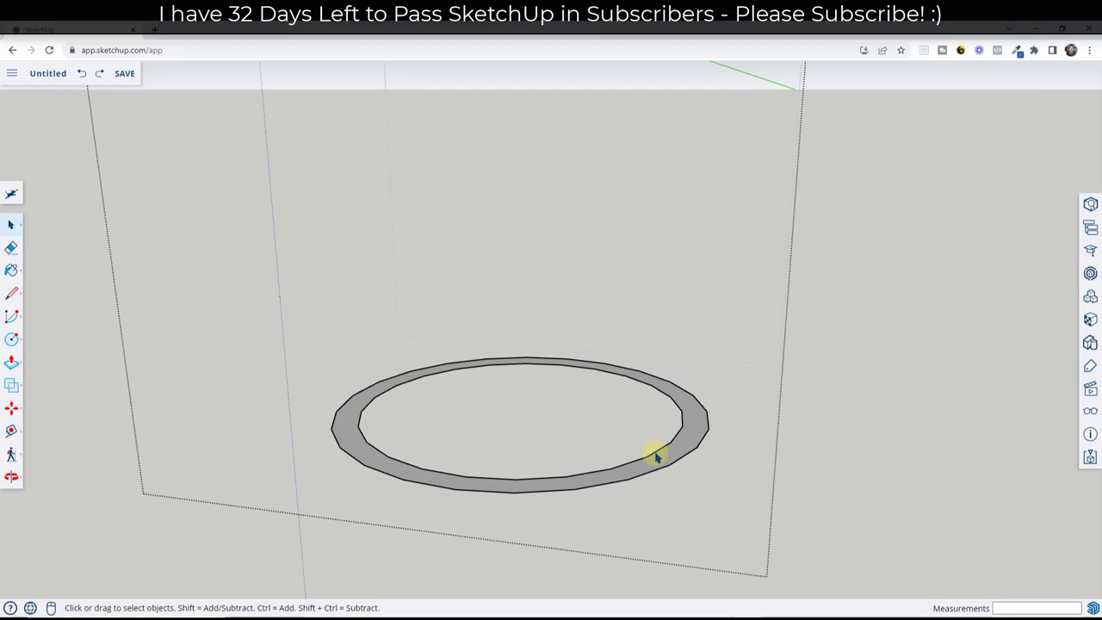
Push/Pull the flat ring face up 1/8" into a solid ring.
key("p")
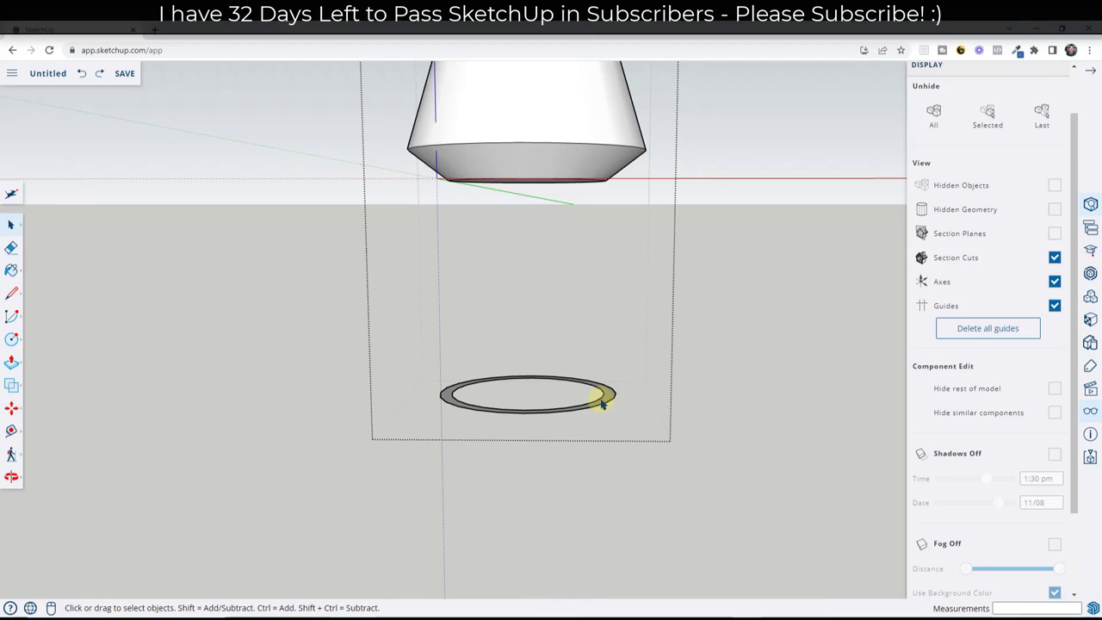
key("p")
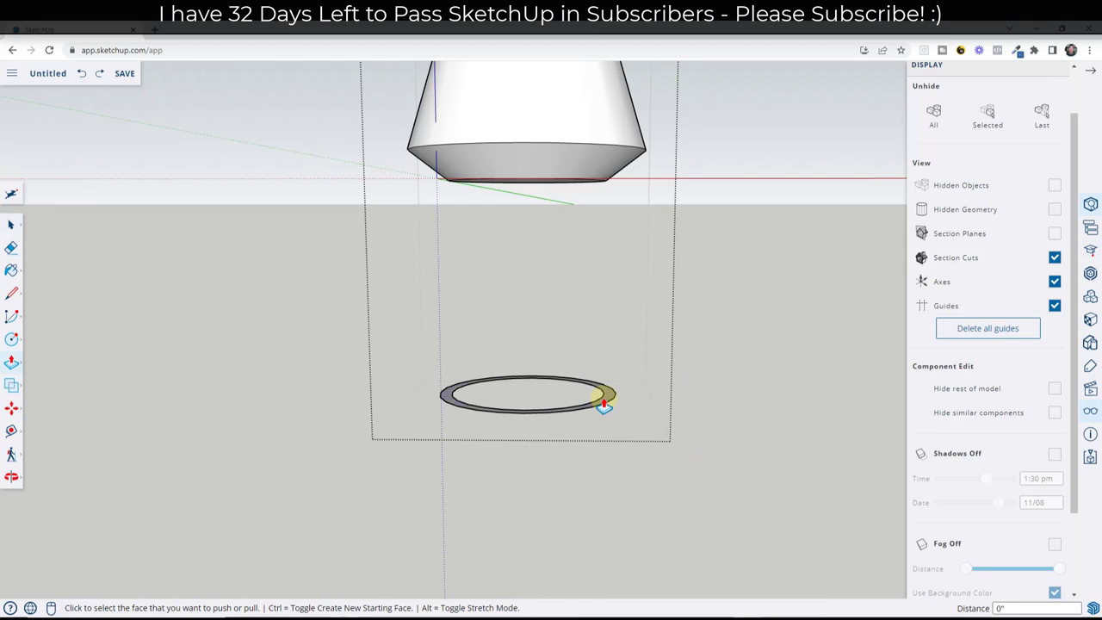
left_click(603, 404)
left_click(609, 386)
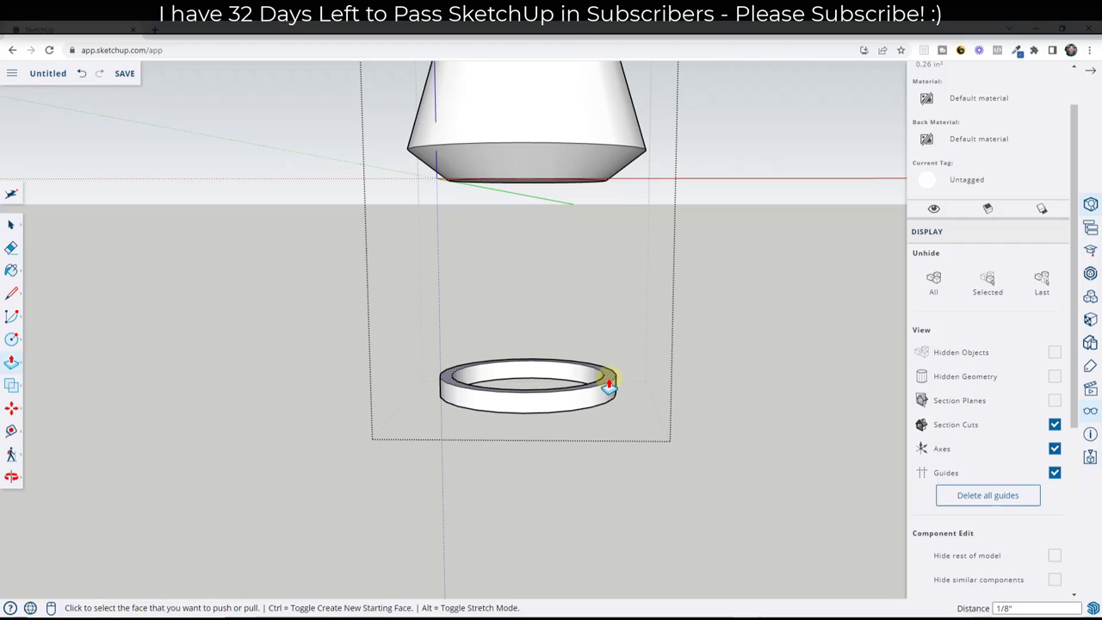
key("space")
Select the whole ring and make it a component named HandleRing.
middle_click_drag(519, 443, 423, 332)
left_click_drag(422, 332, 664, 443)
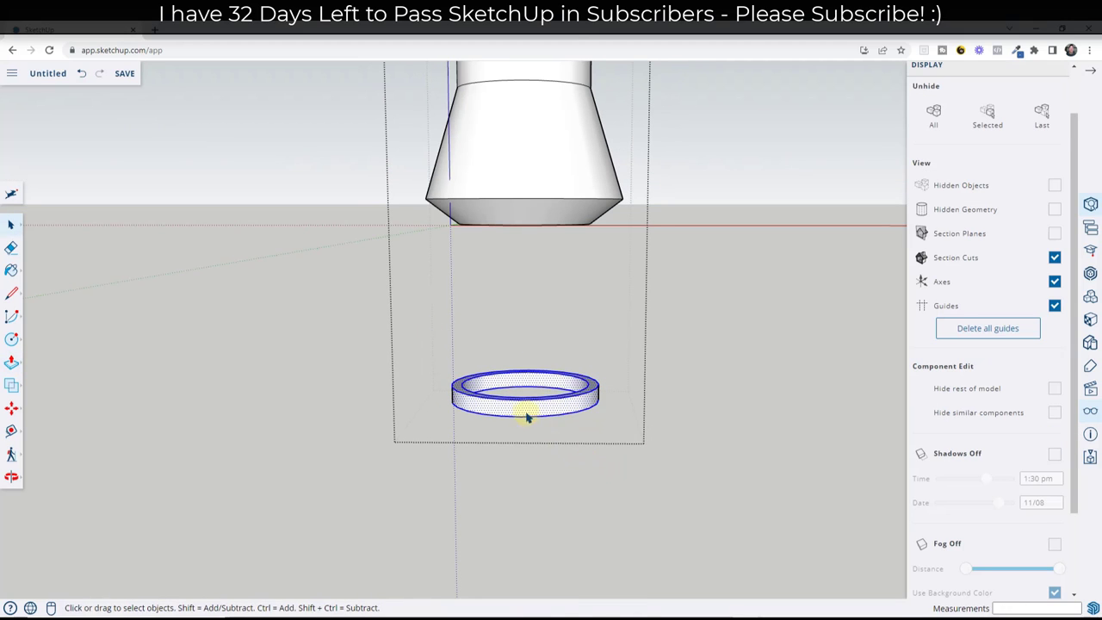
right_click(528, 416)
left_click(543, 392)
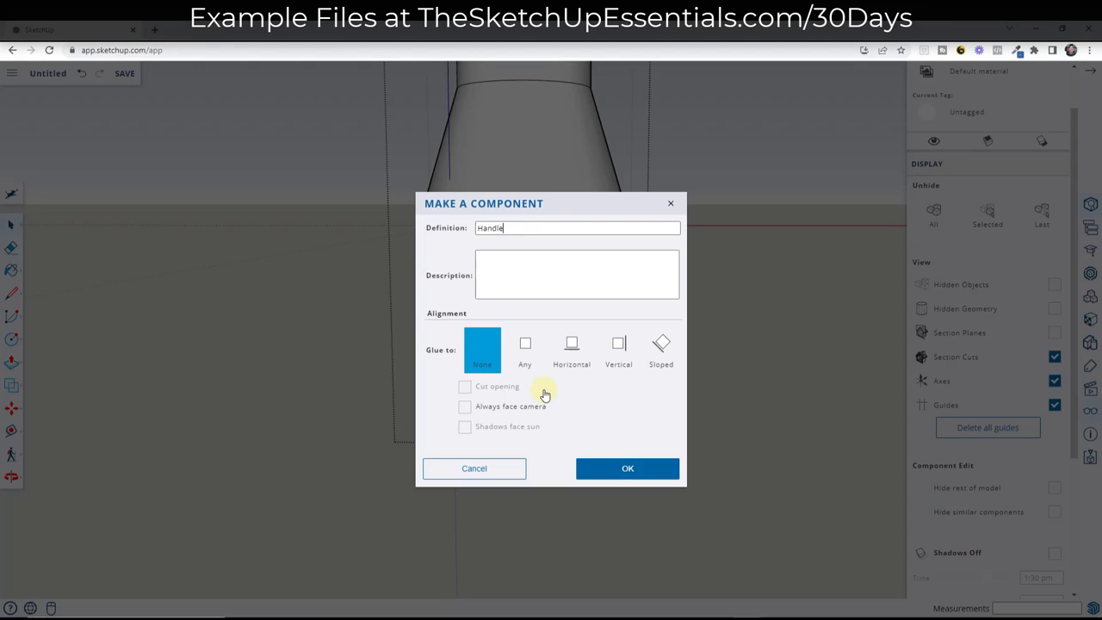
key("Return")
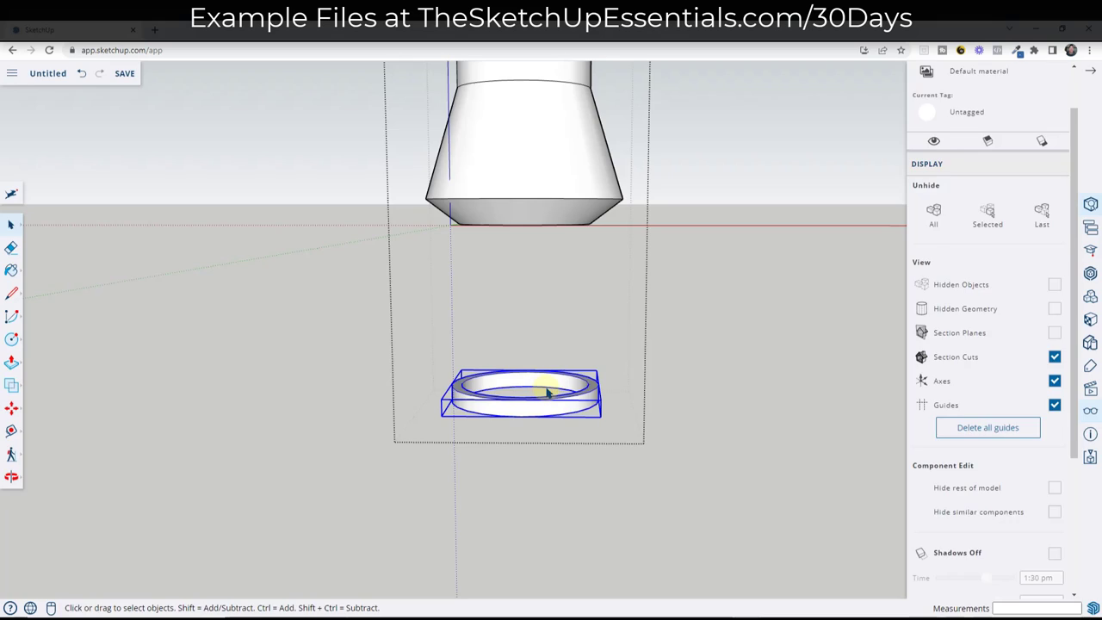
Move the ring component 2 11/16" up the blue axis so it wraps the handle just above the flare.
key("m")
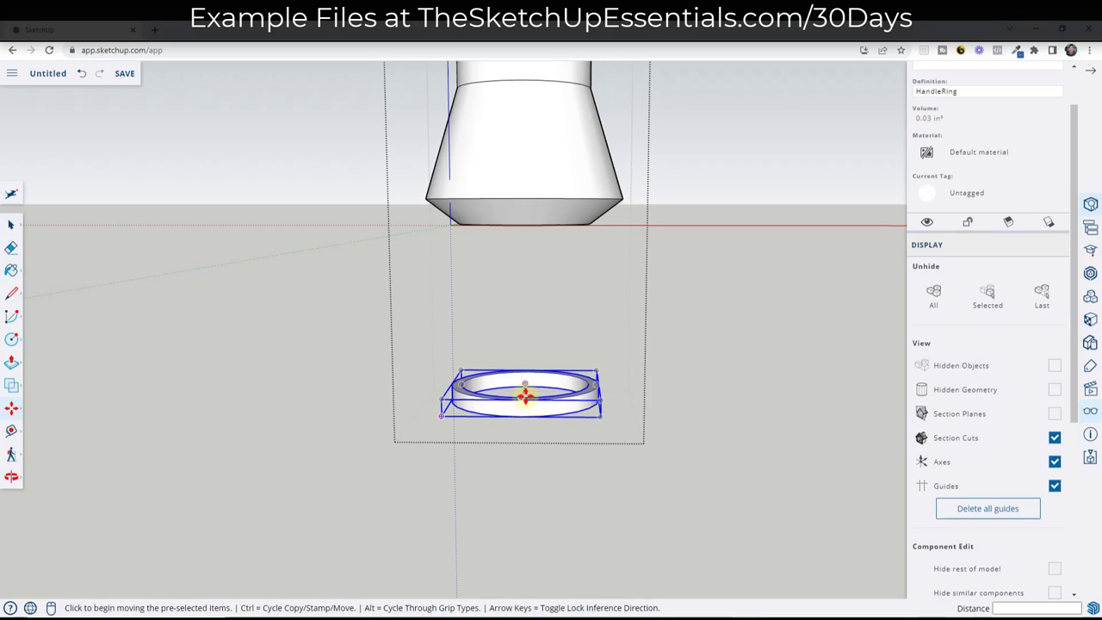
left_click(525, 395)
scroll(517, 359, "down", 3)
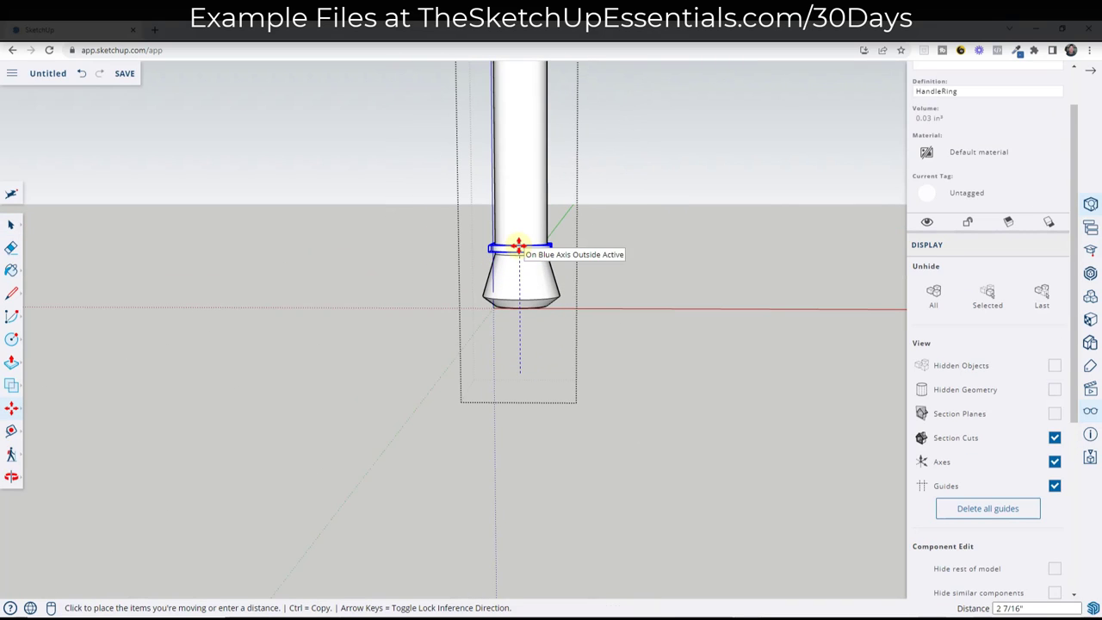
left_click(519, 234)
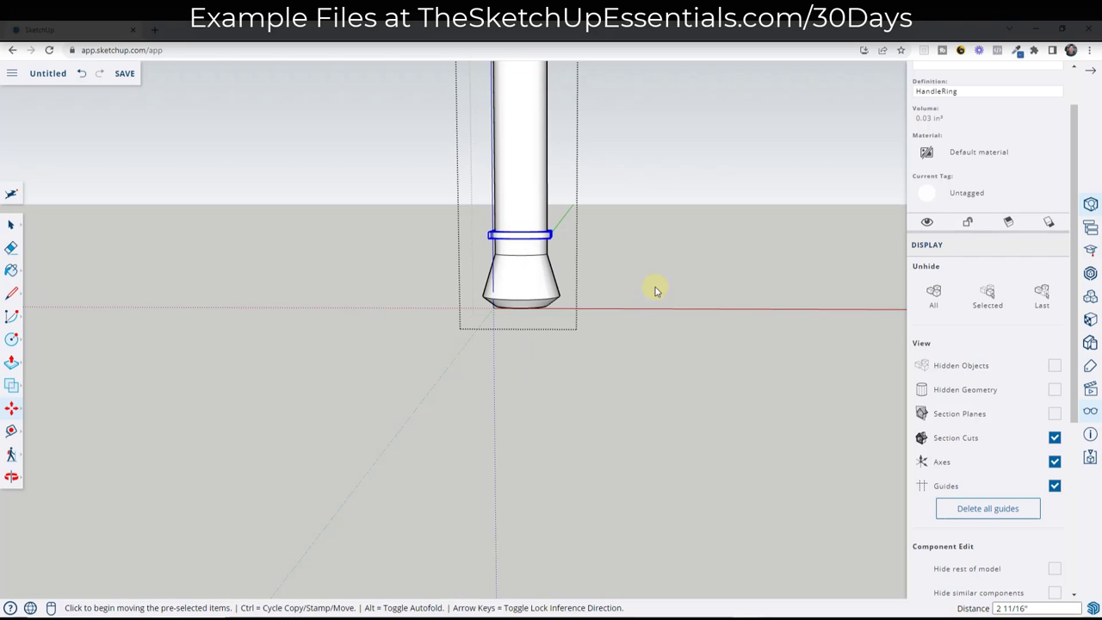
Copy the HandleRing component about 9 7/8" up the blue axis to just below the mallet head.
middle_click_drag(654, 290, 445, 362)
scroll(509, 236, "up", 6)
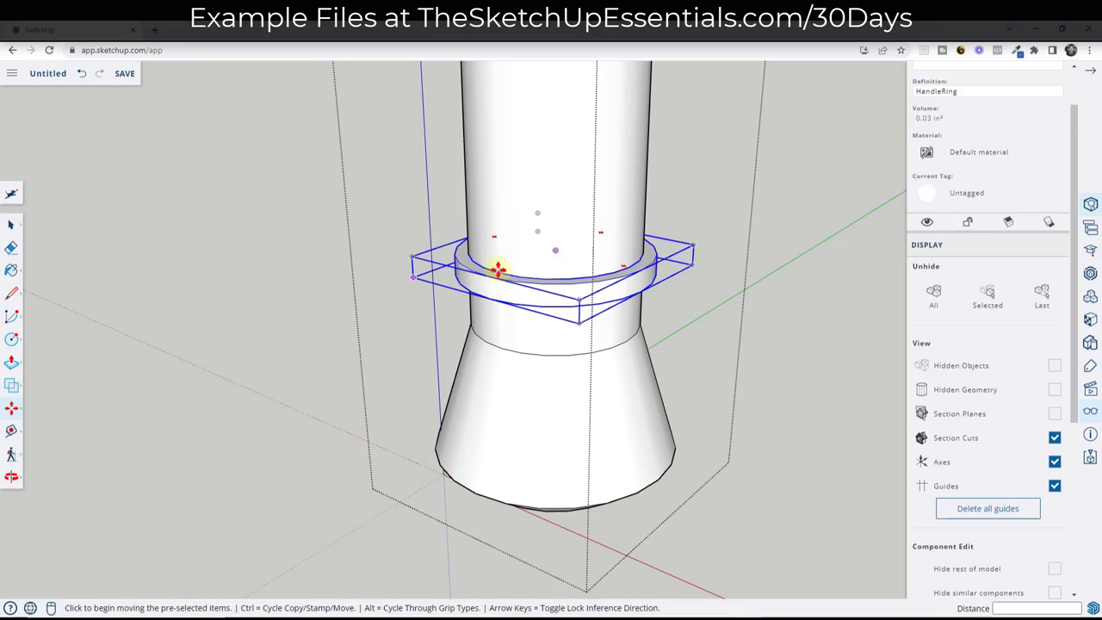
key("ctrl")
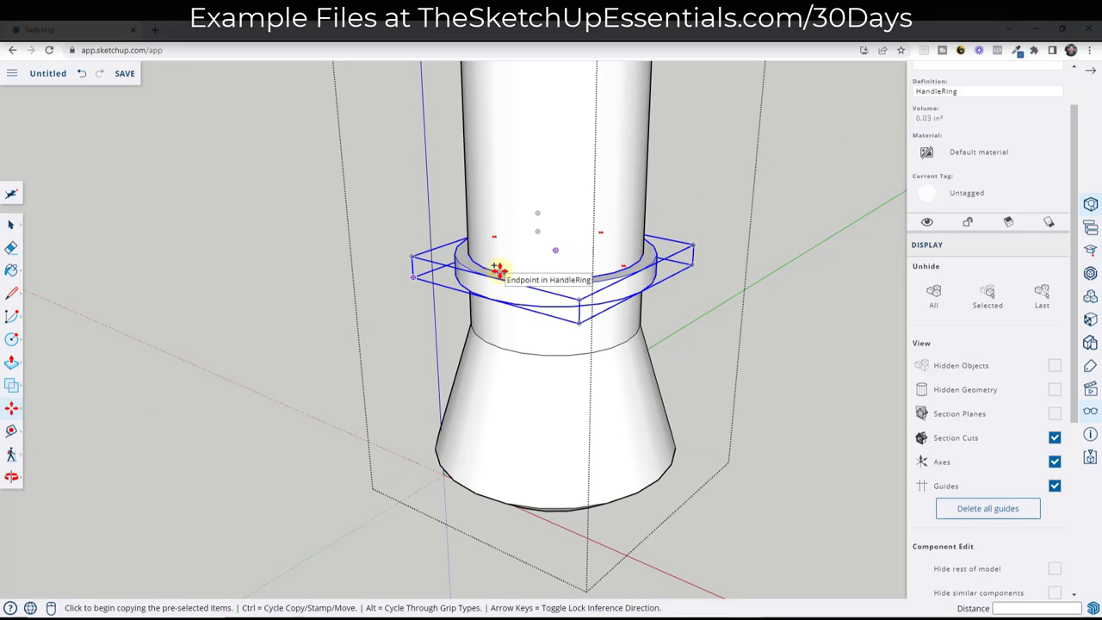
left_click(498, 270)
scroll(497, 270, "down", 6)
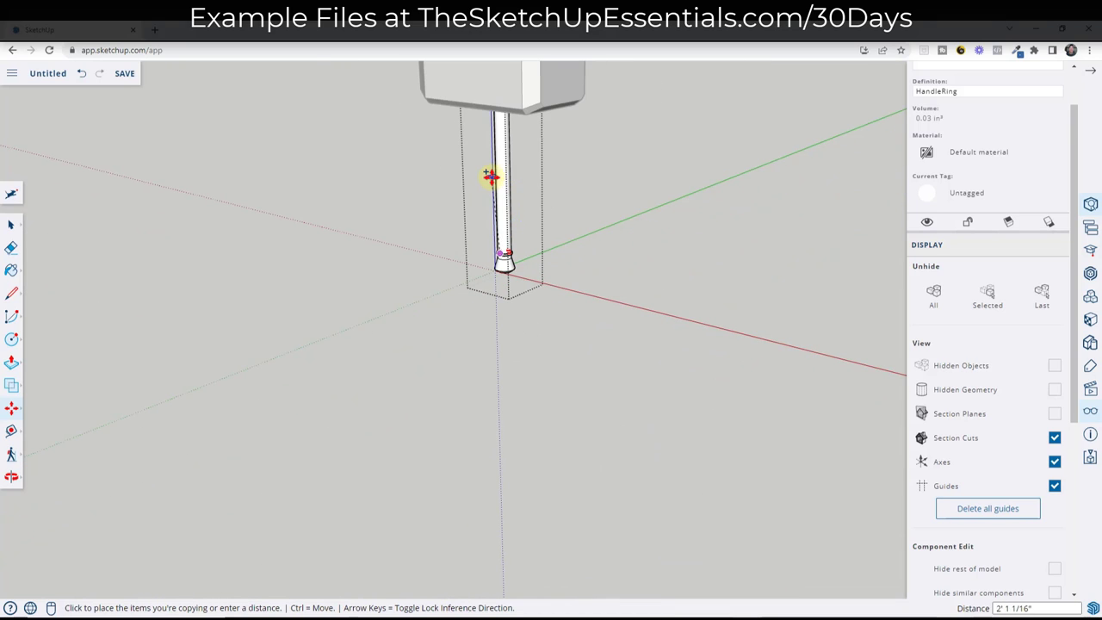
scroll(495, 170, "up", 3)
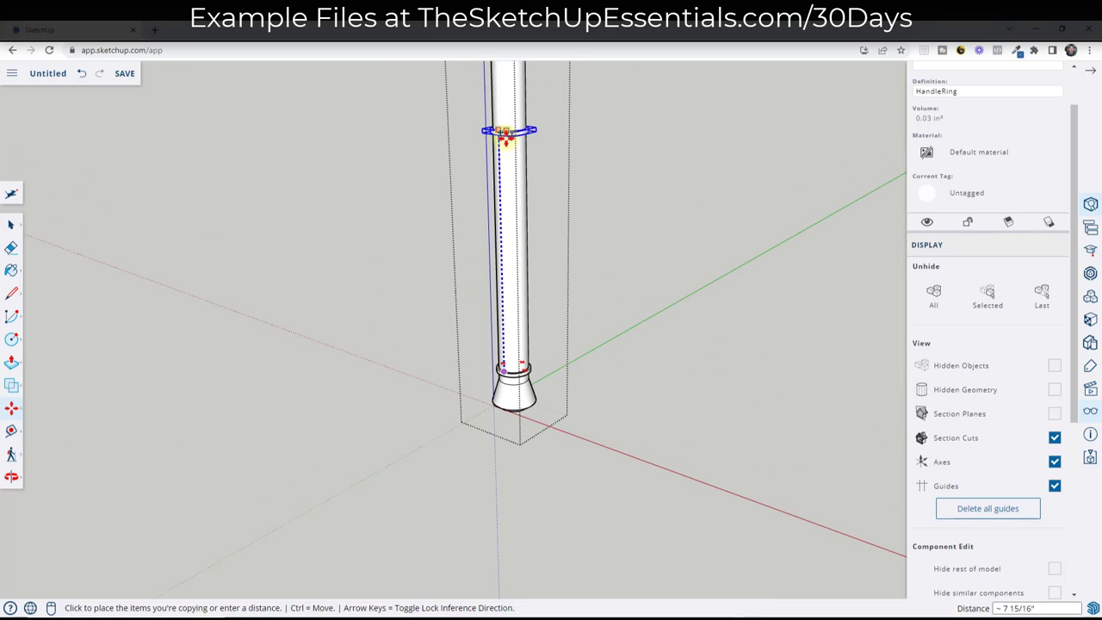
scroll(504, 130, "down", 3)
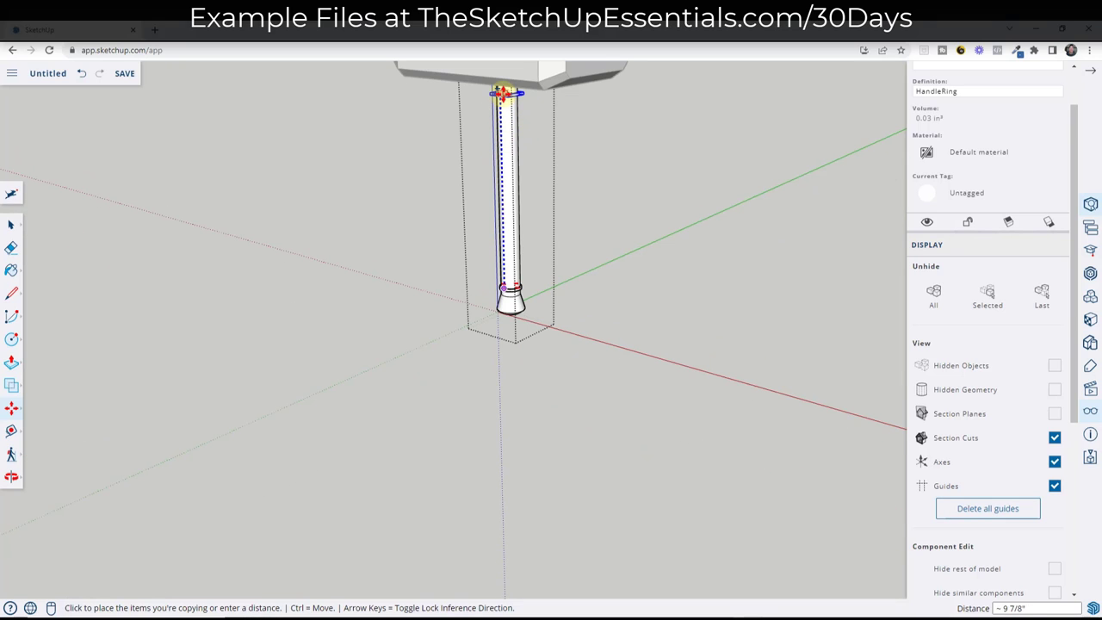
left_click(501, 90)
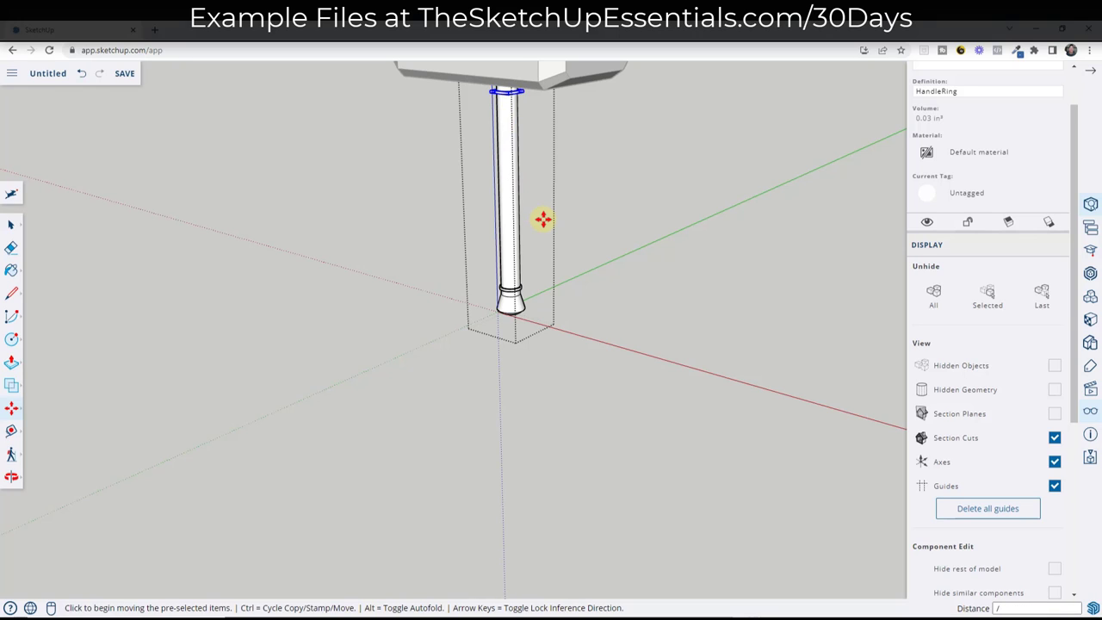
Divide the distance between the two rings into evenly spaced copies, first with /10 and finally with /12.
type("/10")
key("Return")
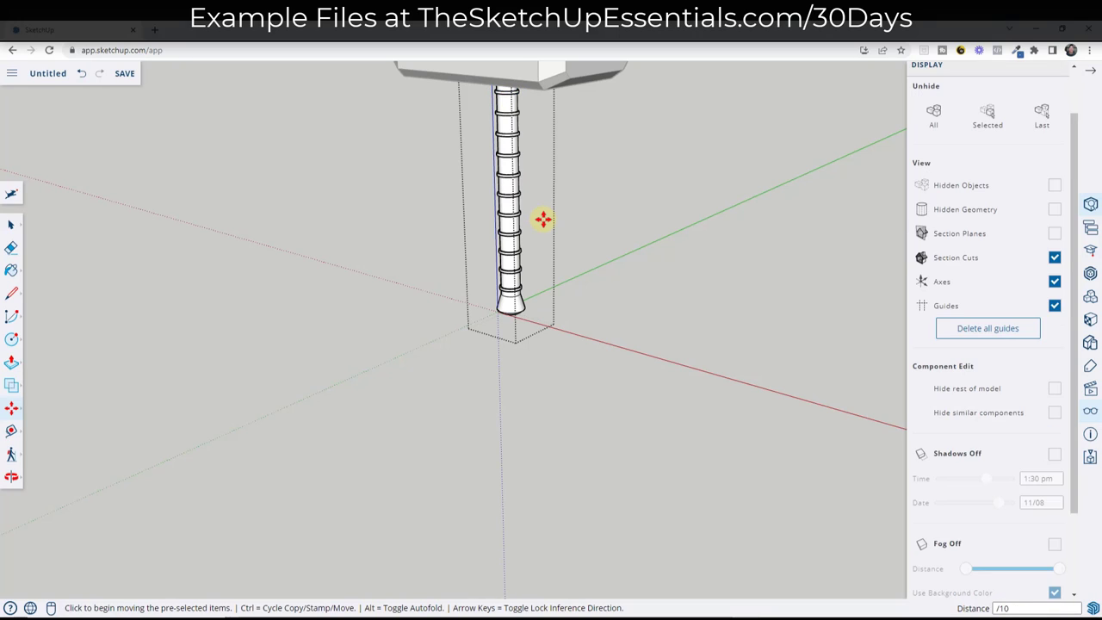
type("/12")
key("Return")
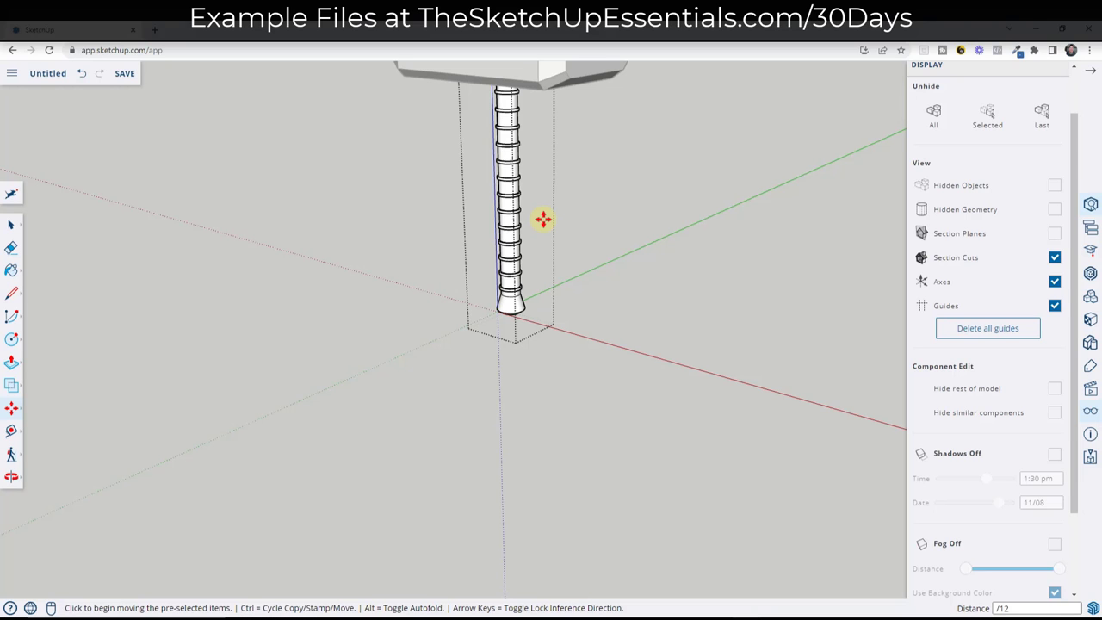
middle_click_drag(543, 219, 630, 240)
left_click_drag(643, 233, 465, 150)
key("space")
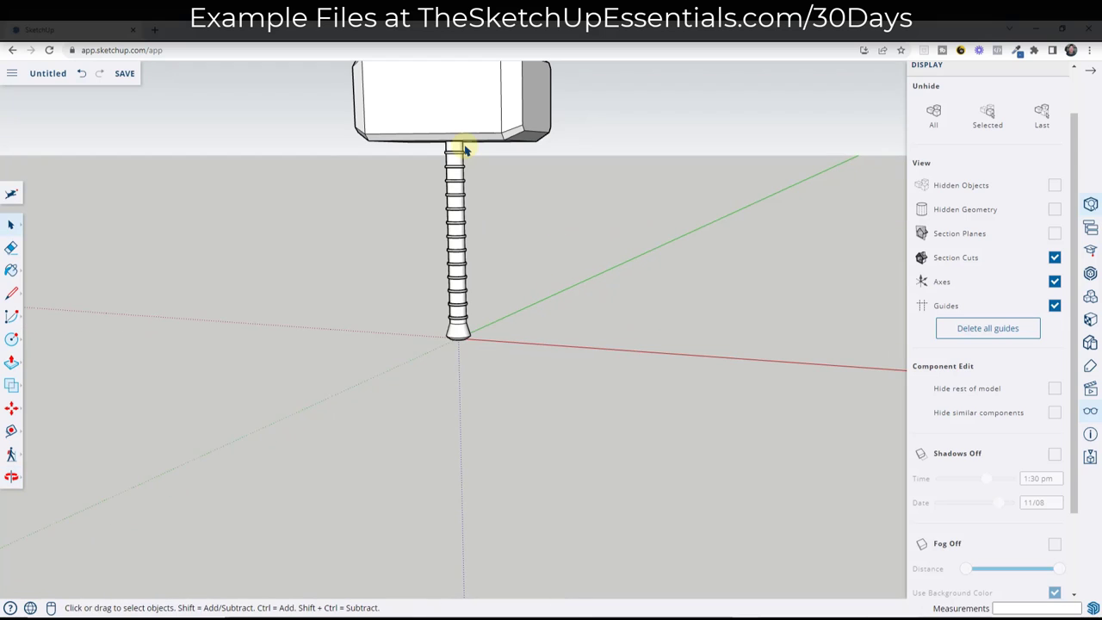
Open one HandleRing component near the handle's base and try making it taller by about 1/8" with Push/Pull.
scroll(456, 160, "up", 2)
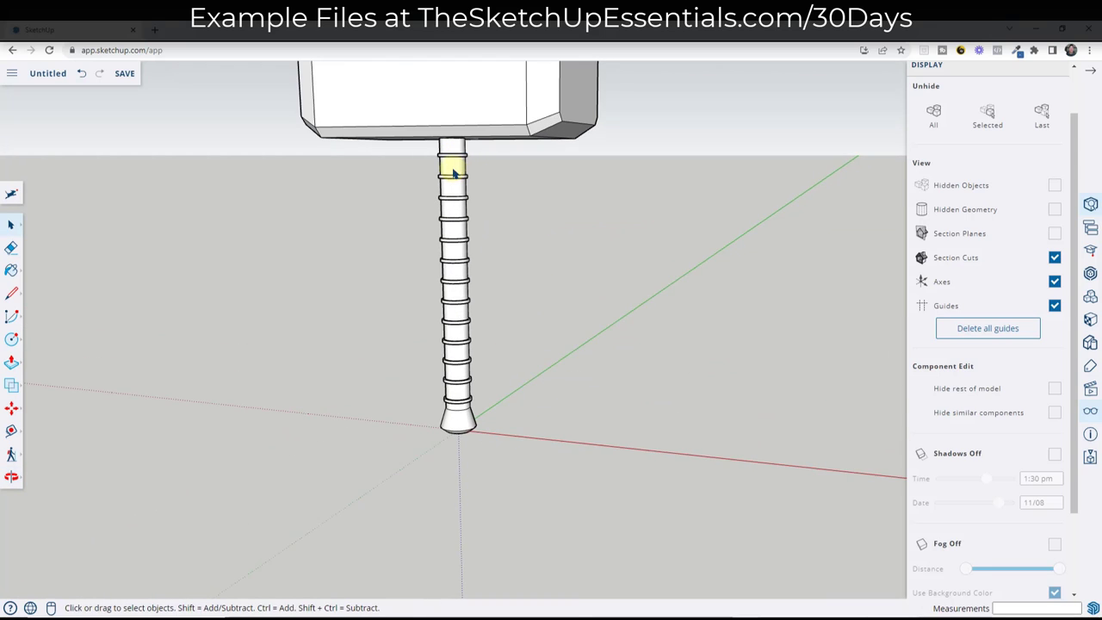
middle_click_drag(453, 167, 482, 160)
scroll(456, 387, "up", 5)
scroll(456, 388, "up", 3)
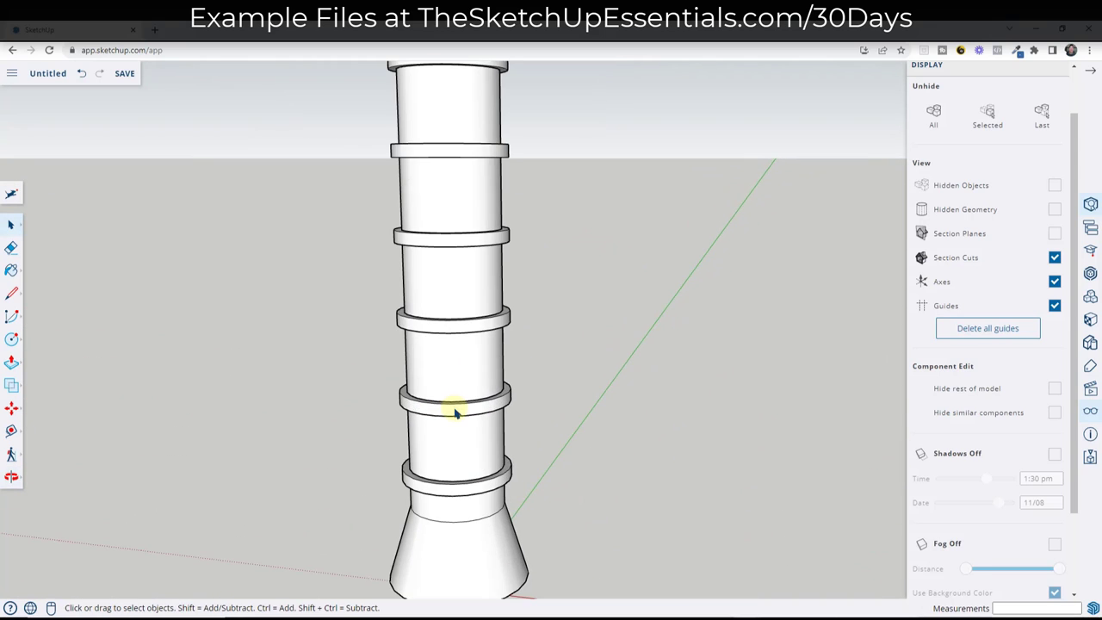
double_click(457, 411)
scroll(458, 411, "up", 5)
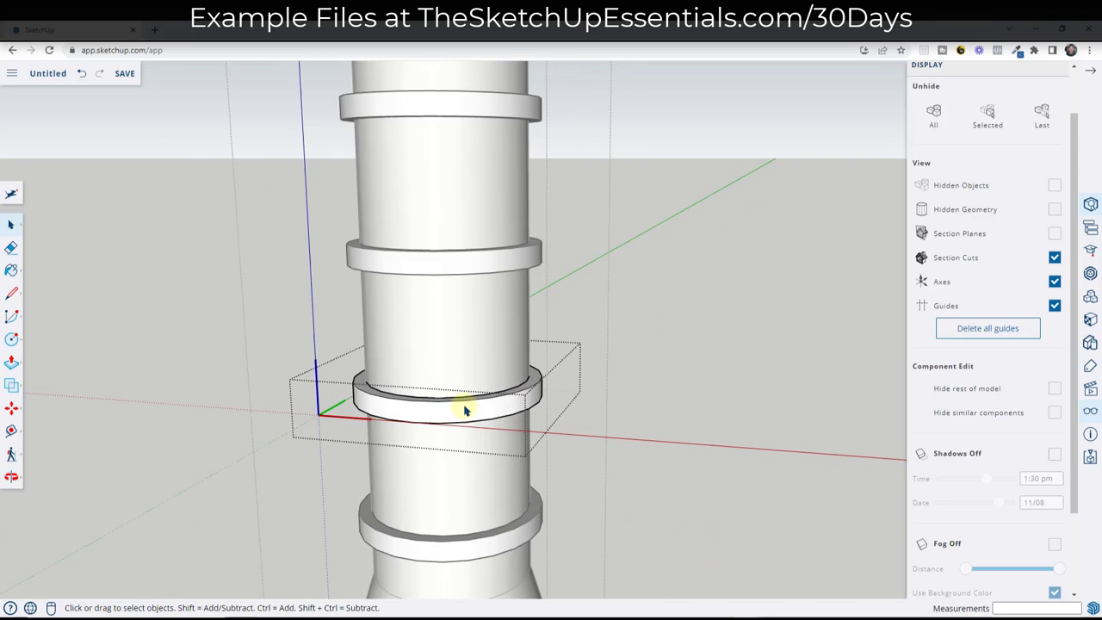
key("p")
left_click(440, 402)
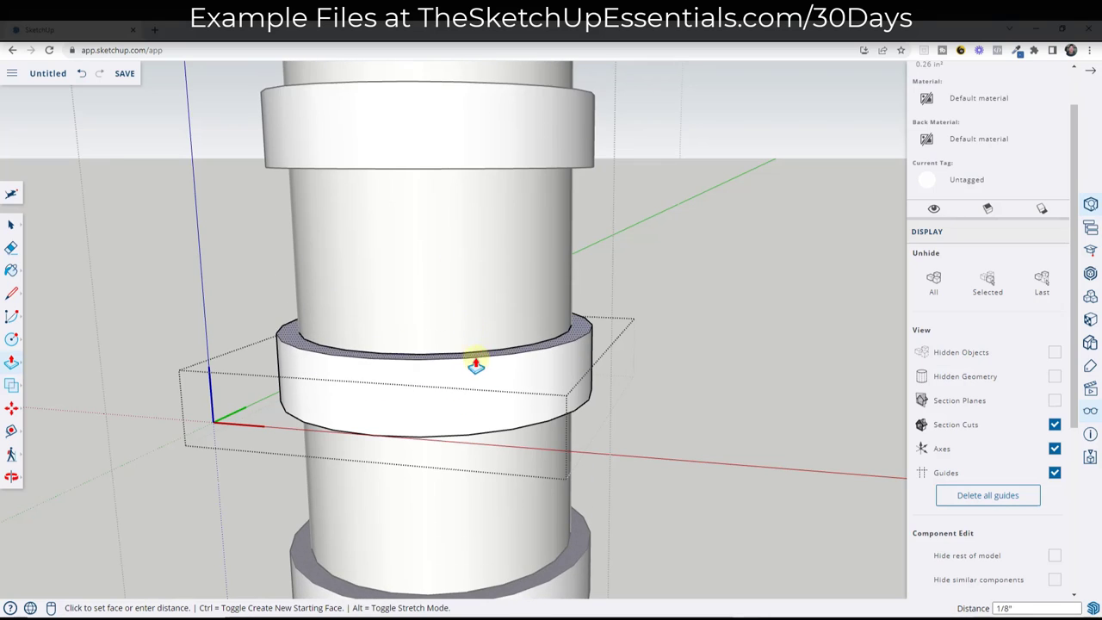
left_click(447, 419)
key("space")
scroll(508, 250, "down", 5)
scroll(693, 287, "down", 10)
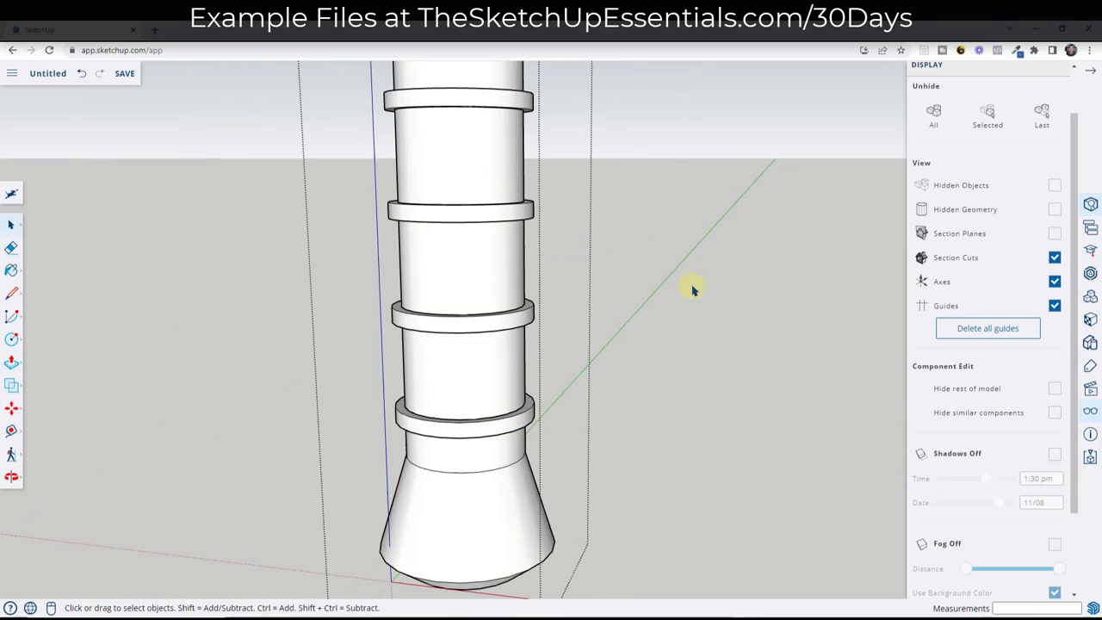
middle_click_drag(689, 356, 703, 357)
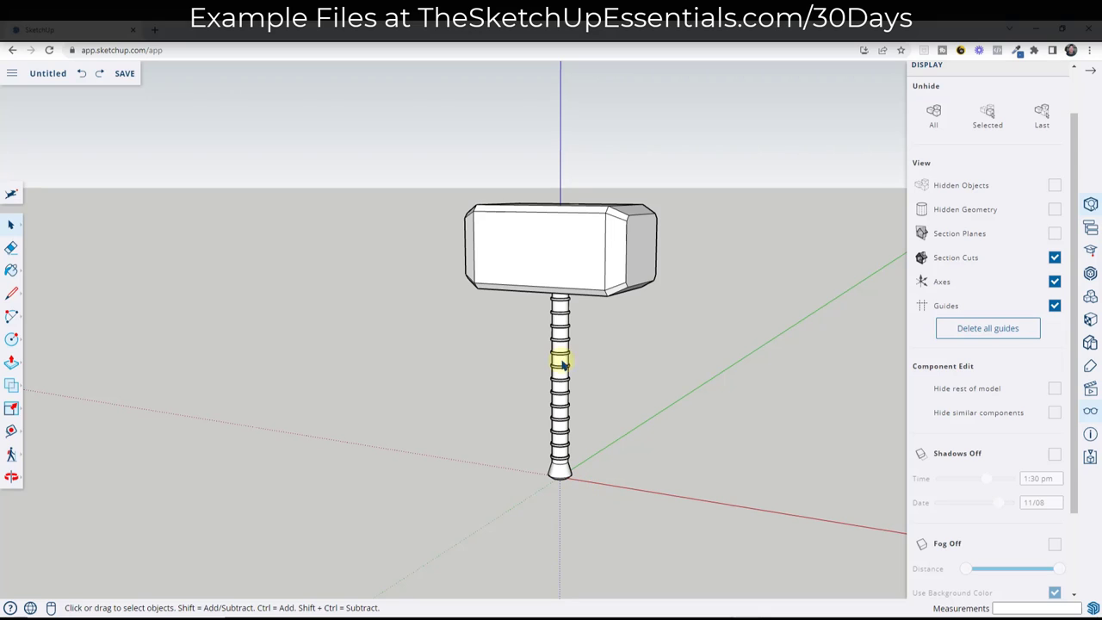
Open the head component and paint all of its faces with the Ty_Gray1 material.
double_click(580, 256)
key("b")
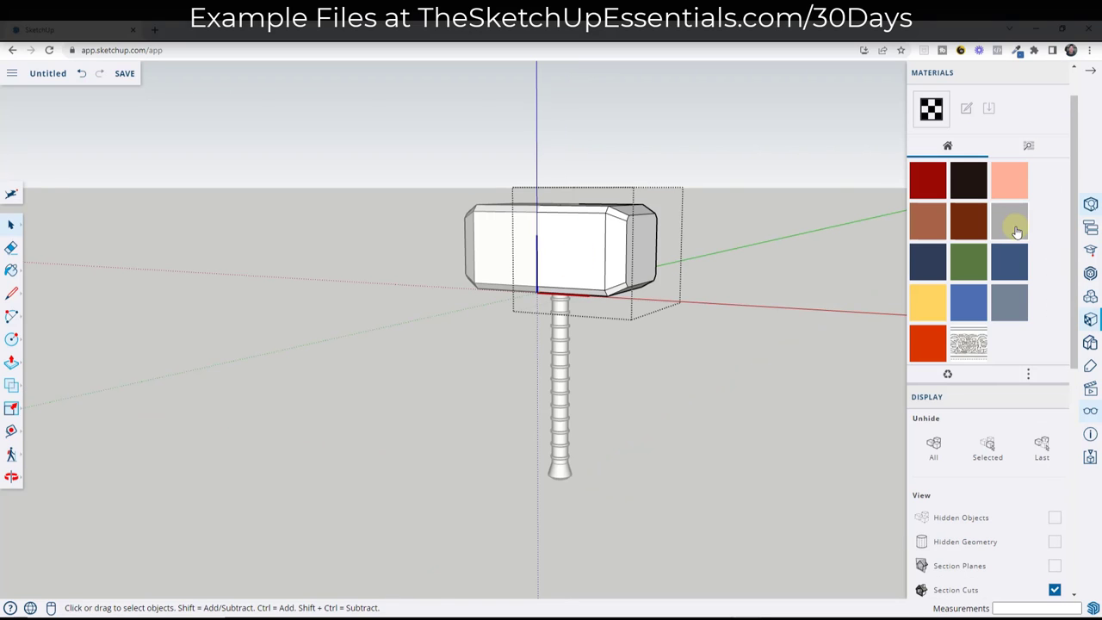
left_click(1011, 226)
left_click(603, 251)
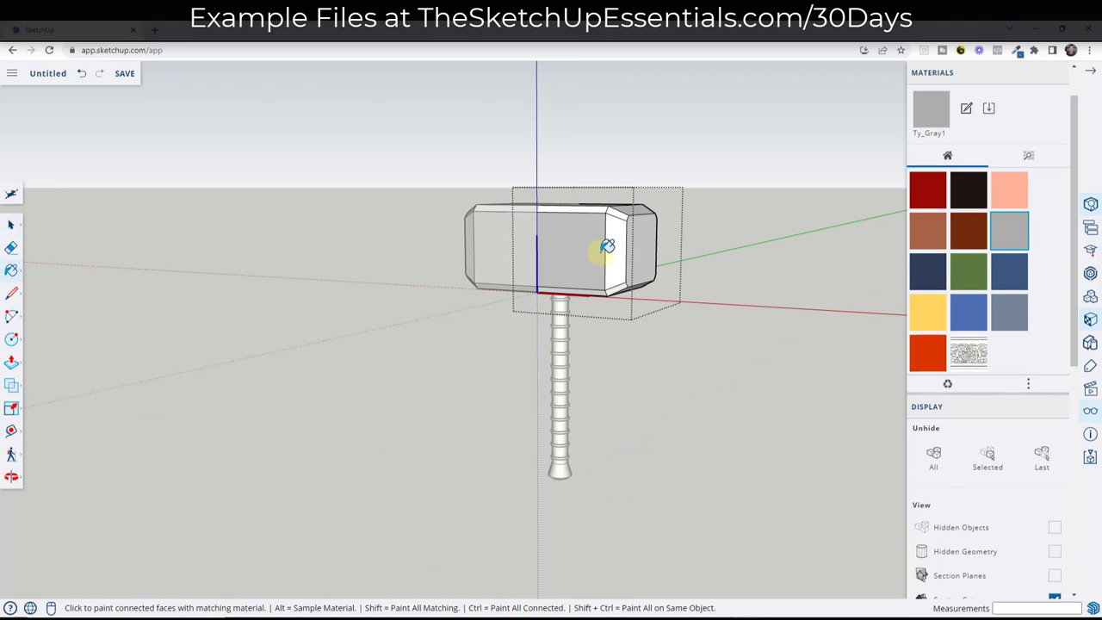
key("space")
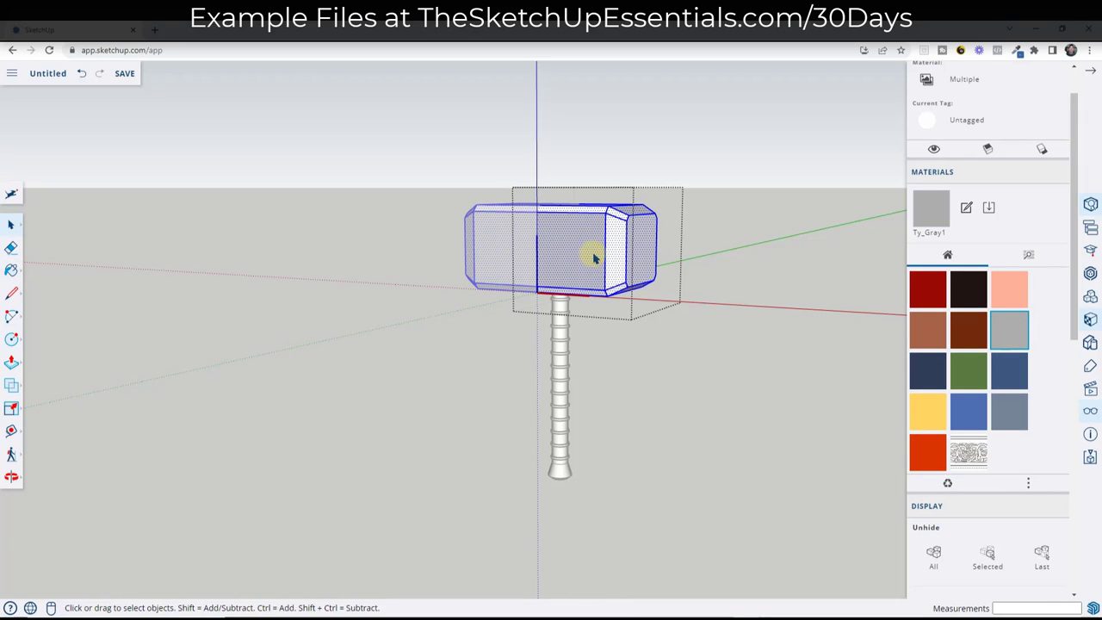
left_click(1013, 332)
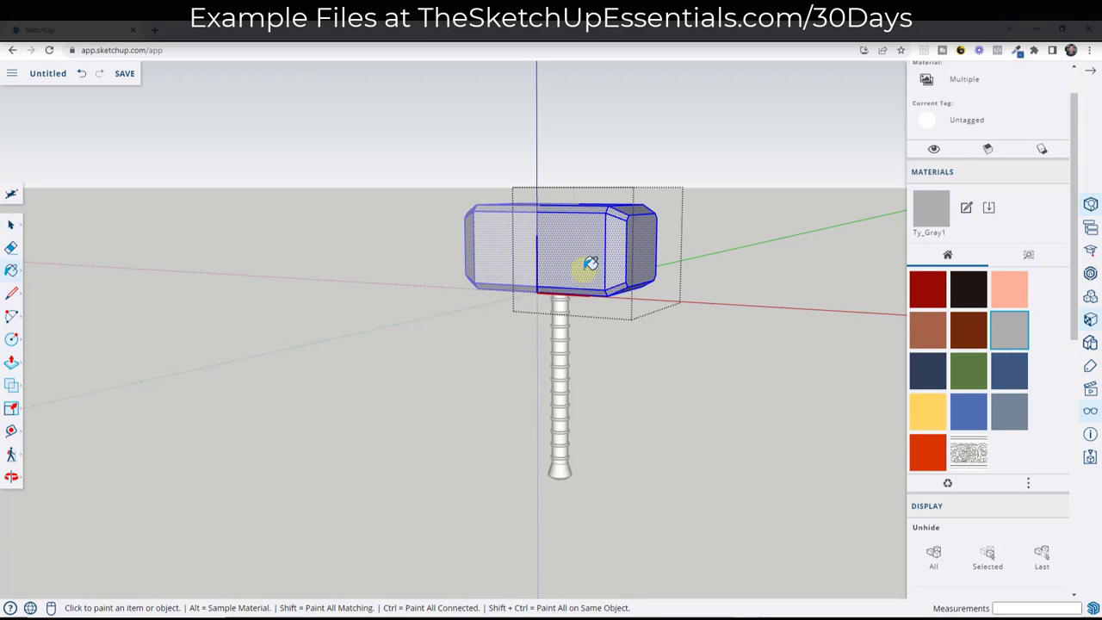
key("space")
left_click(714, 386)
scroll(714, 349, "down", 2)
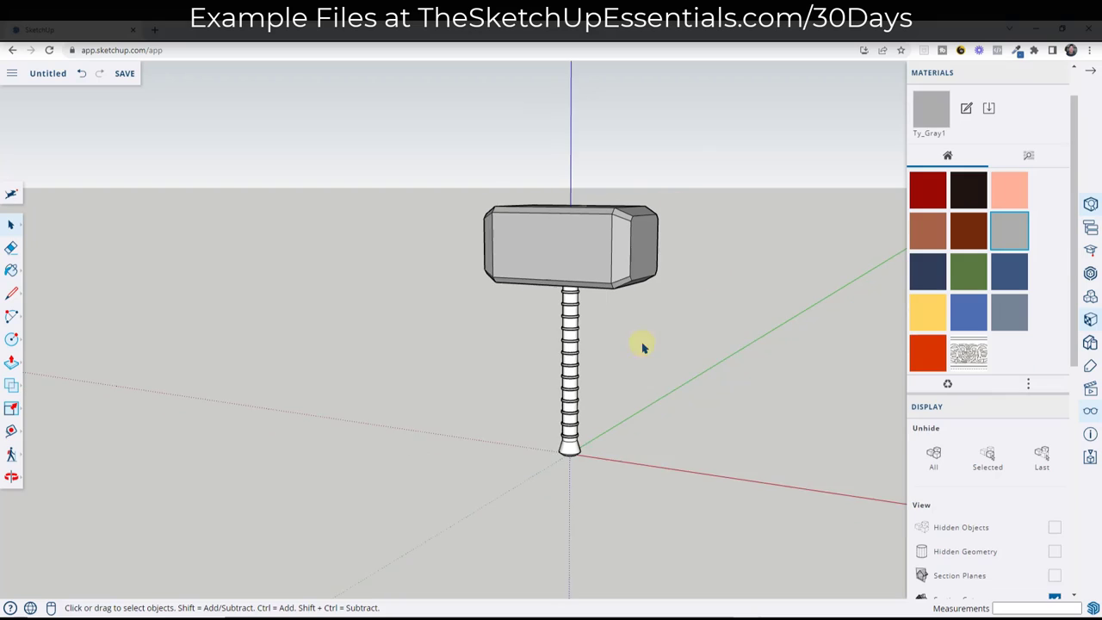
Open the handle for editing and paint its cylindrical shaft dark brown from the Colors material library.
scroll(642, 347, "up", 2)
left_click(554, 262)
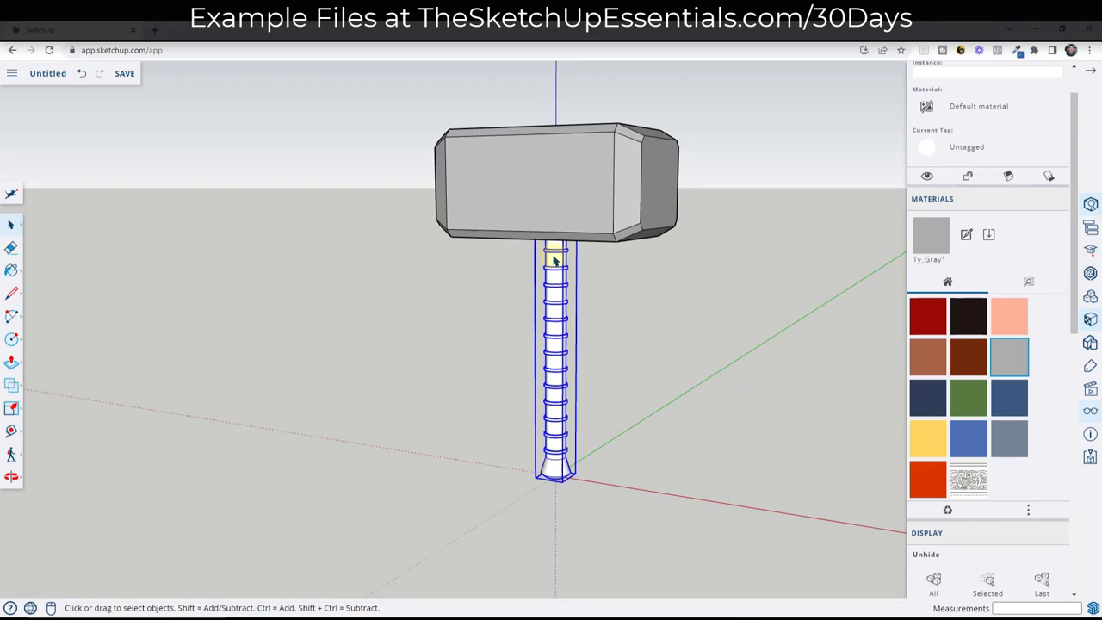
double_click(554, 262)
triple_click(555, 263)
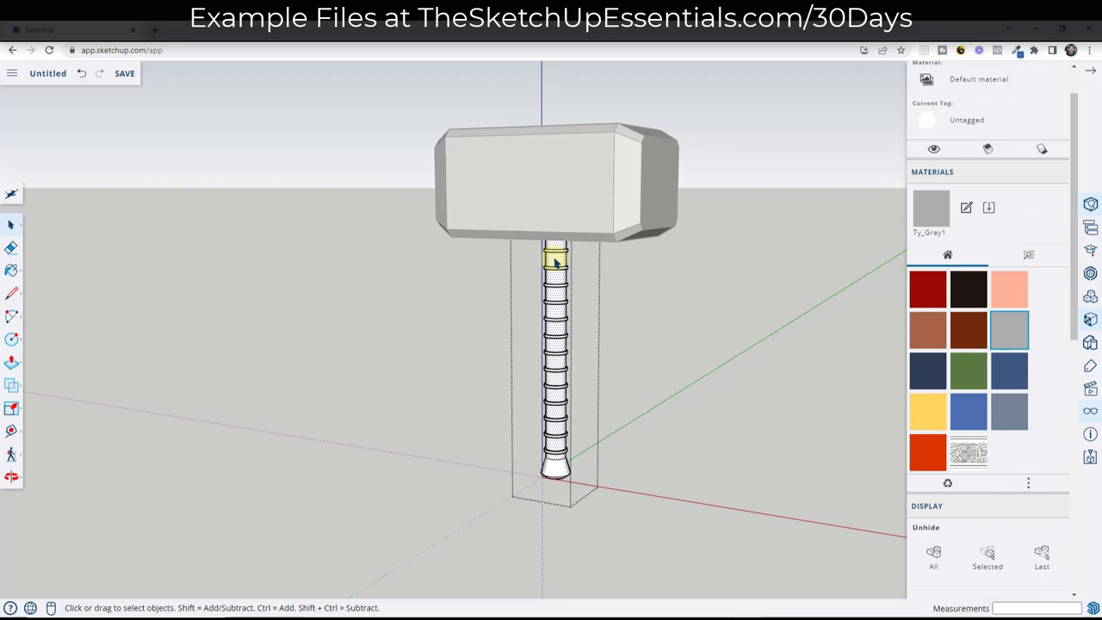
left_click(1025, 253)
left_click(1035, 359)
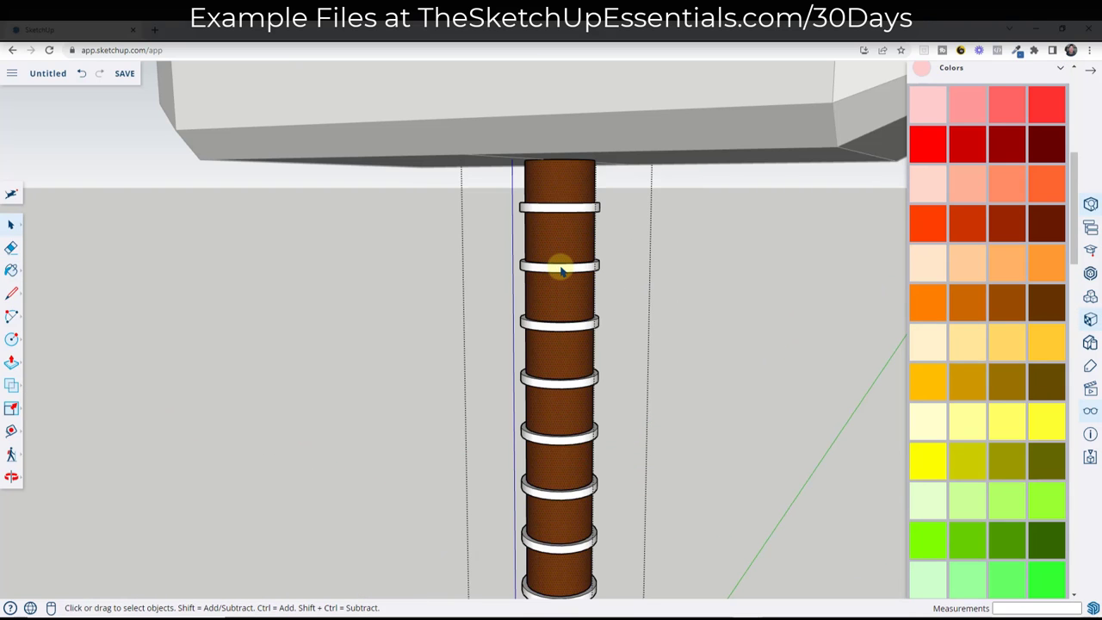
Open one HandleRing component on the handle and paint all its geometry with the pale yellow Color D02.
double_click(560, 267)
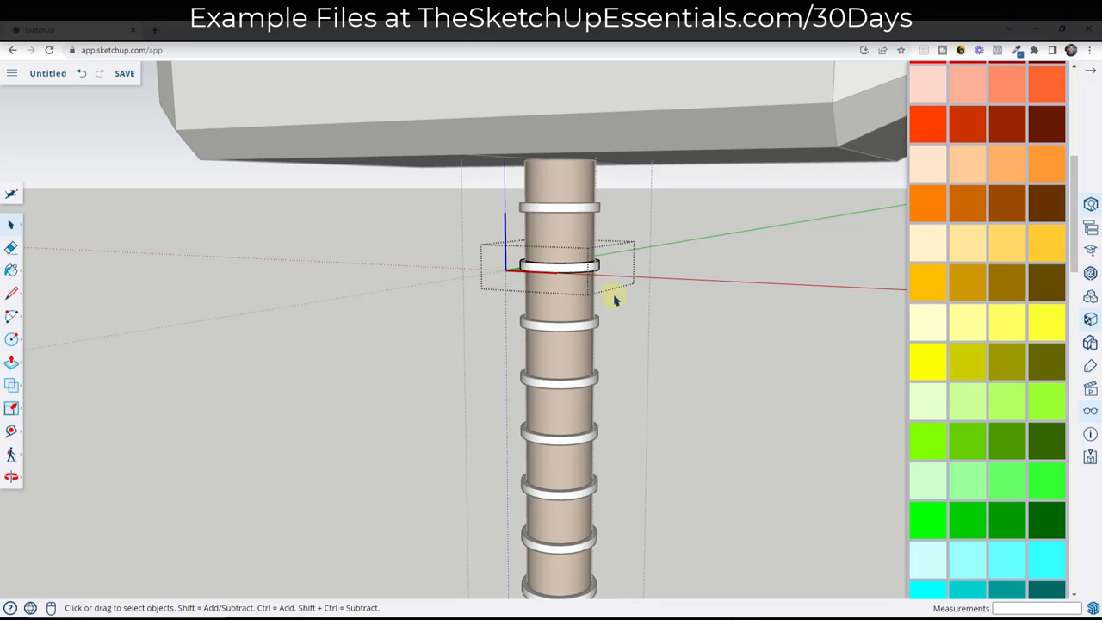
triple_click(578, 272)
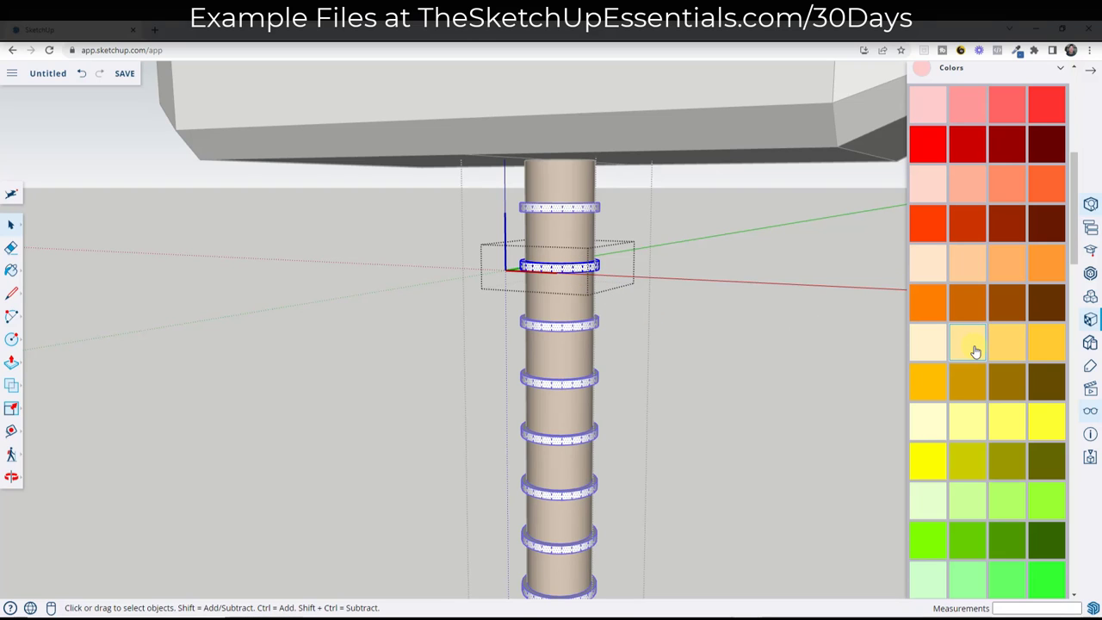
left_click(974, 352)
left_click(551, 260)
key("space")
left_click(647, 248)
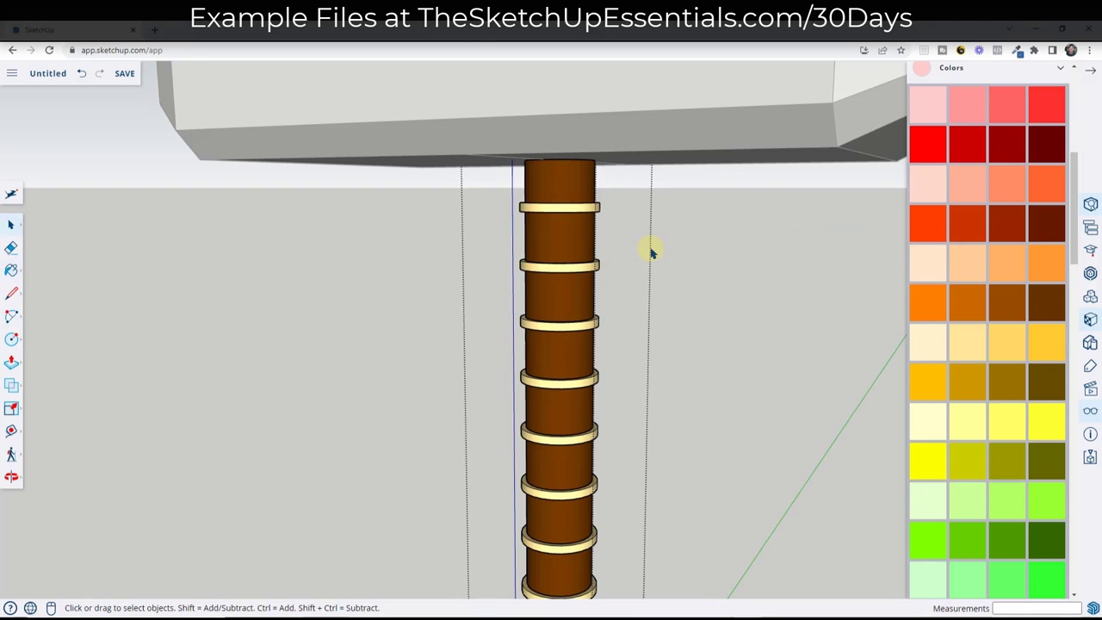
Select the flared base at the foot of the handle and make it a group.
scroll(590, 164, "down", 6)
scroll(588, 404, "up", 3)
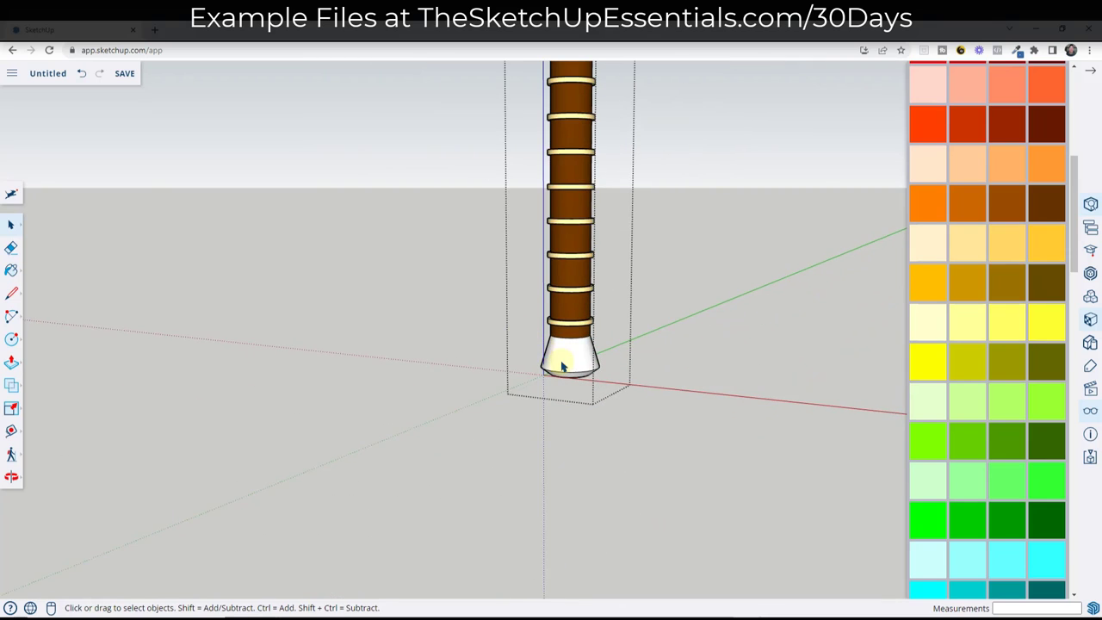
middle_click_drag(561, 366, 551, 320)
left_click_drag(516, 336, 668, 402)
right_click(561, 362)
left_click(594, 408)
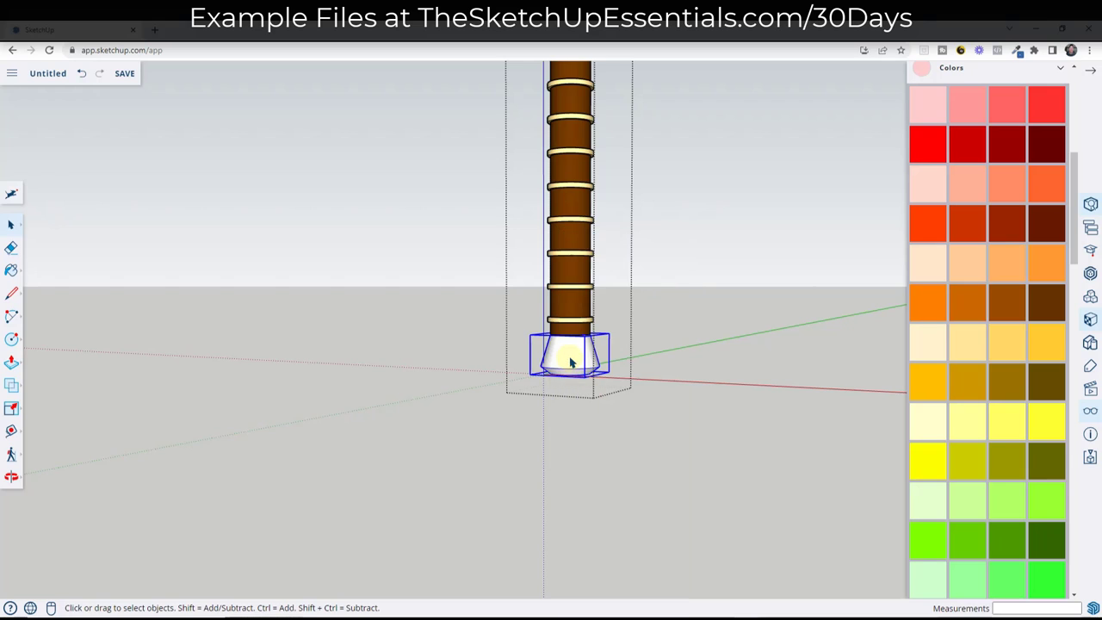
Open the flared base group, paint it with the model's Ty_Gray1 material, and leave group editing.
scroll(732, 401, "down", 3)
scroll(775, 290, "down", 2)
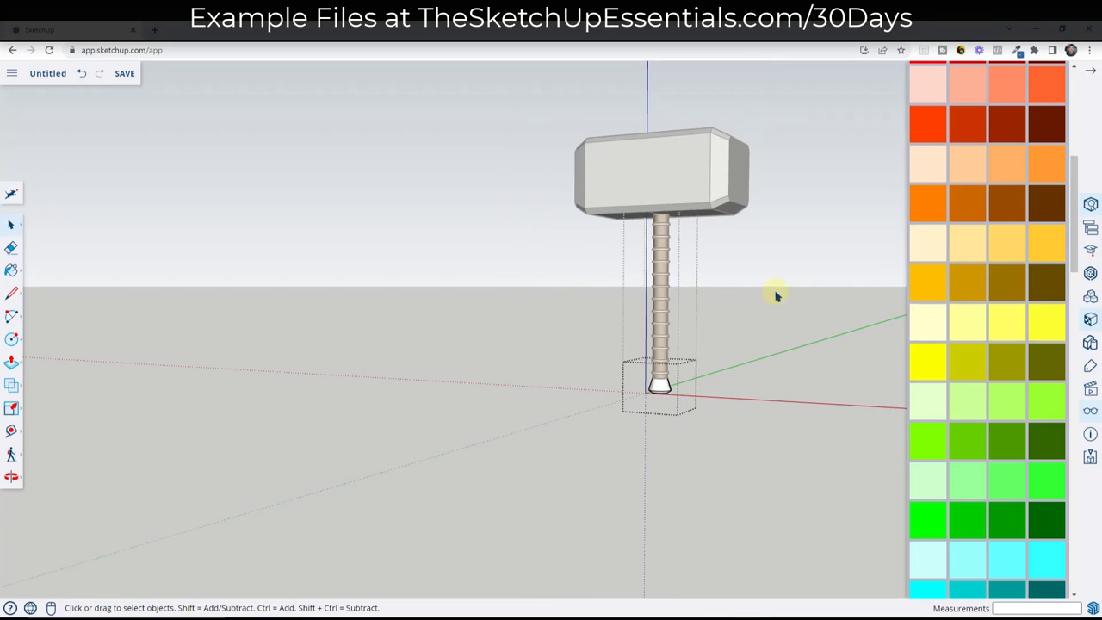
scroll(688, 209, "up", 4)
scroll(991, 312, "up", 10)
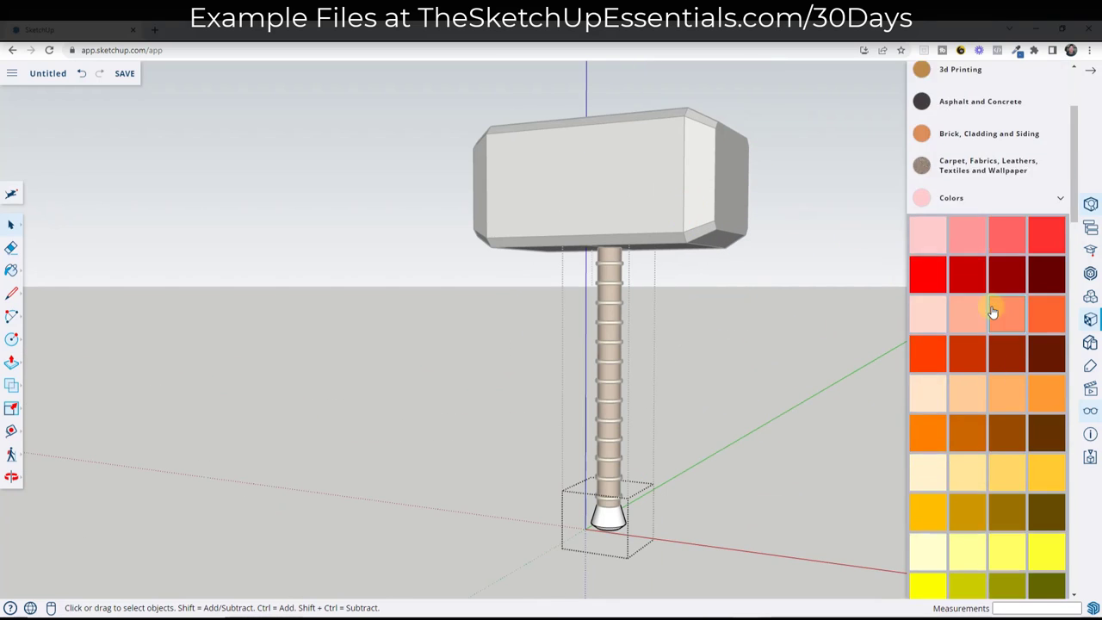
left_click(948, 208)
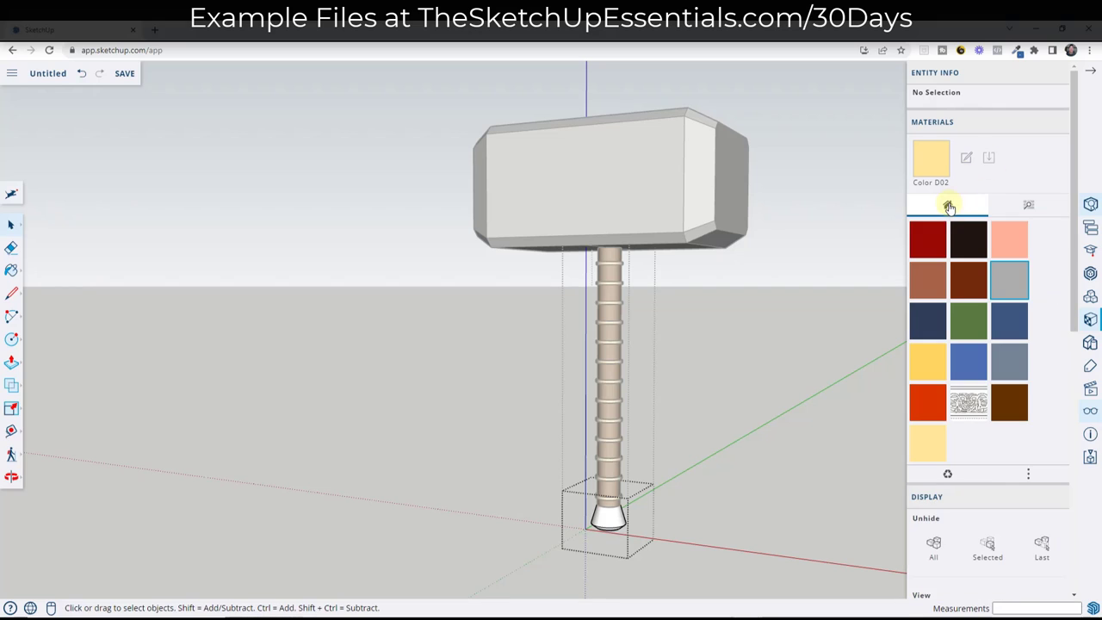
left_click(1009, 279)
left_click(616, 517)
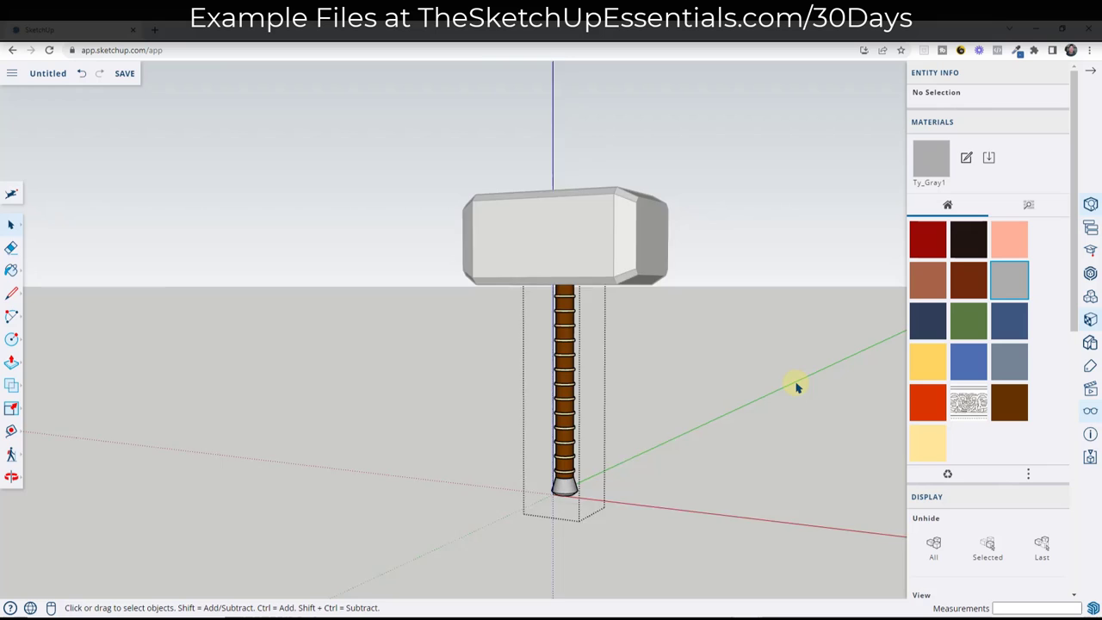
scroll(635, 320, "down", 3)
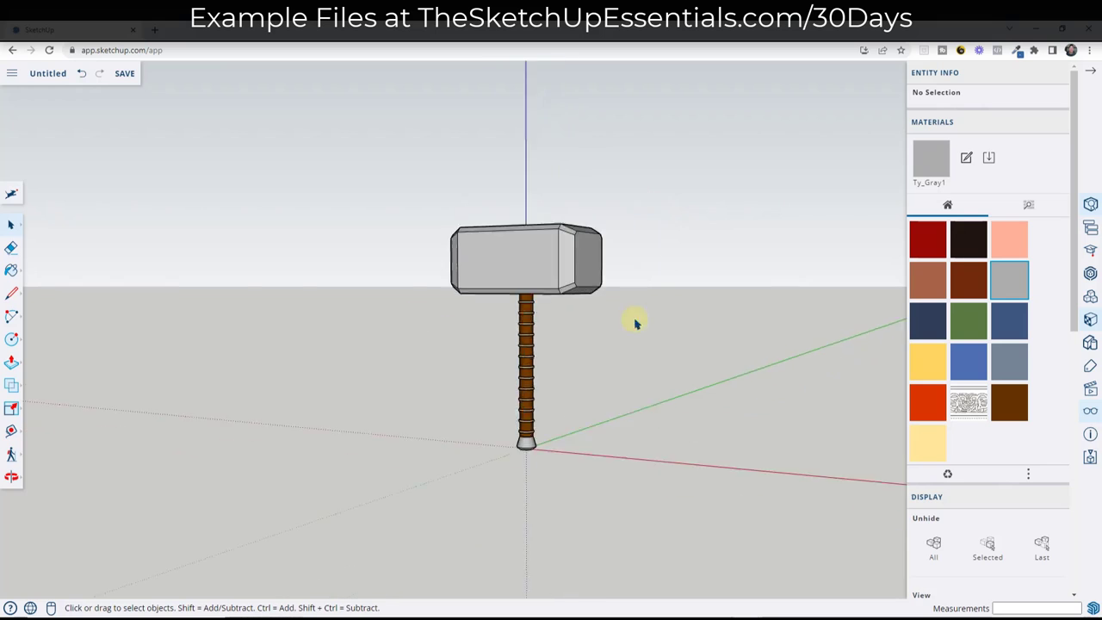
scroll(474, 307, "up", 3)
middle_click_drag(474, 308, 403, 394)
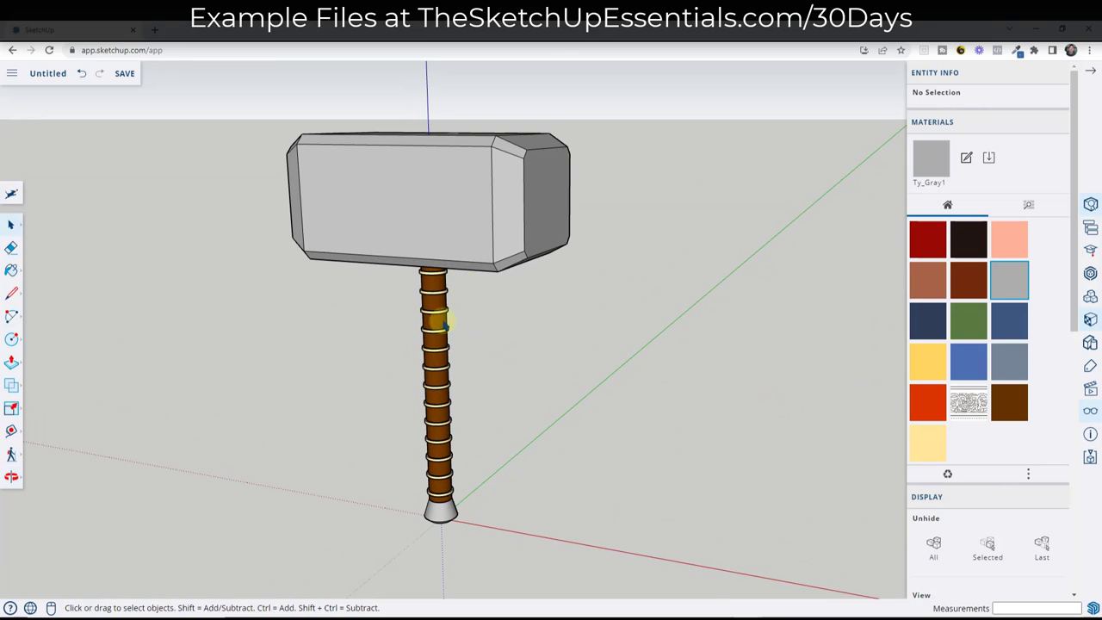